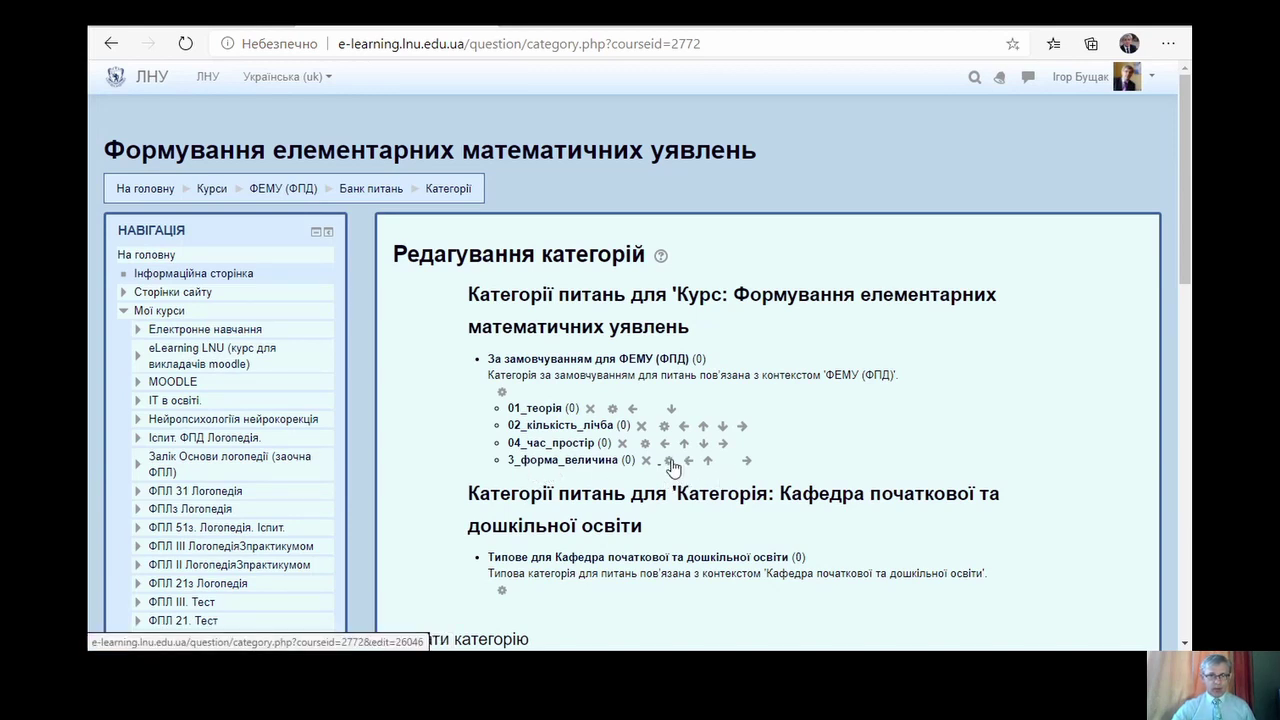
- Rename the question category 3_форма_величина to 03_форма_величина and save the change
left_click(669, 461)
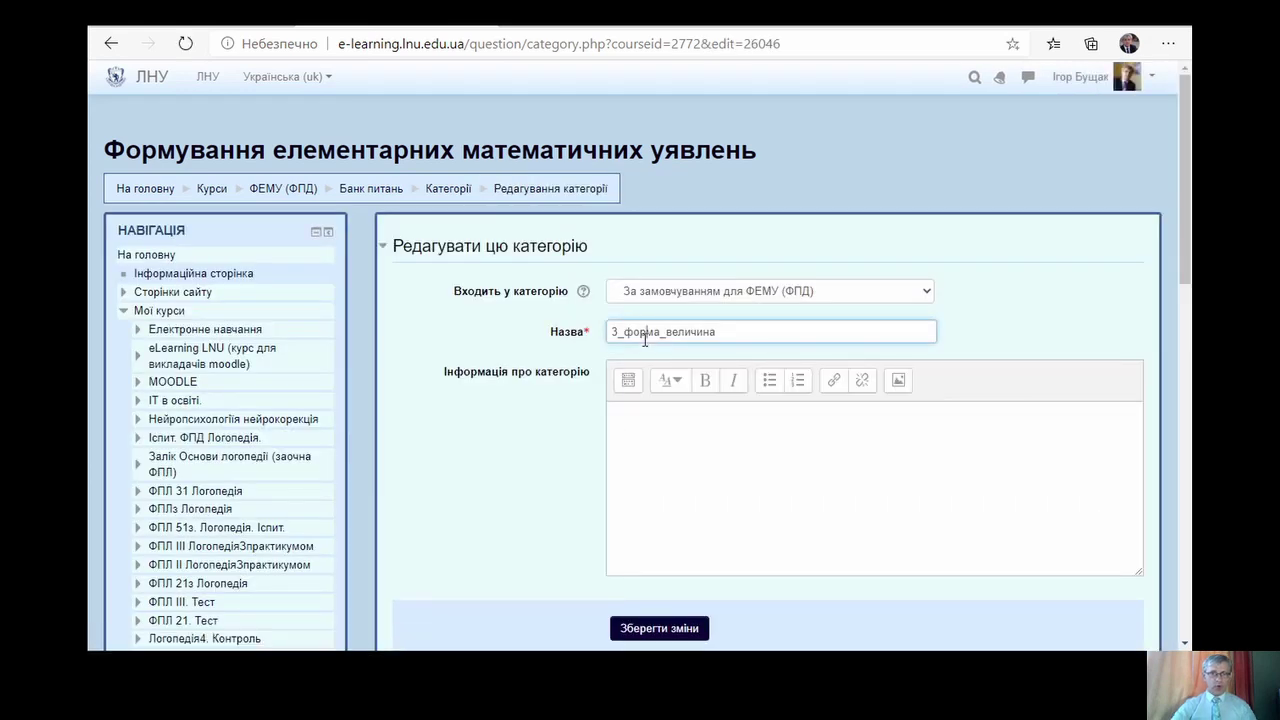
type("0")
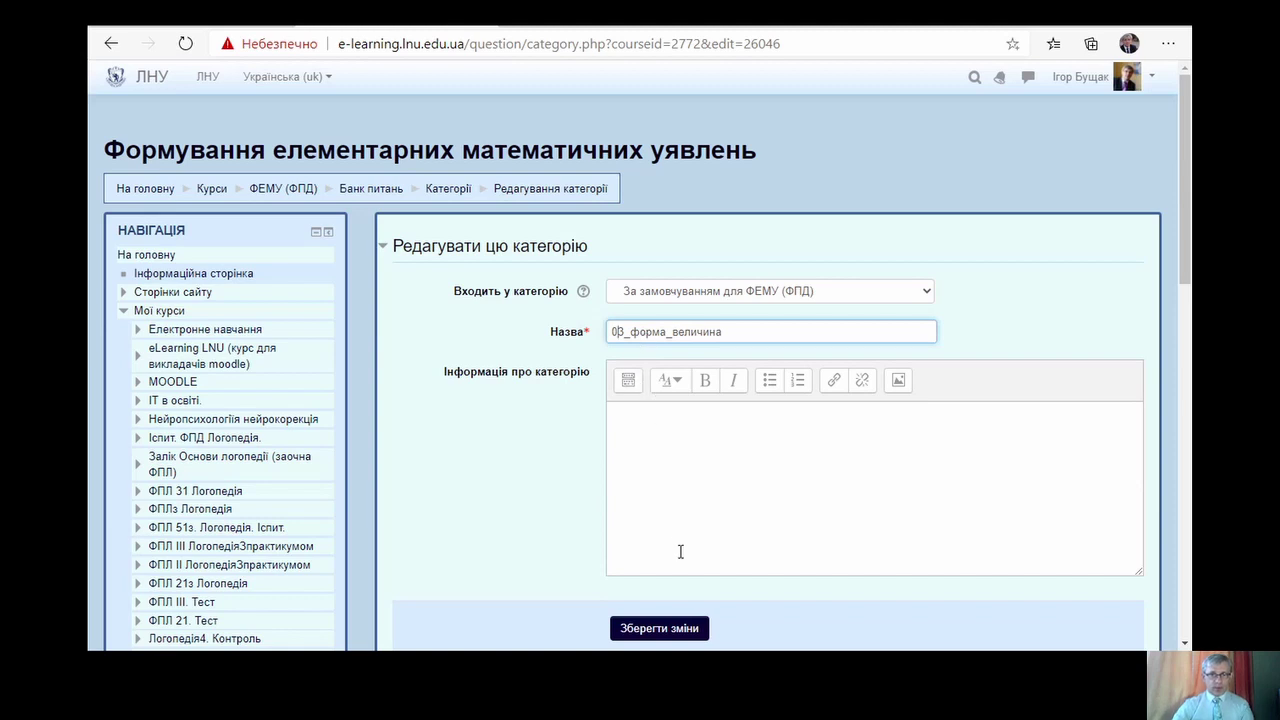
left_click(688, 630)
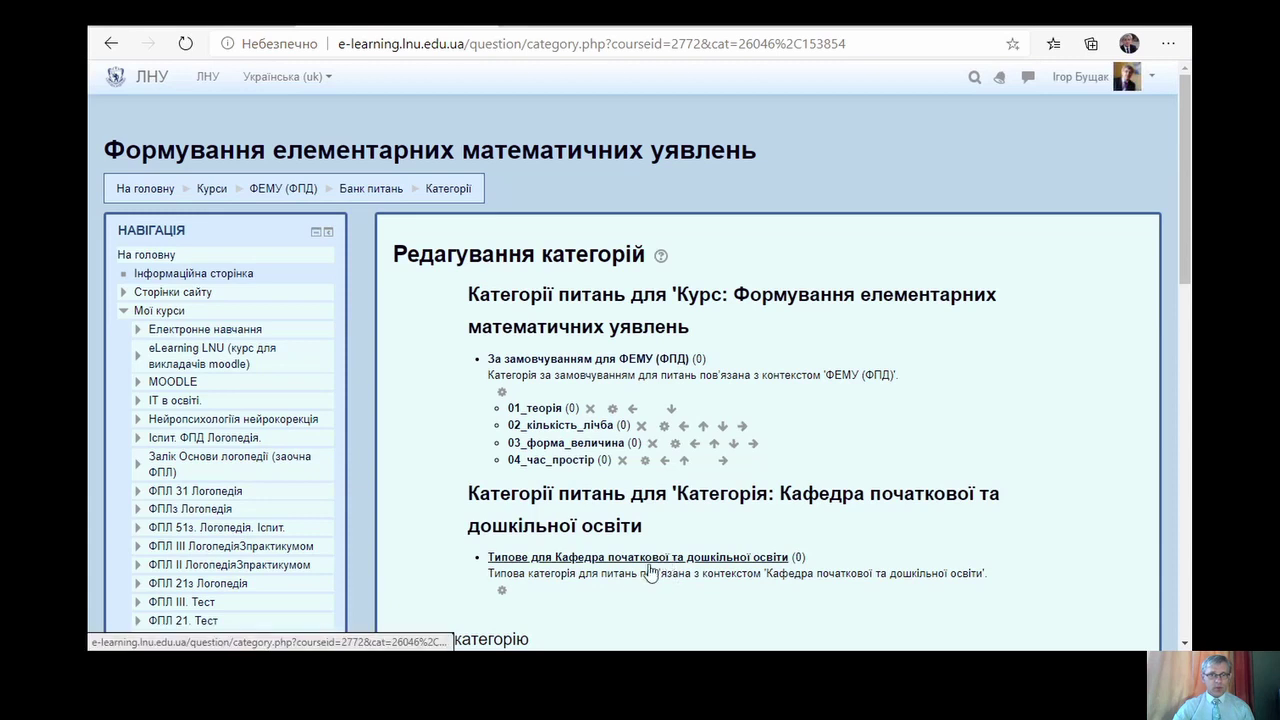
- Open the form for importing questions from a file in this course's question bank
scroll(614, 531, "down", 4)
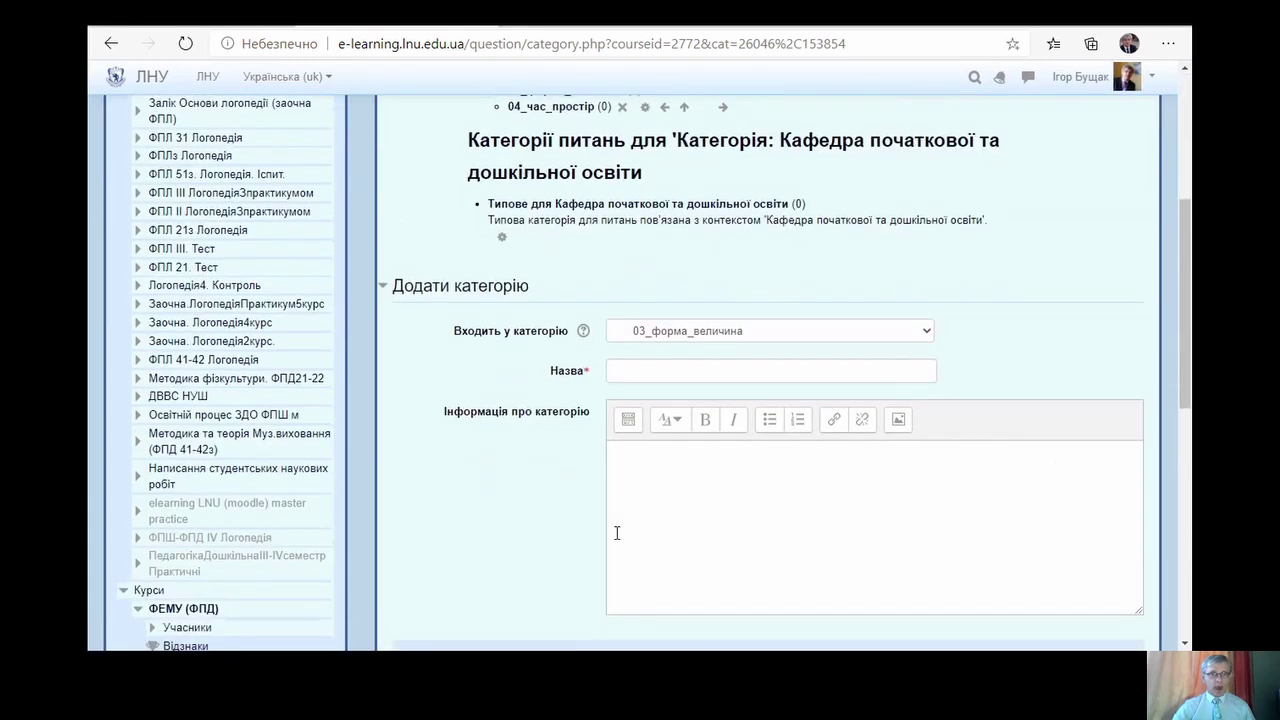
scroll(614, 531, "up", 4)
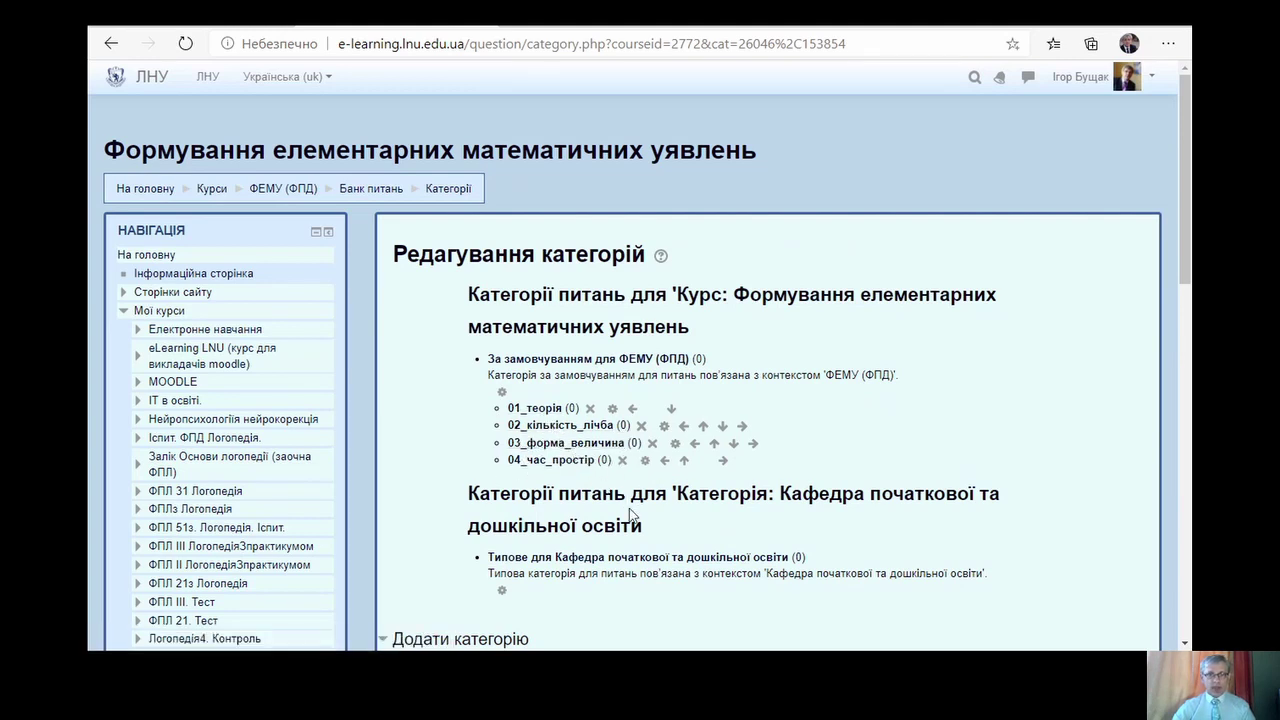
scroll(628, 490, "down", 7)
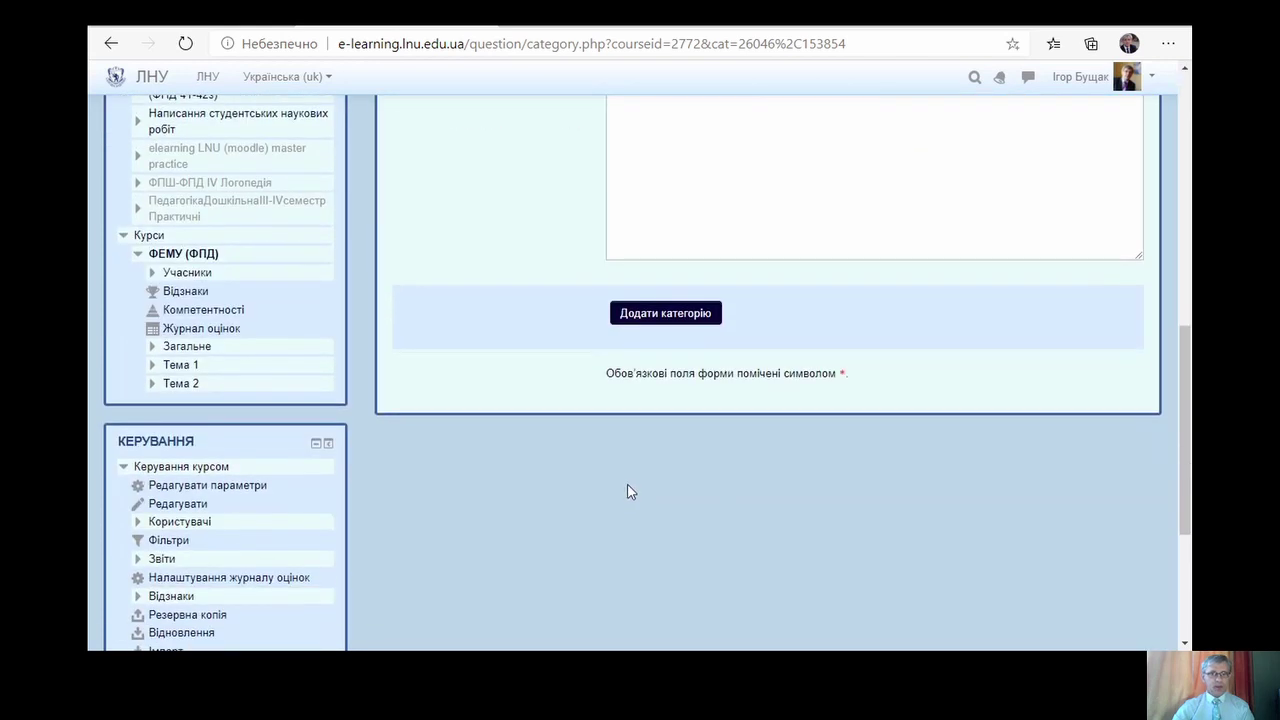
scroll(628, 491, "up", 3)
scroll(510, 477, "down", 8)
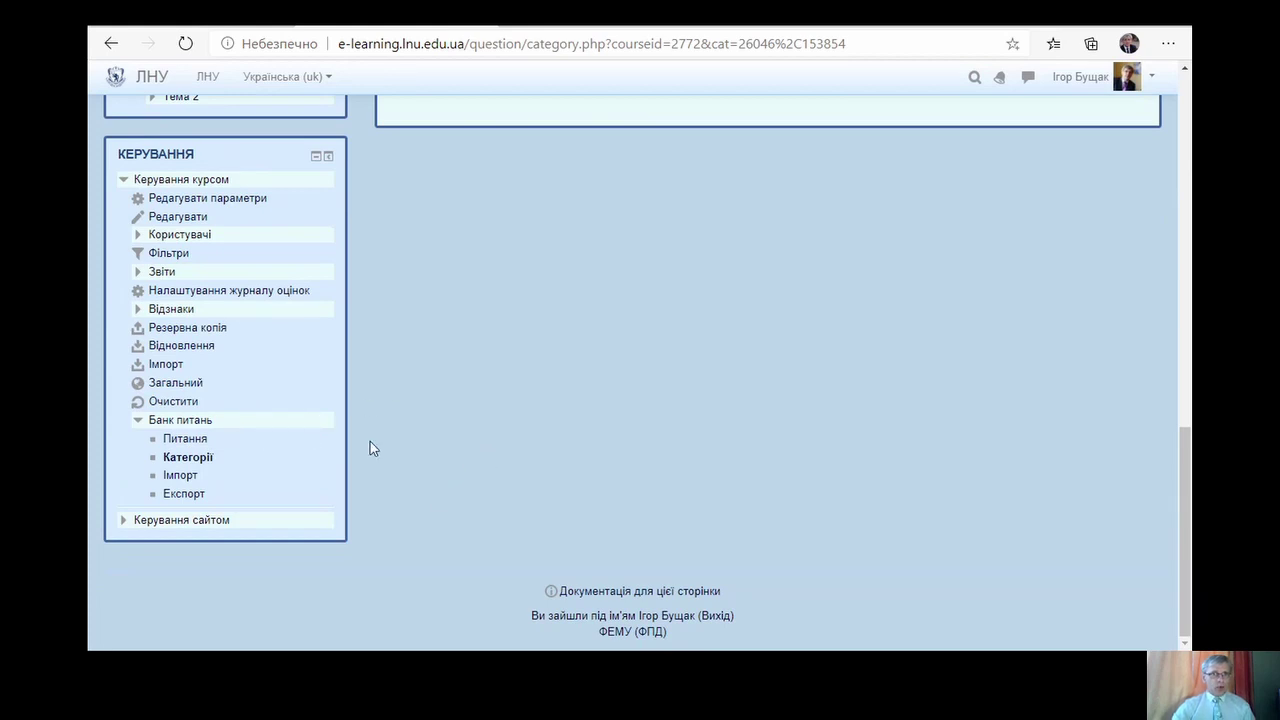
left_click(182, 440)
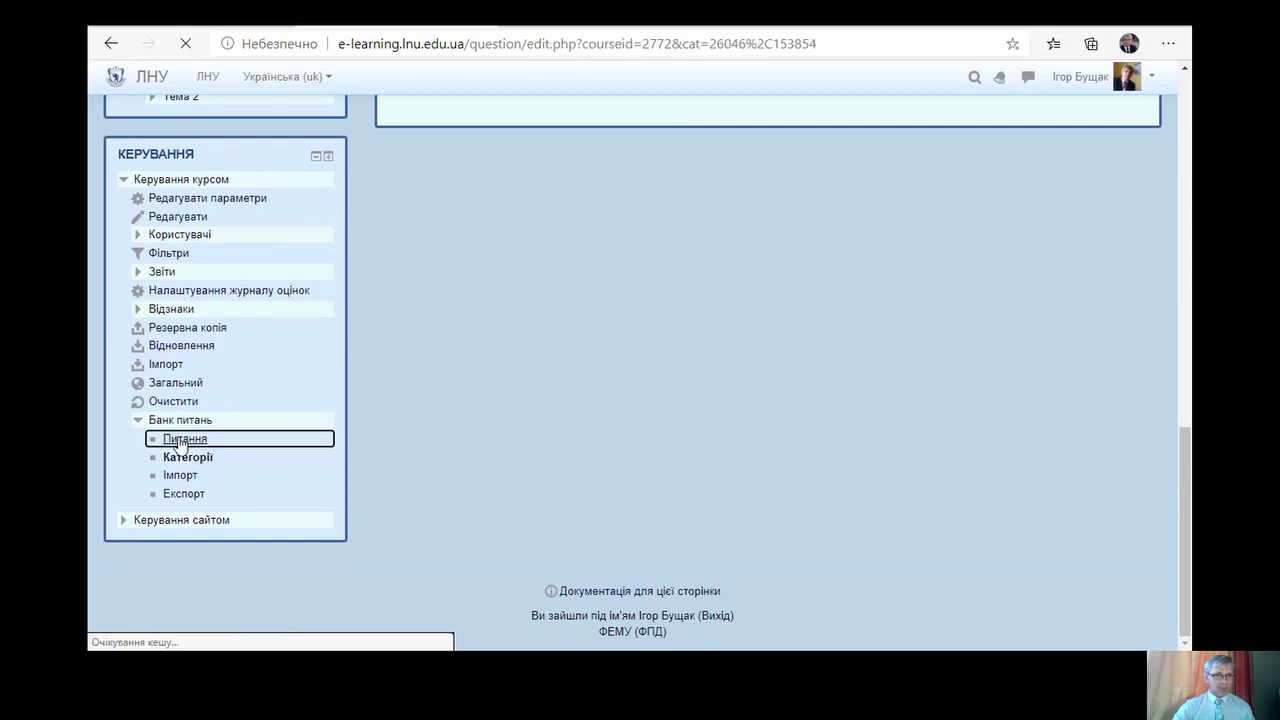
scroll(590, 390, "down", 10)
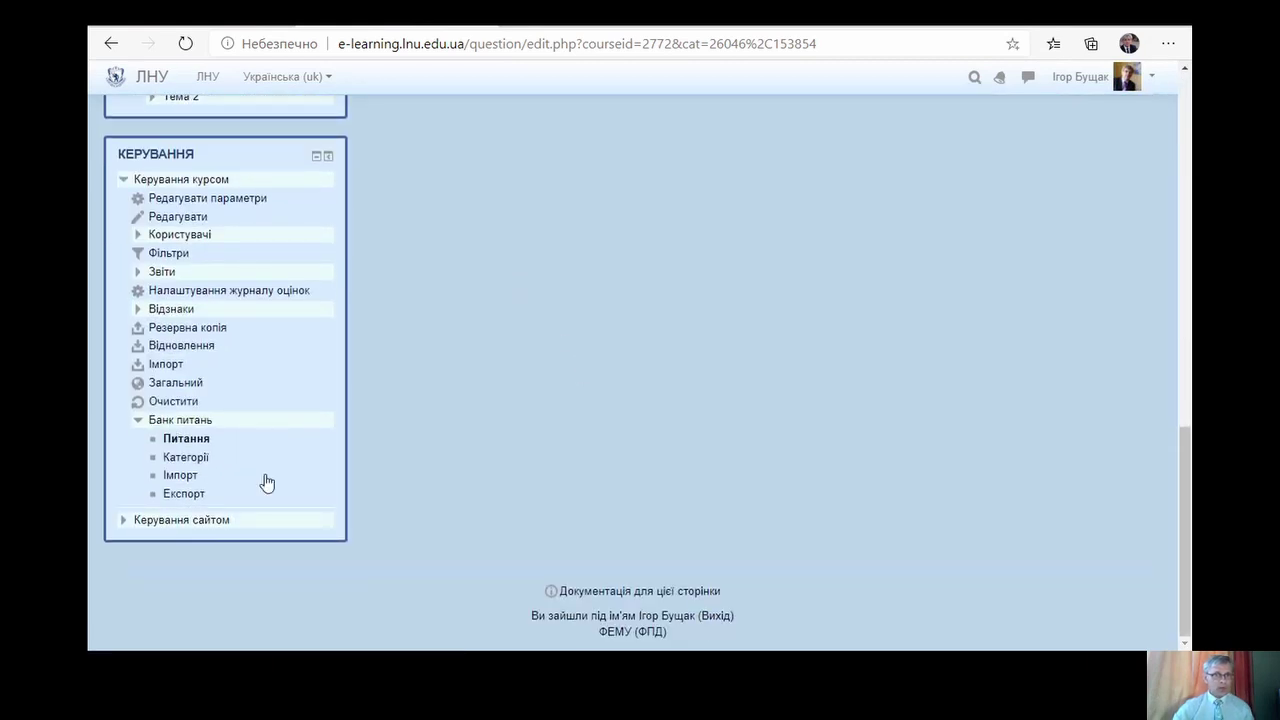
left_click(192, 476)
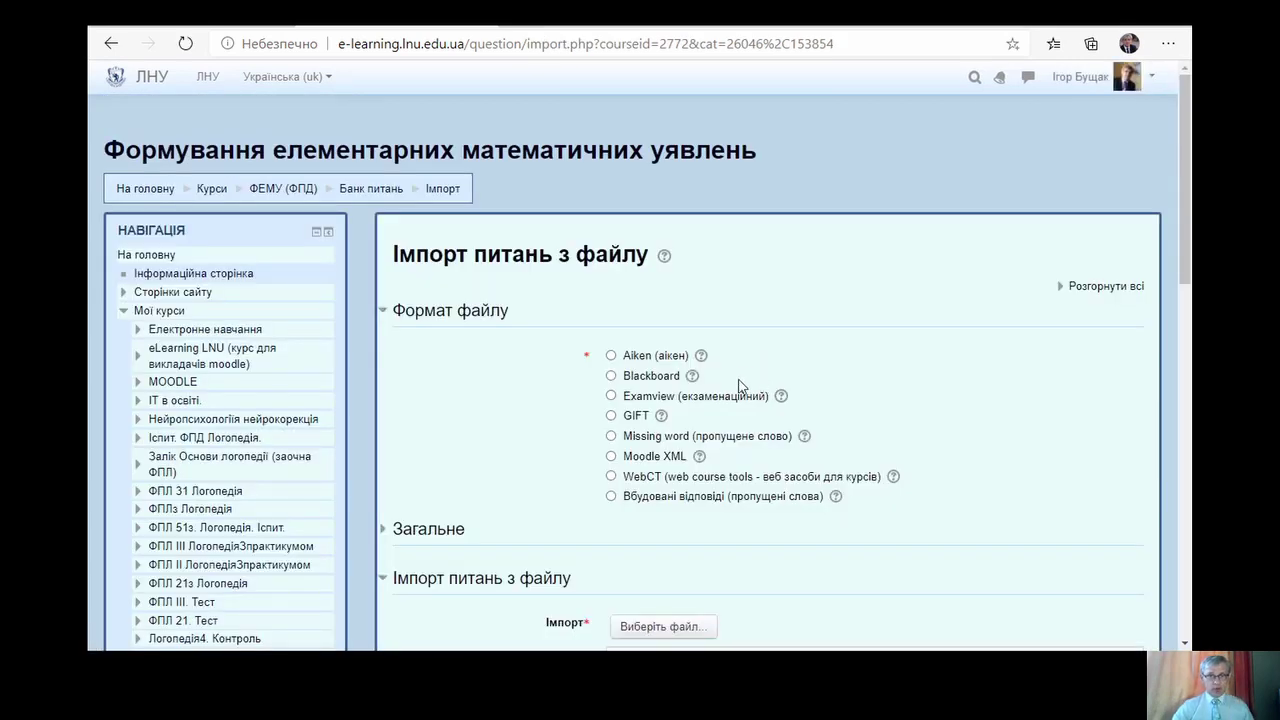
- Choose the GIFT file format and set 01_теорія as the category to import the questions into
left_click(636, 418)
left_click_drag(1186, 171, 1186, 219)
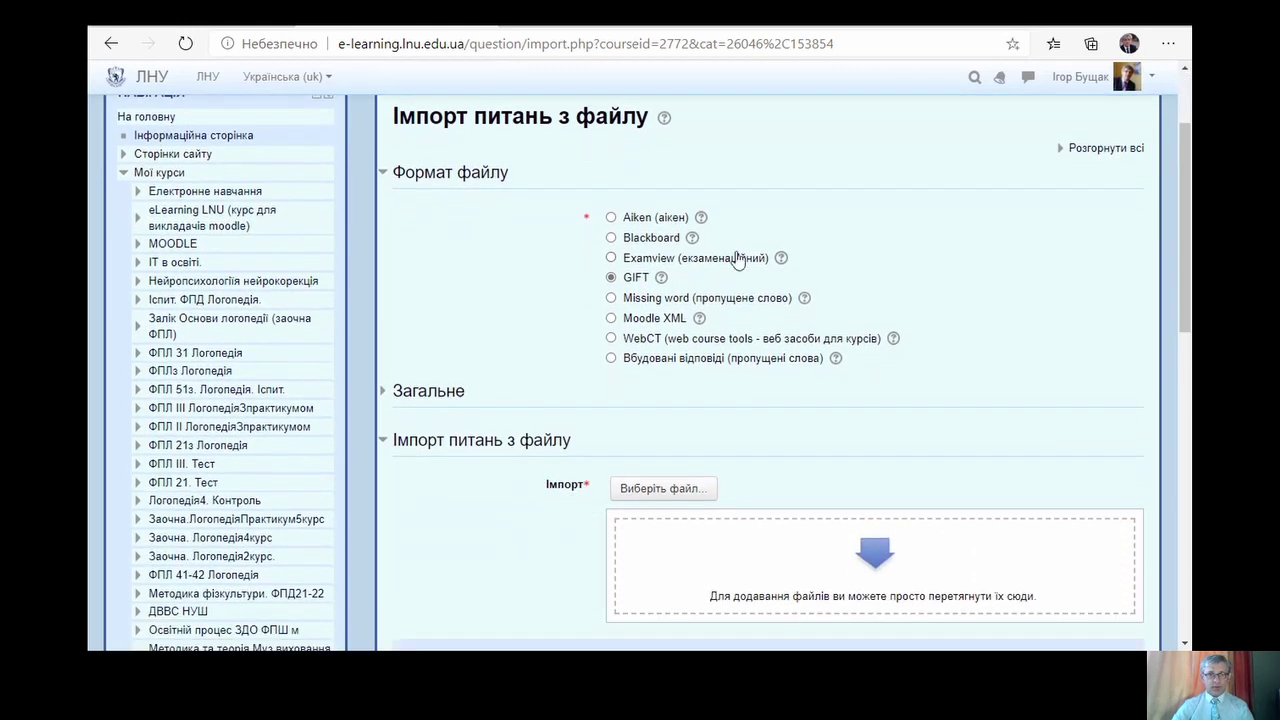
left_click(430, 391)
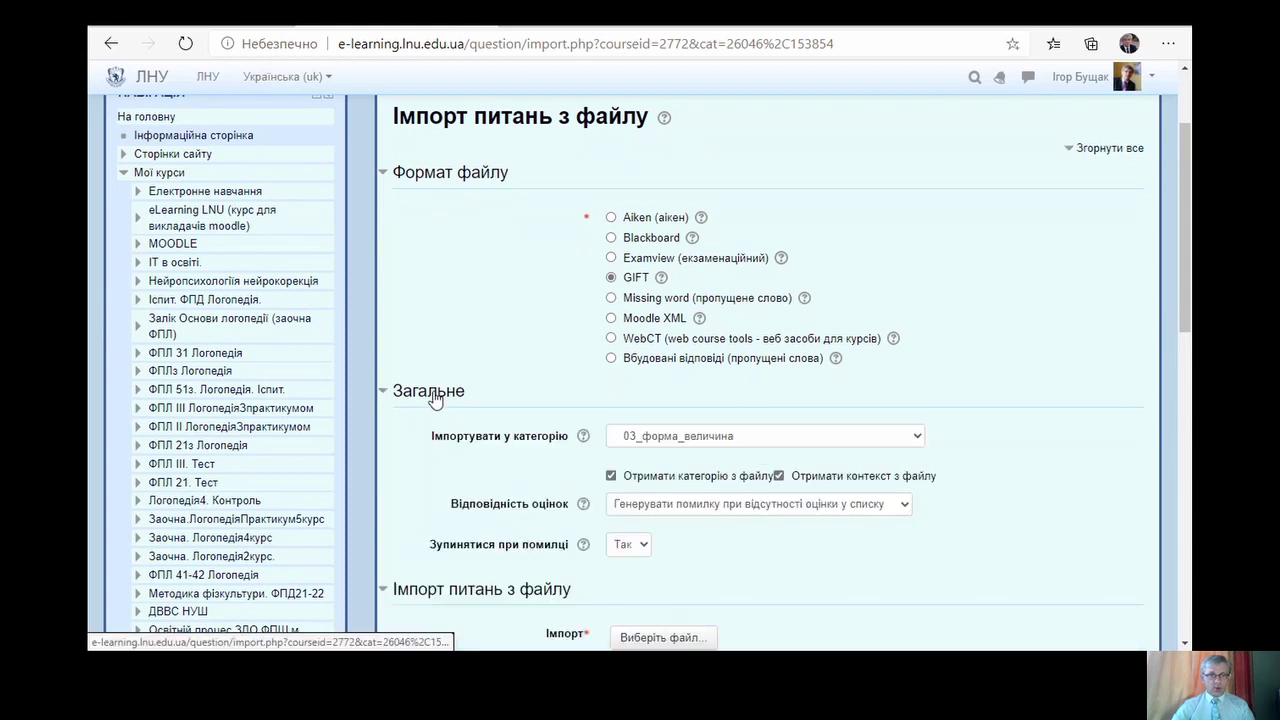
left_click(700, 498)
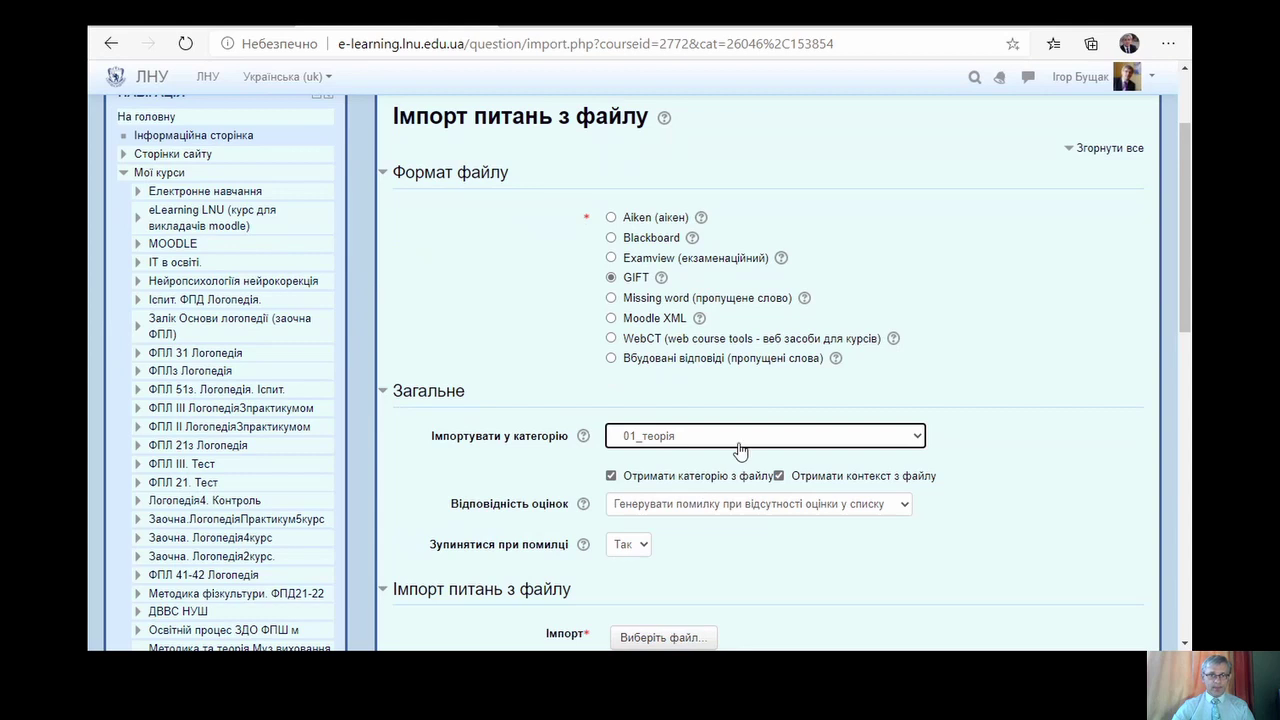
- Upload the text file FEMU_KZZ_FPD_42_01_teoria from the testy folder as the question import file
scroll(739, 450, "down", 3)
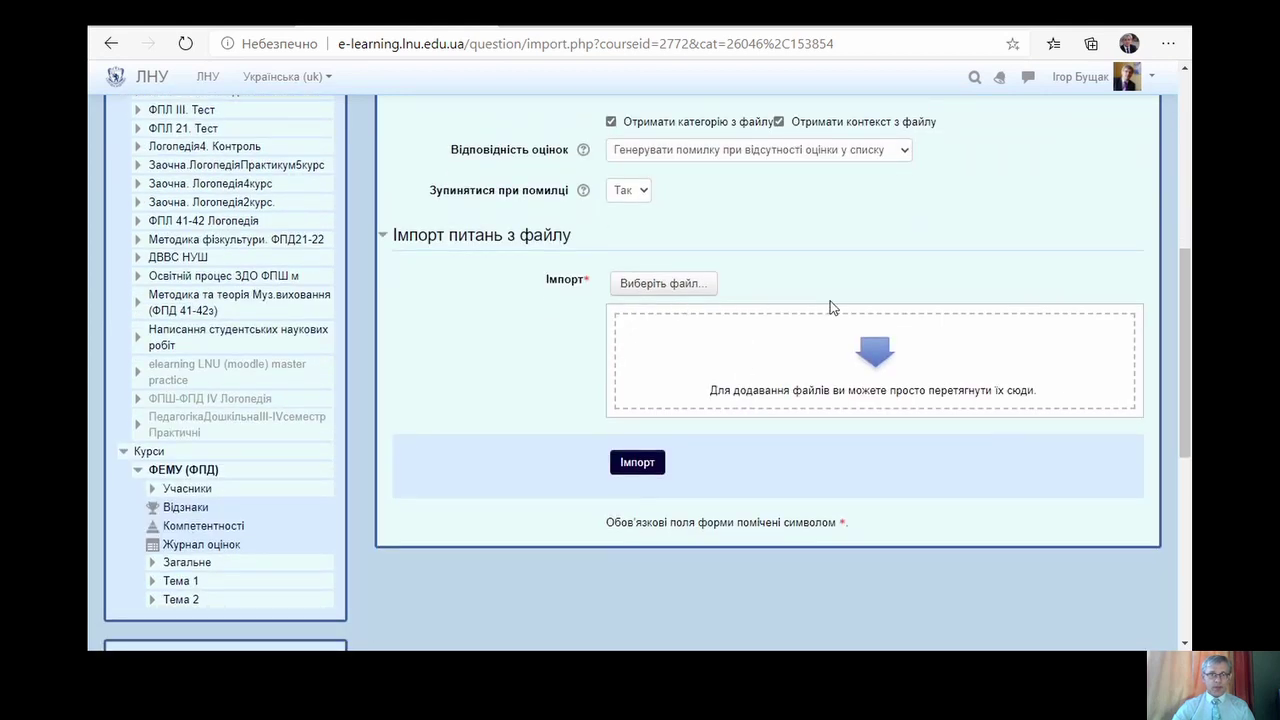
left_click(674, 288)
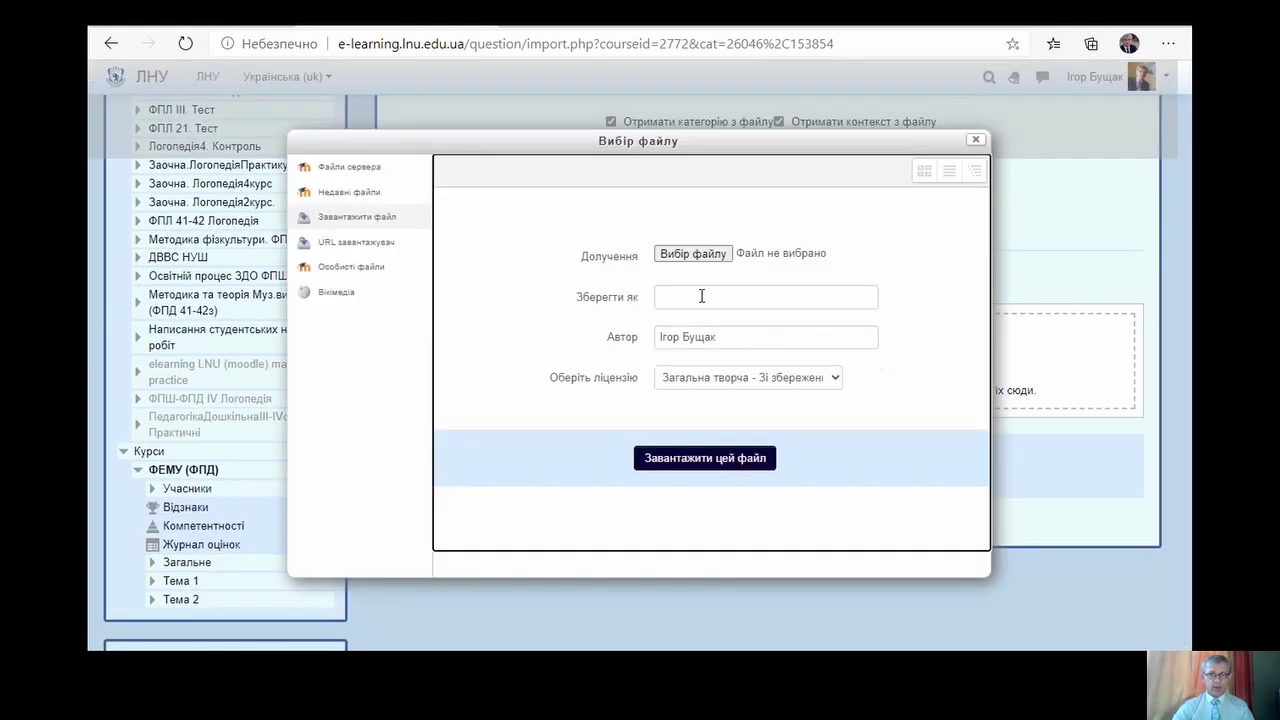
left_click(674, 253)
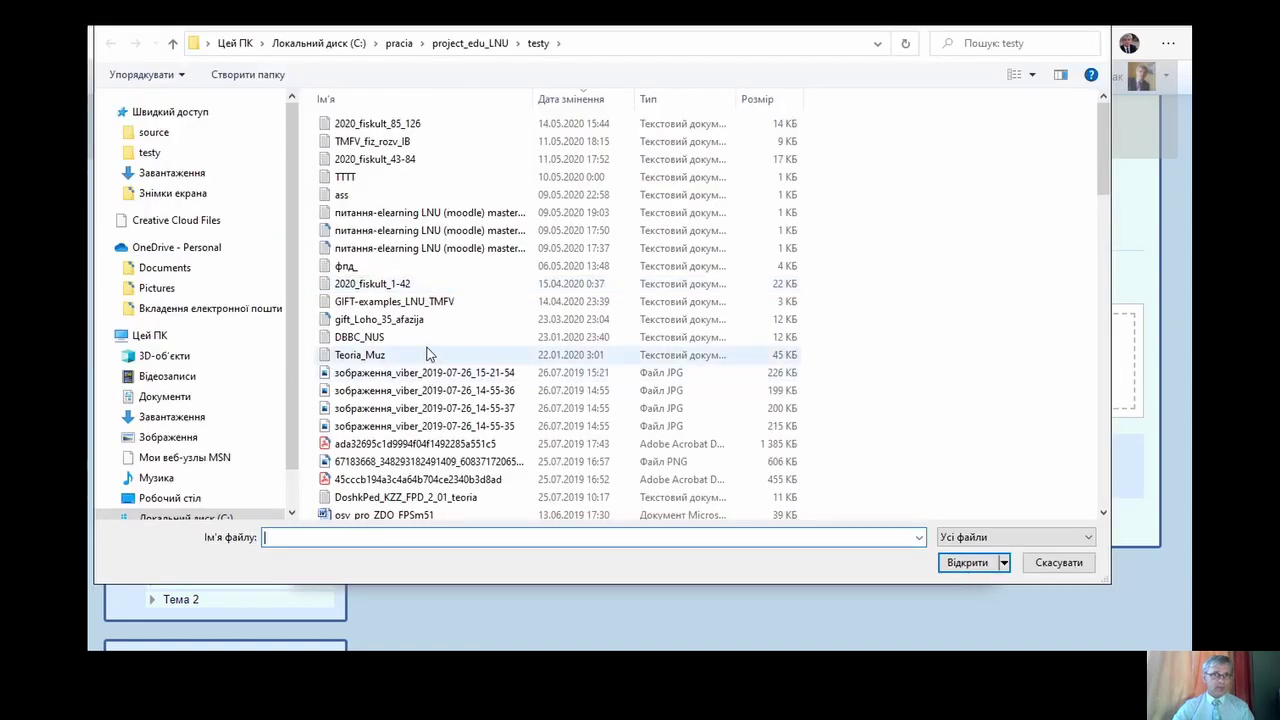
left_click(426, 352)
scroll(426, 350, "down", 10)
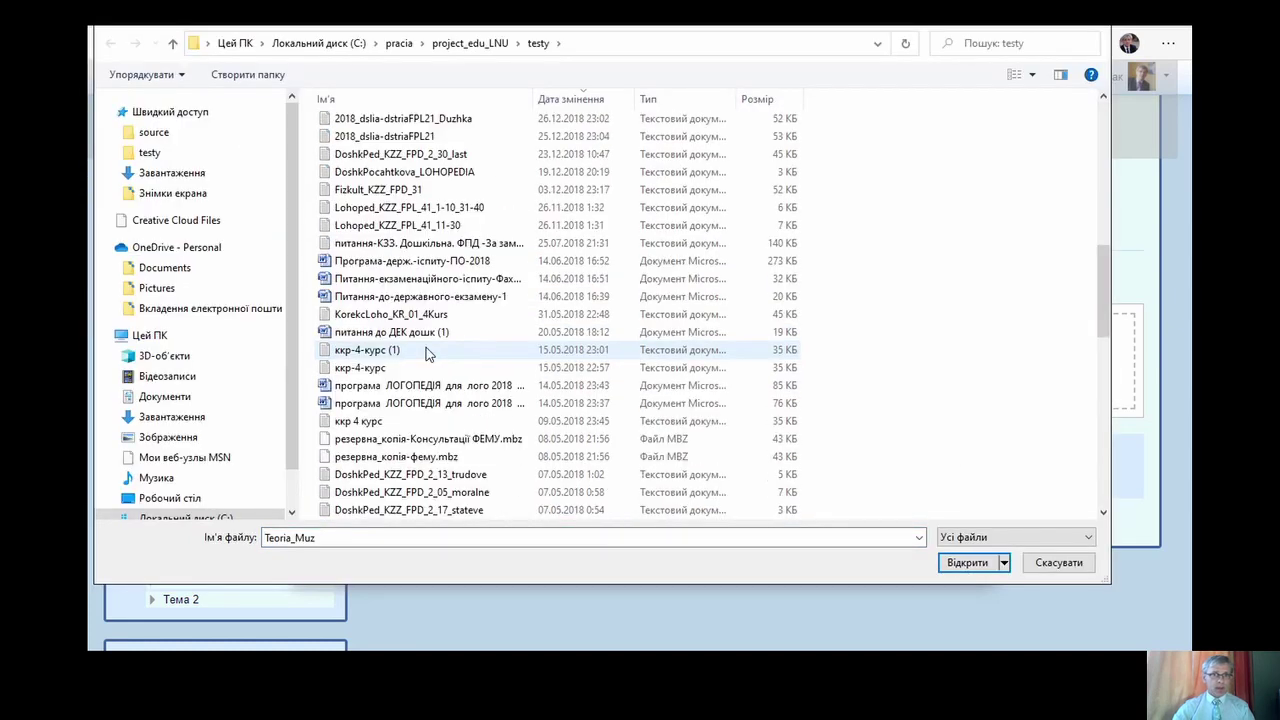
scroll(426, 350, "down", 4)
scroll(426, 352, "down", 4)
left_click(444, 388)
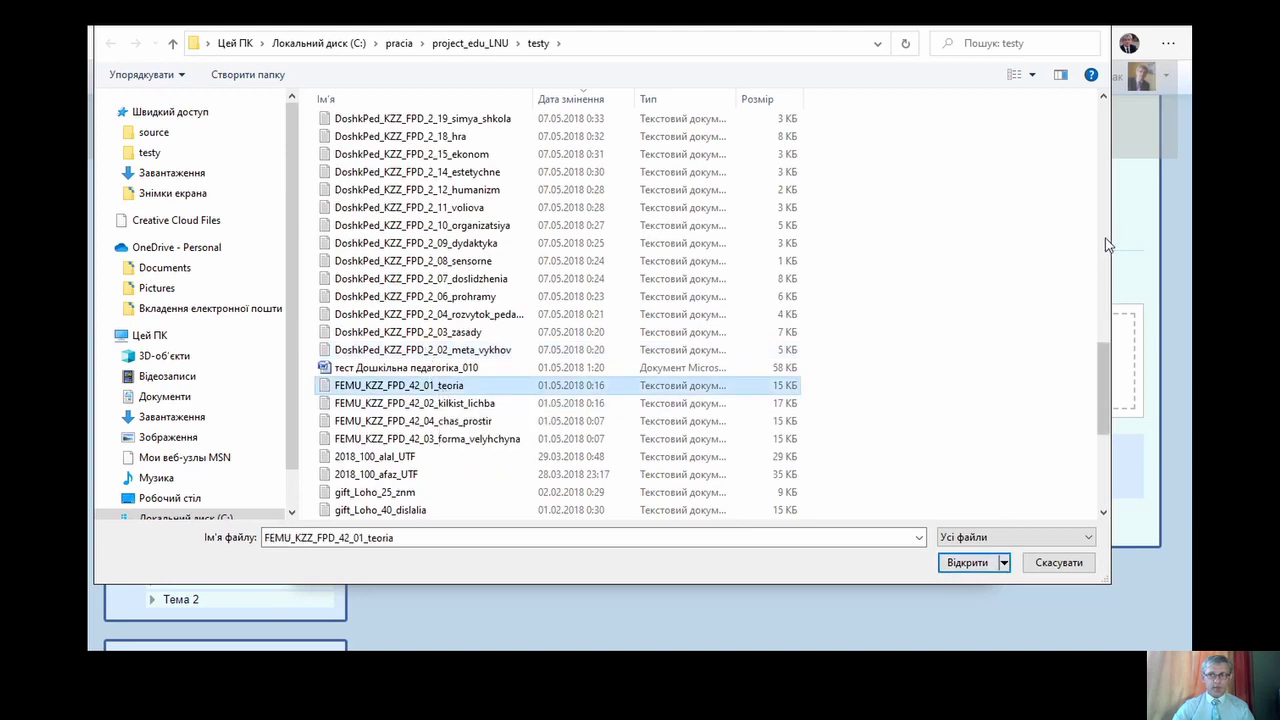
left_click_drag(1112, 240, 908, 526)
left_click(865, 562)
left_click(640, 458)
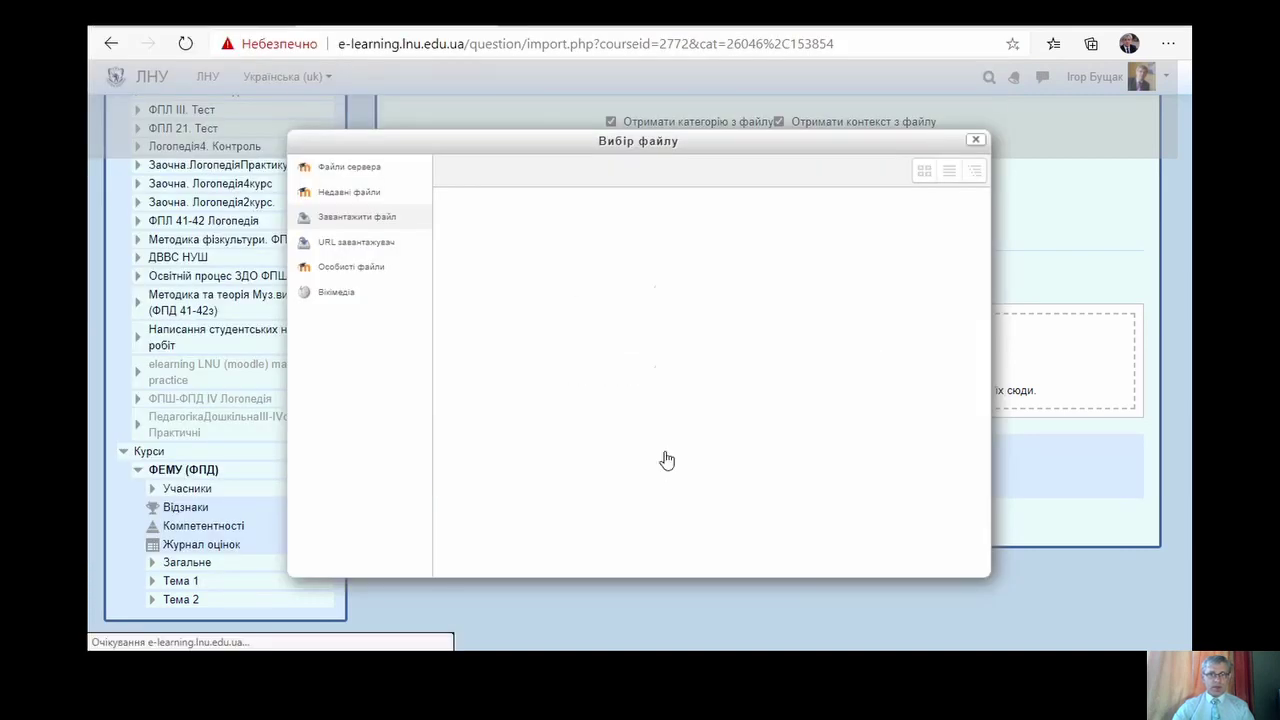
- Import the questions from the uploaded theory file and continue to the question bank list
left_click(636, 463)
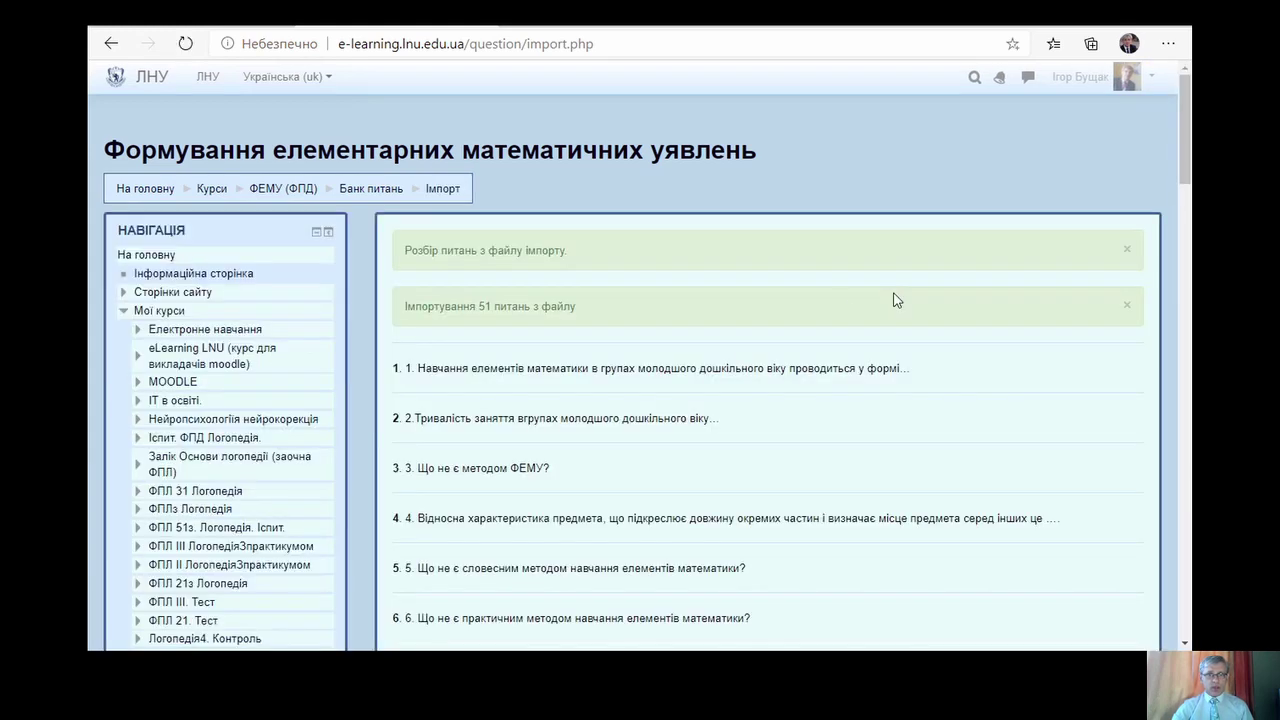
left_click_drag(1187, 115, 1187, 575)
left_click(775, 505)
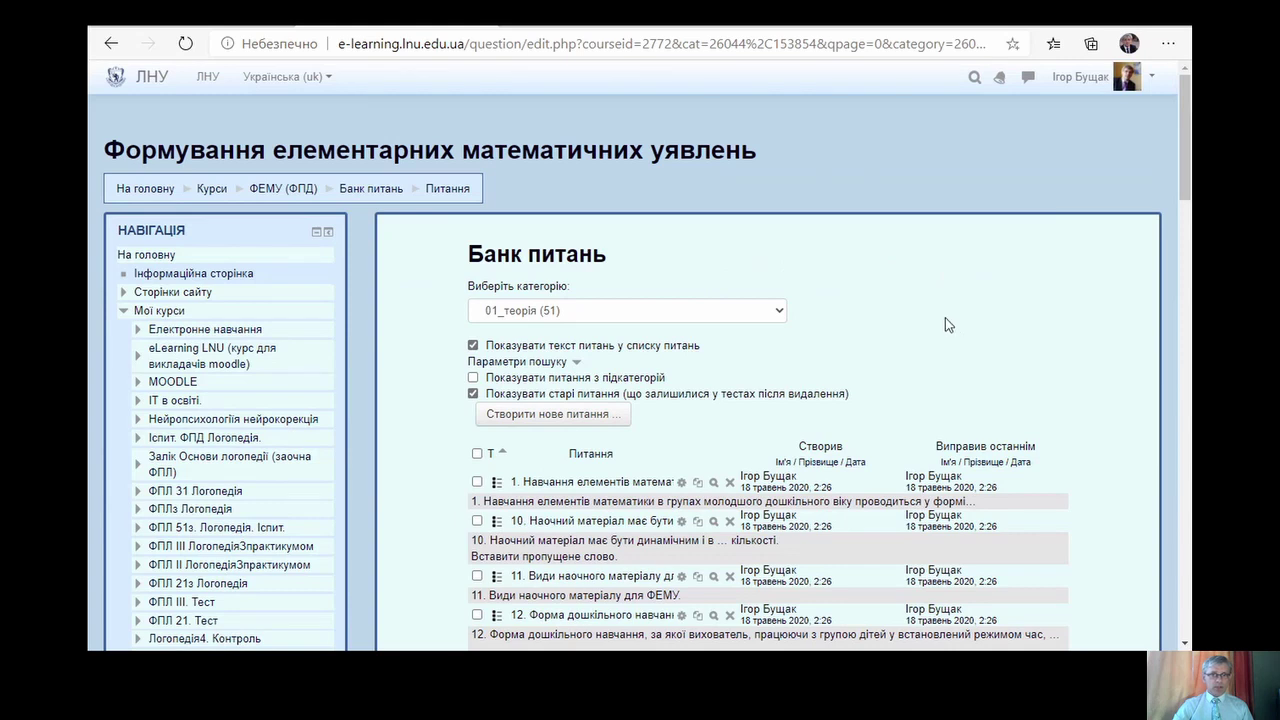
- Open the question import form again and set 02_кількість_лічба as the target category
scroll(945, 317, "down", 10)
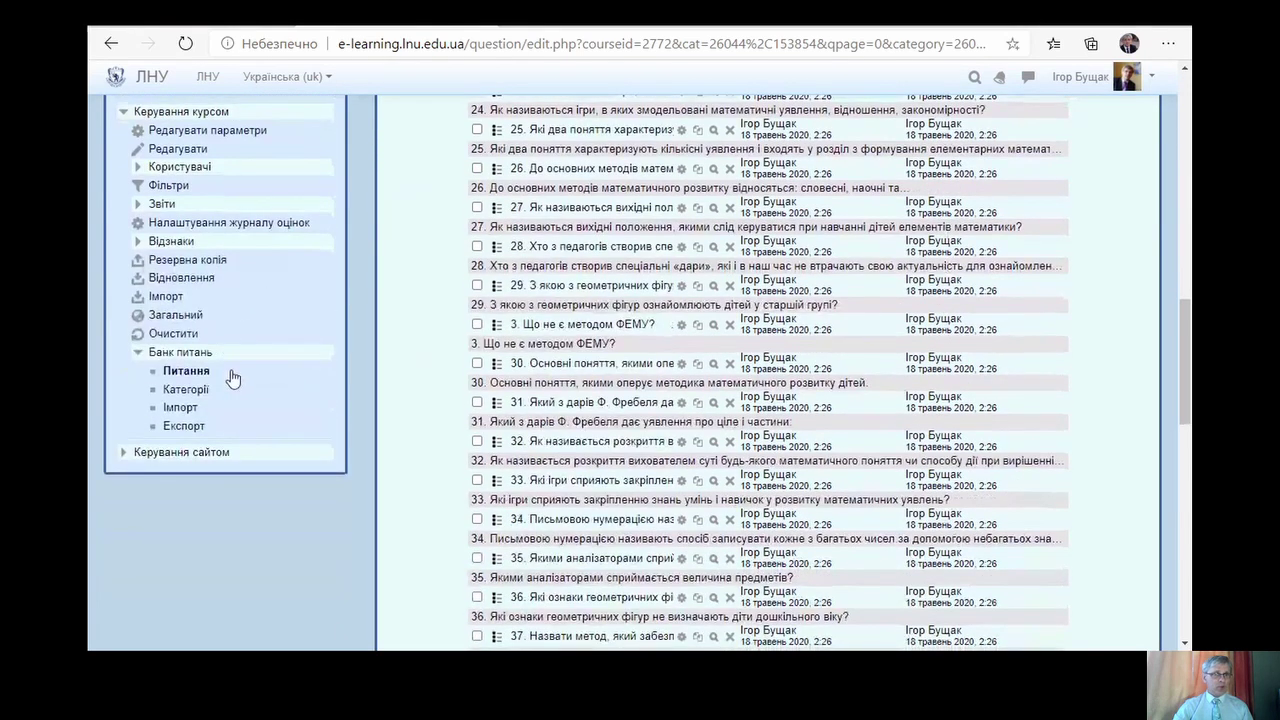
left_click(194, 413)
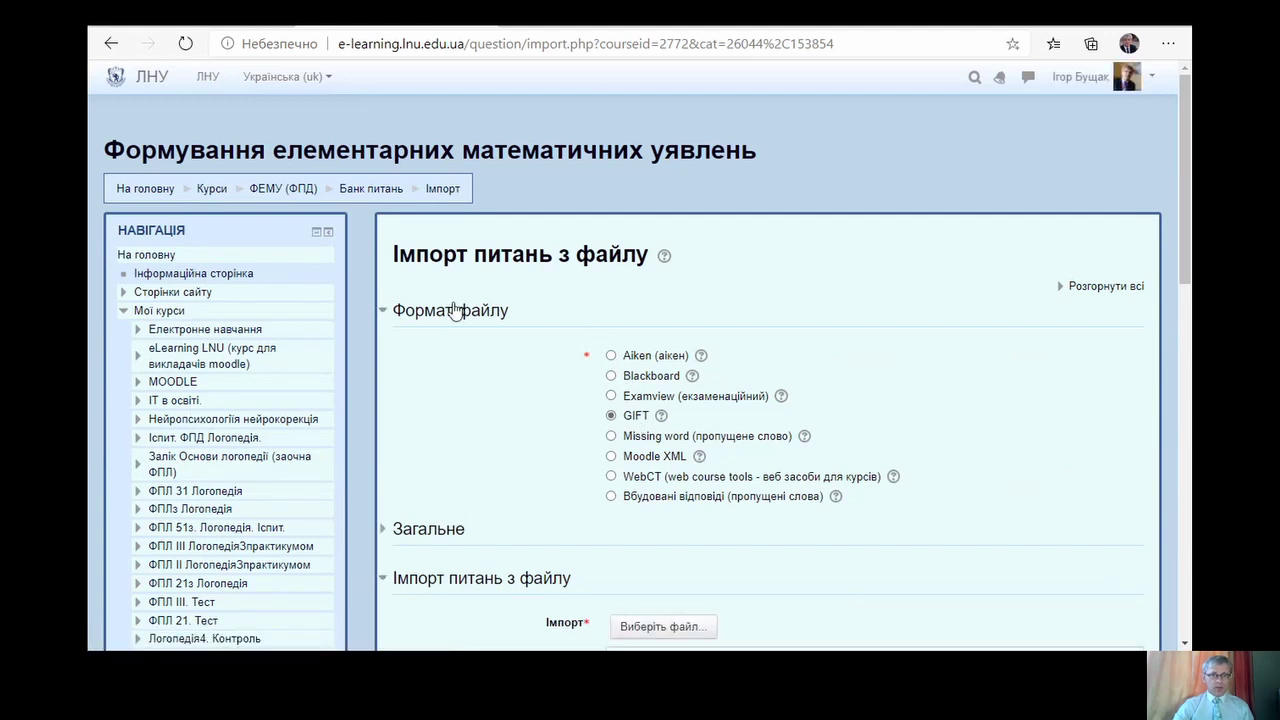
left_click(450, 530)
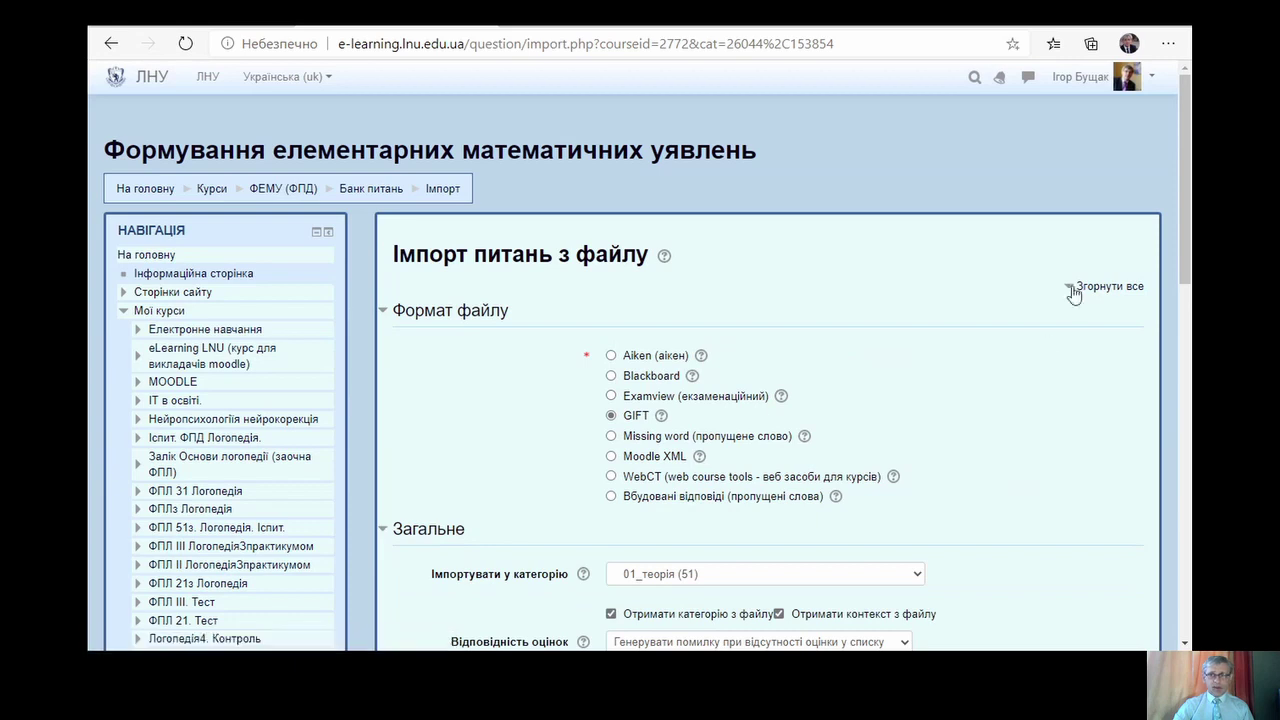
scroll(714, 218, "down", 3)
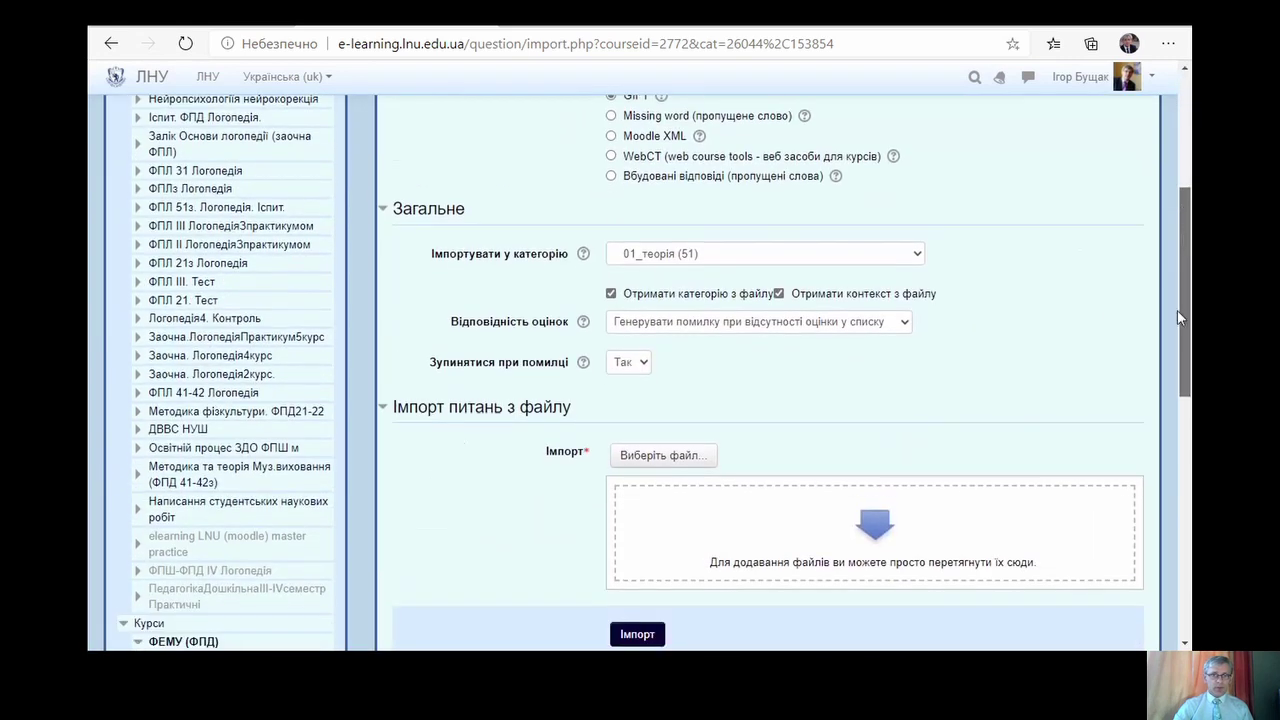
left_click(714, 310)
- Upload the text file FEMU_KZZ_FPD_42_02_kilkist_lichba from the testy folder as the question import file
left_click(647, 451)
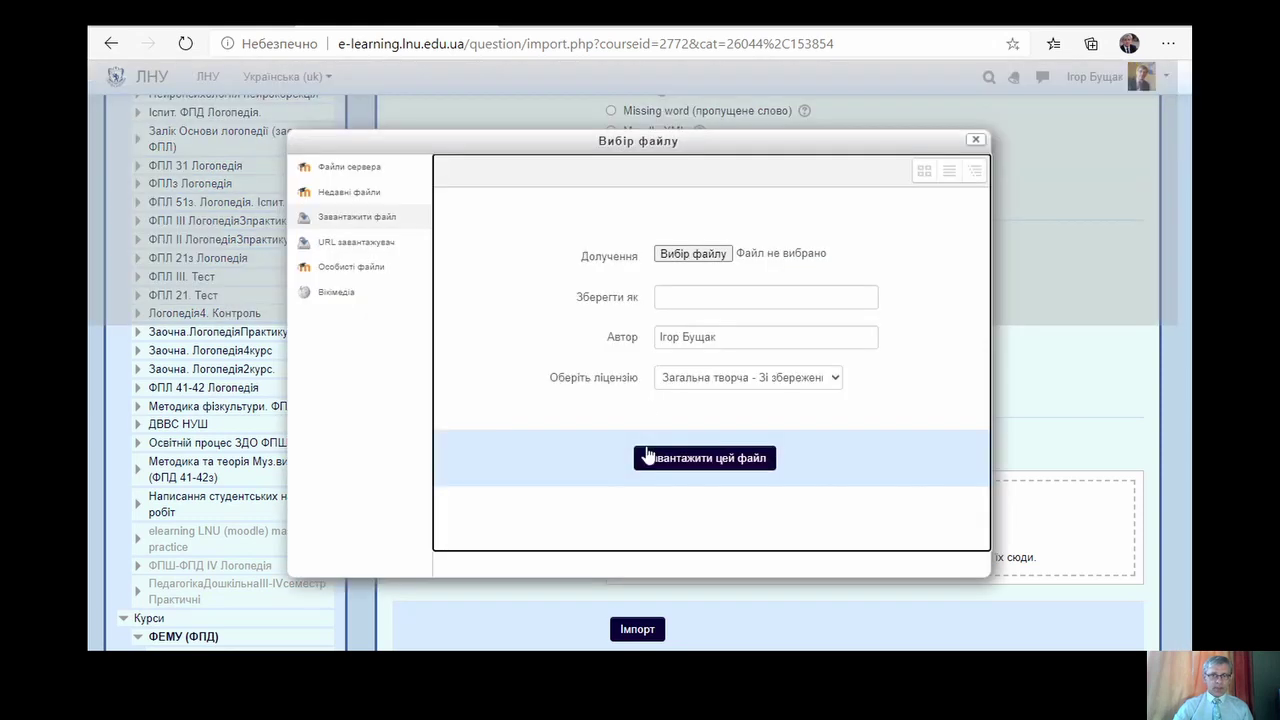
left_click(692, 256)
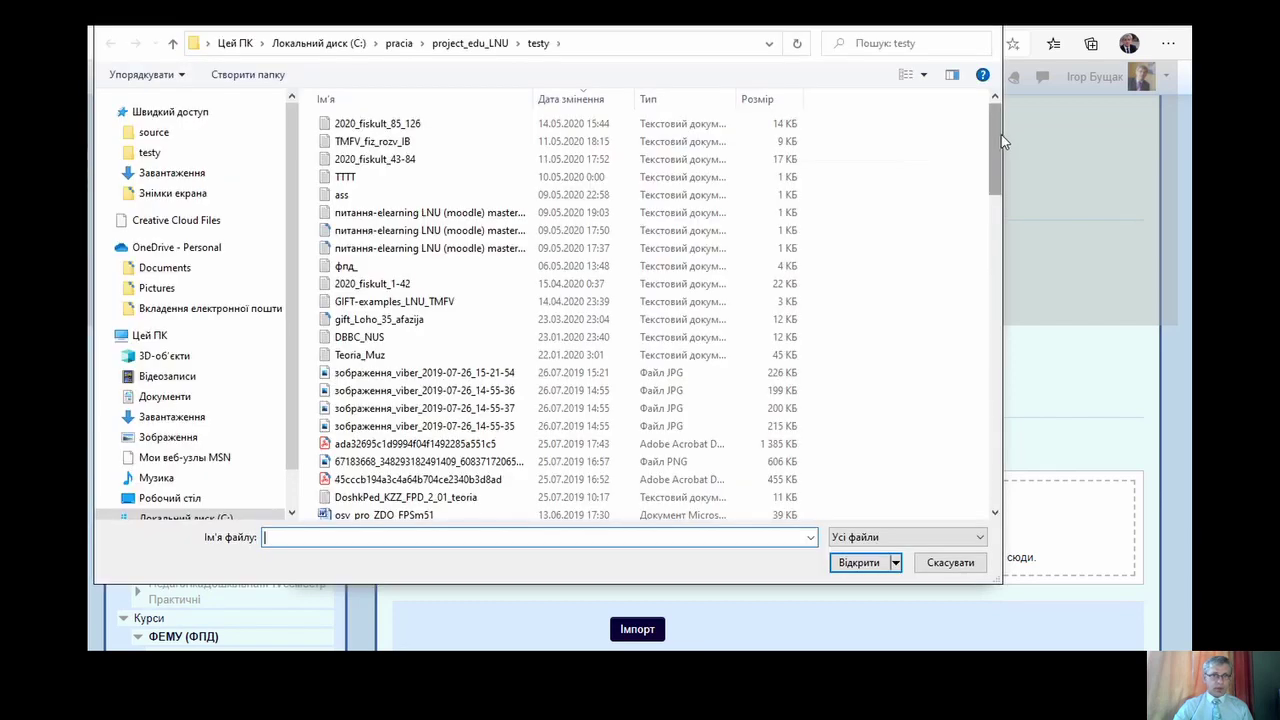
left_click_drag(1001, 135, 962, 366)
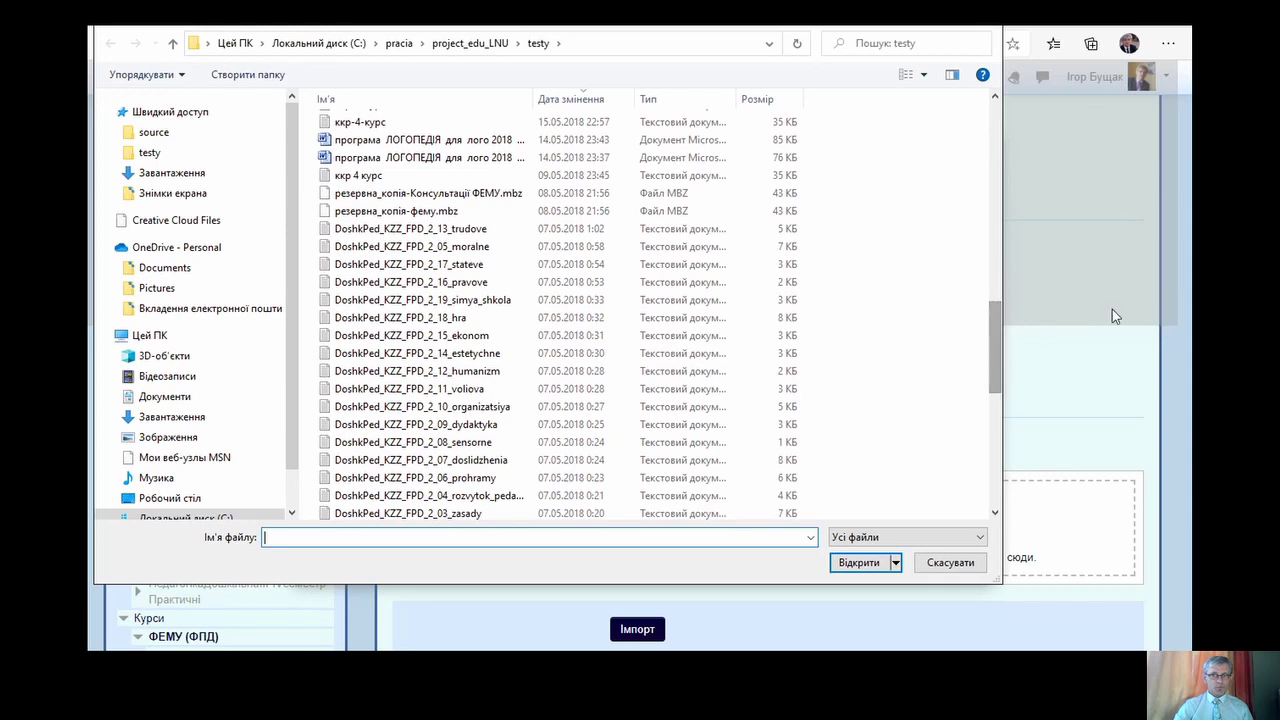
scroll(820, 320, "down", 4)
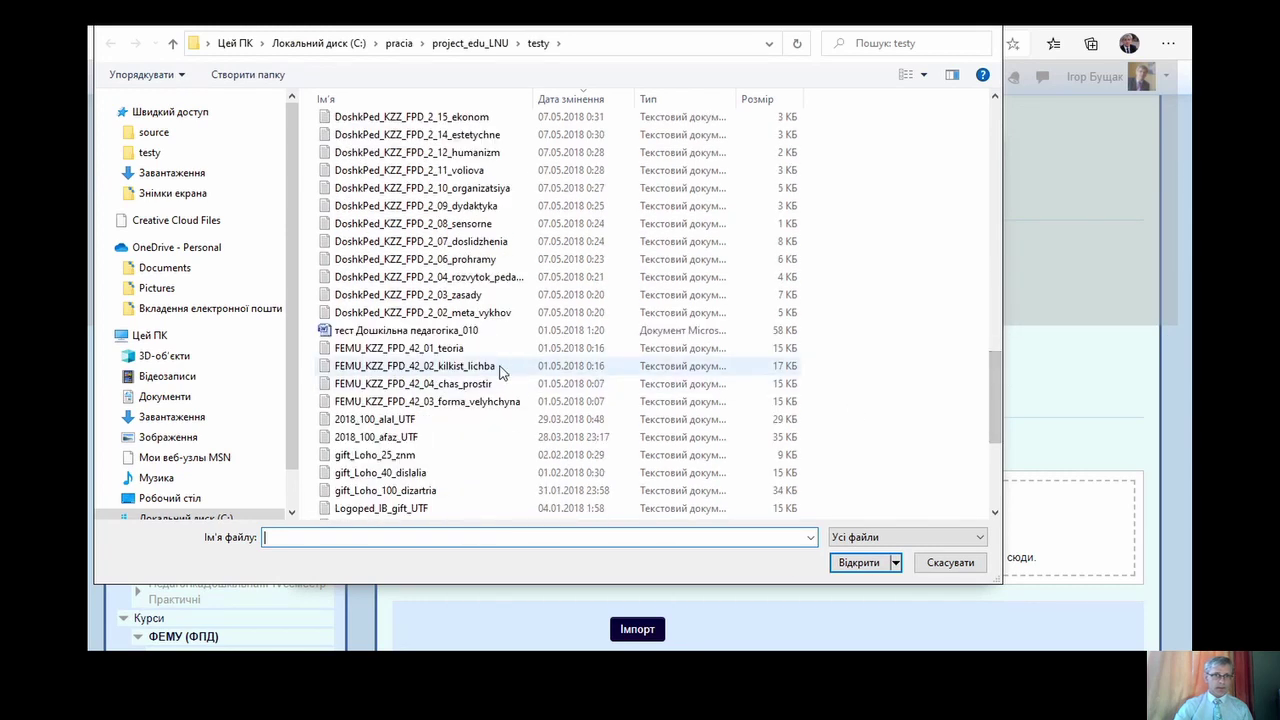
left_click(503, 367)
left_click(852, 563)
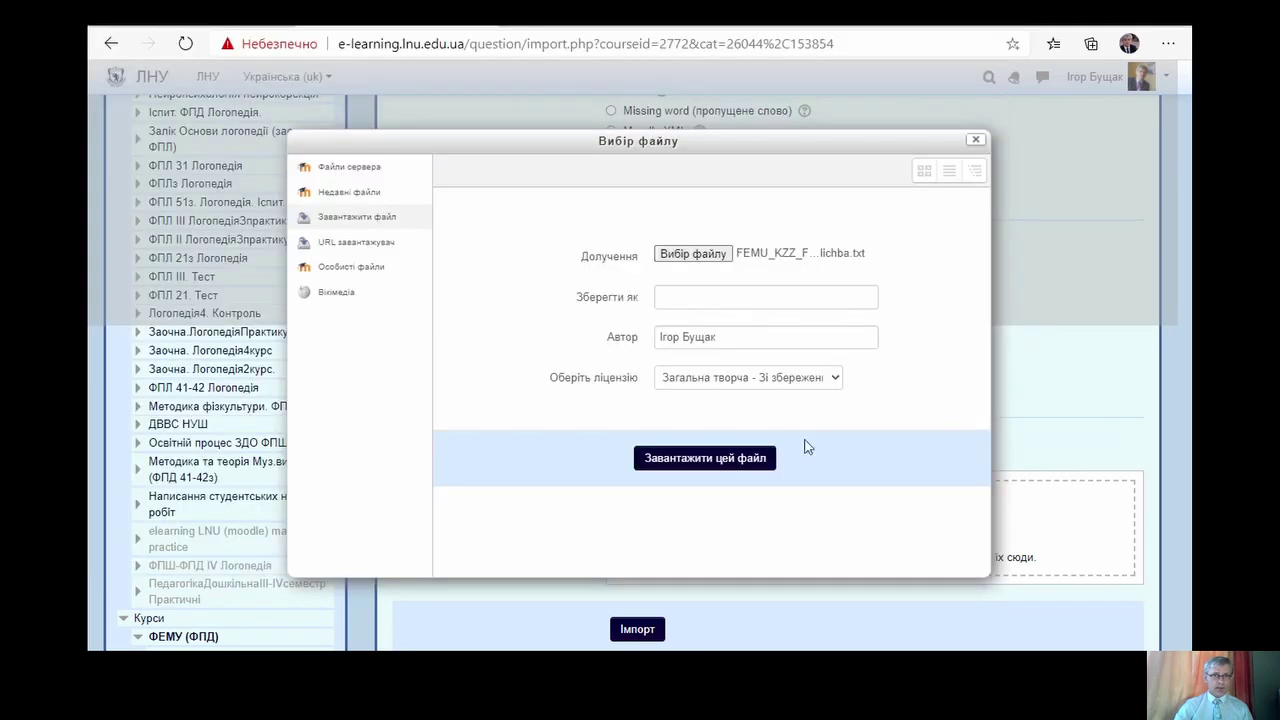
left_click(683, 461)
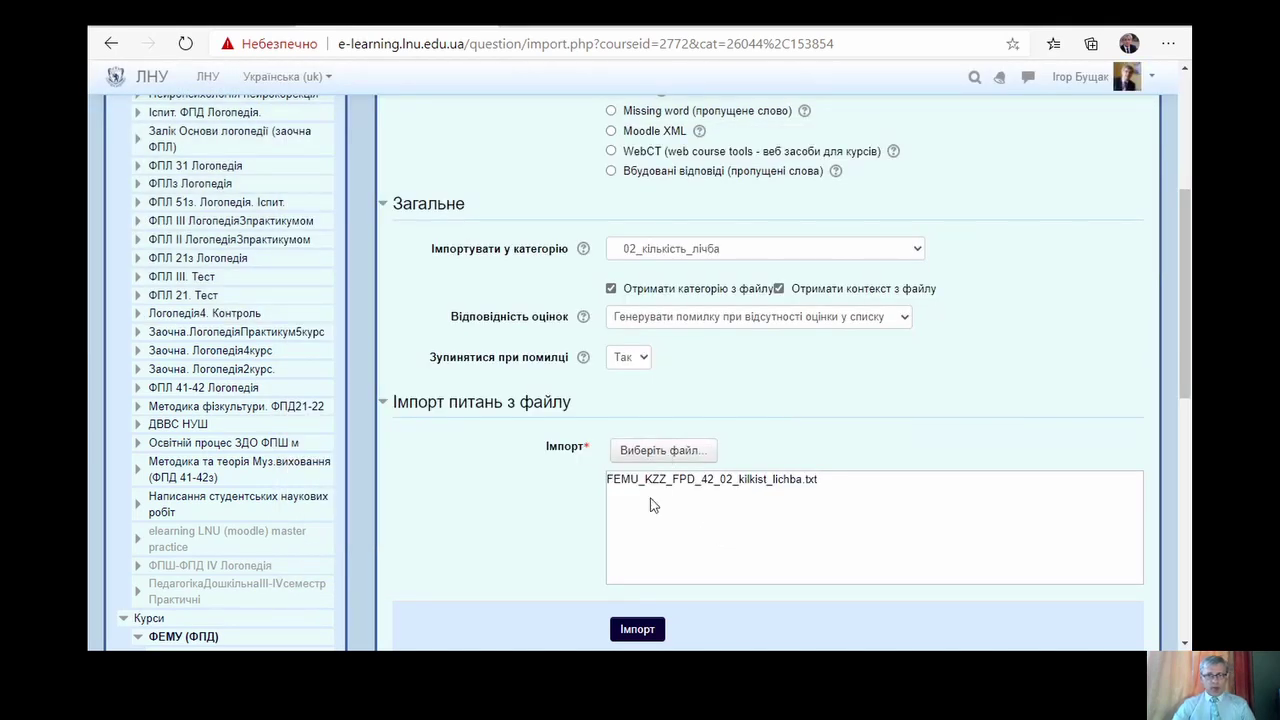
- Import the uploaded questions into 02_кількість_лічба and display the 01_теорія category in the question bank
left_click(637, 630)
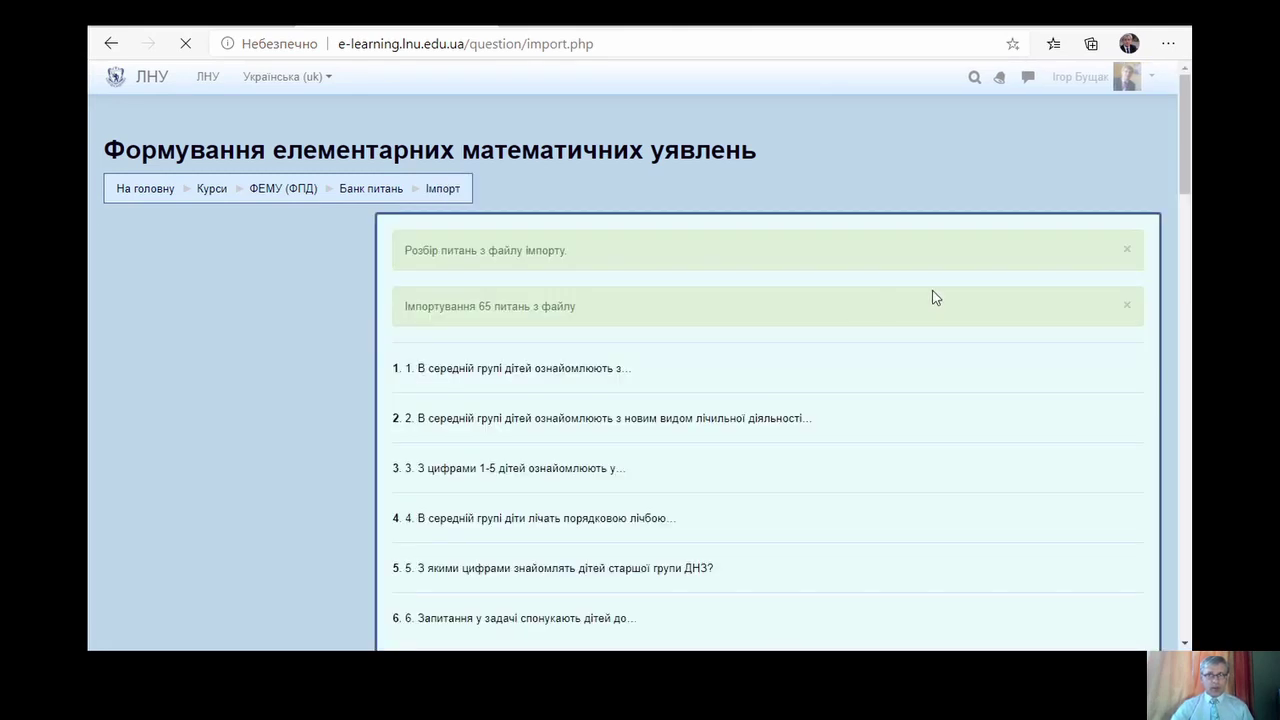
left_click_drag(1188, 100, 1188, 590)
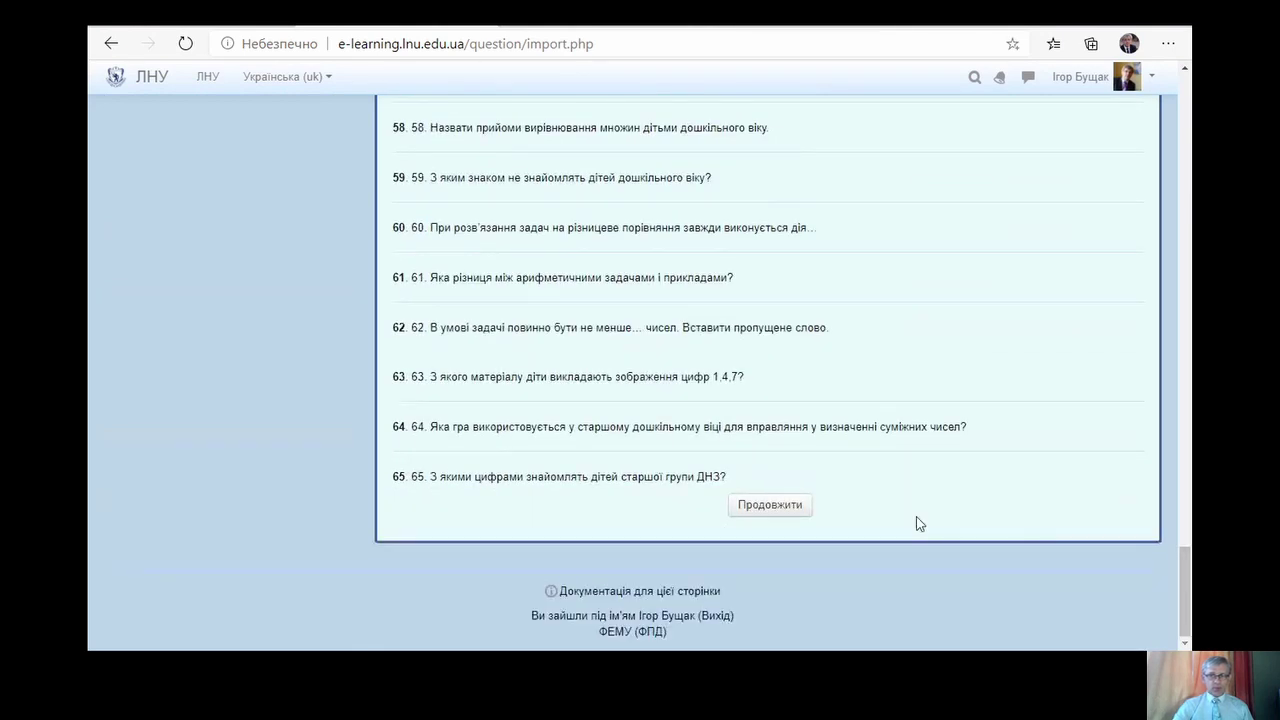
left_click(776, 506)
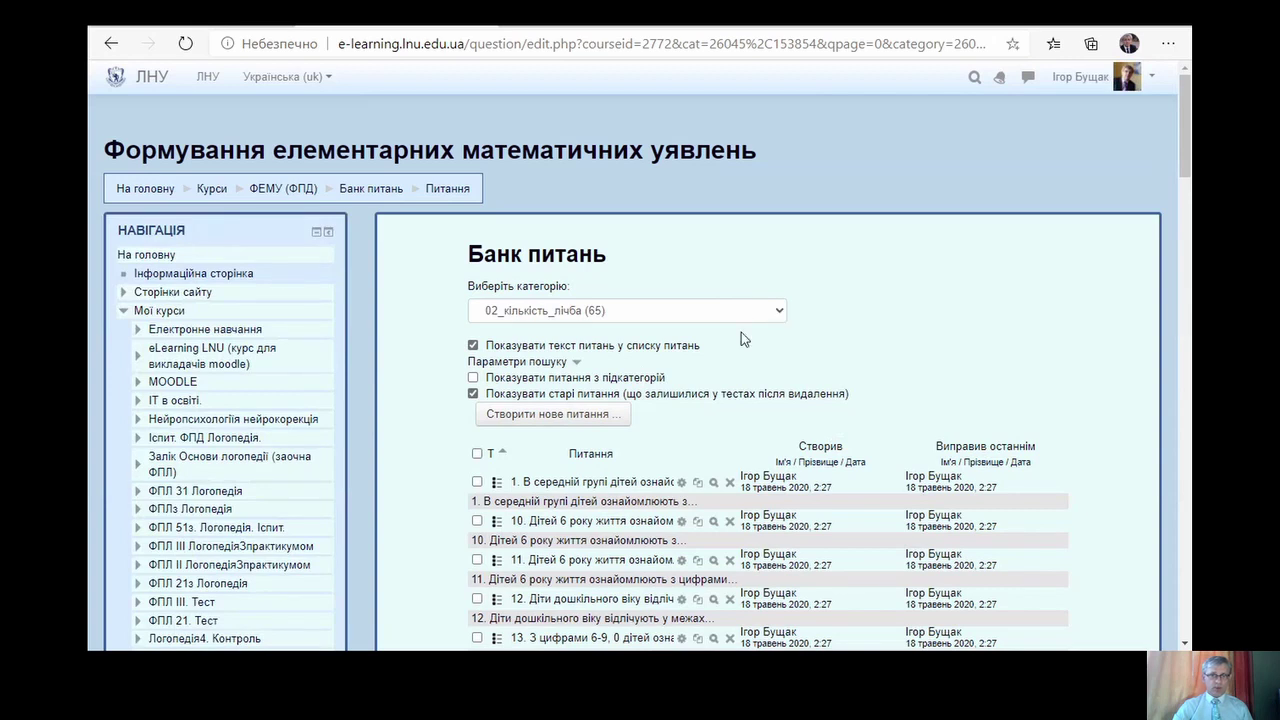
left_click(597, 364)
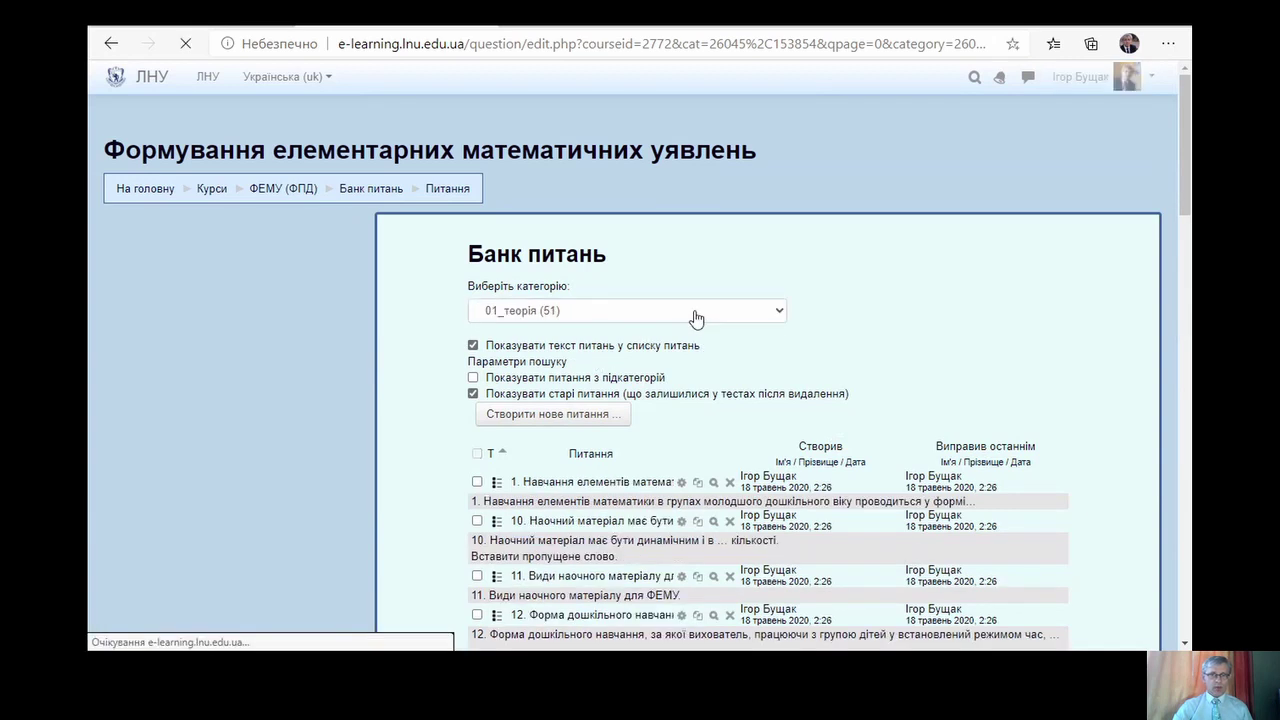
- Display the 02_кількість_лічба category in the question bank and open the question import form again
key("Down")
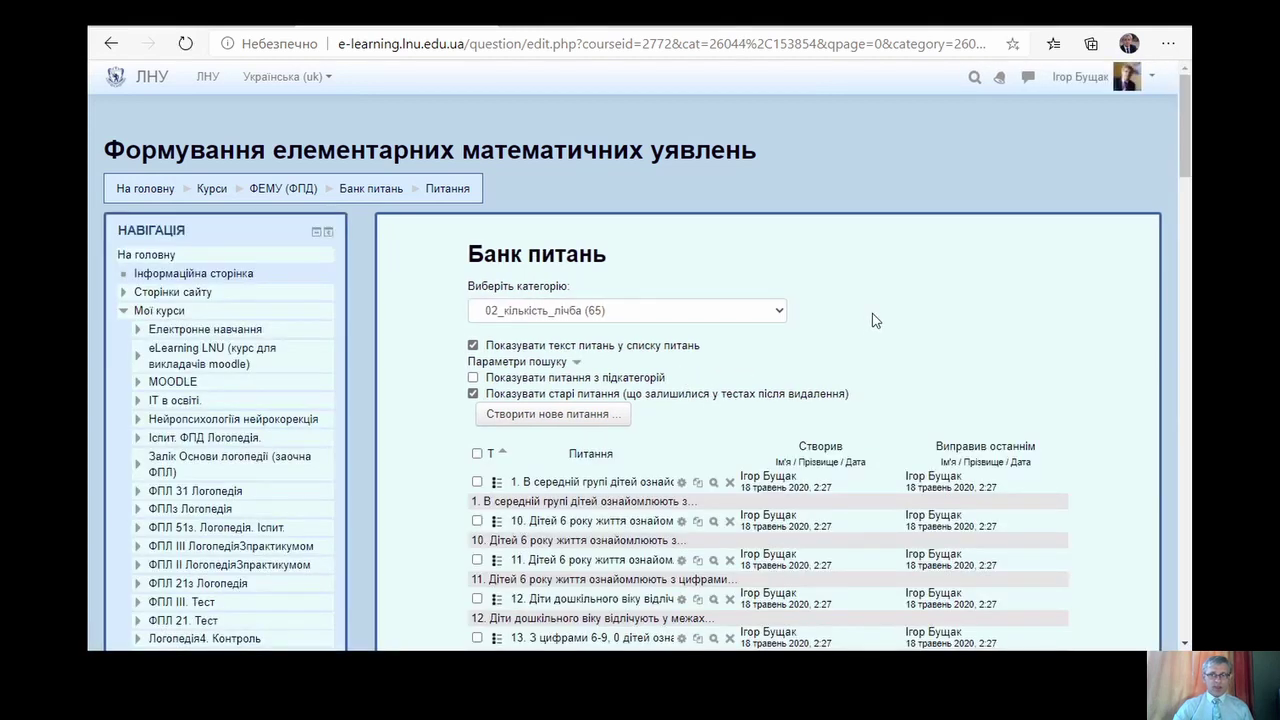
scroll(872, 320, "down", 12)
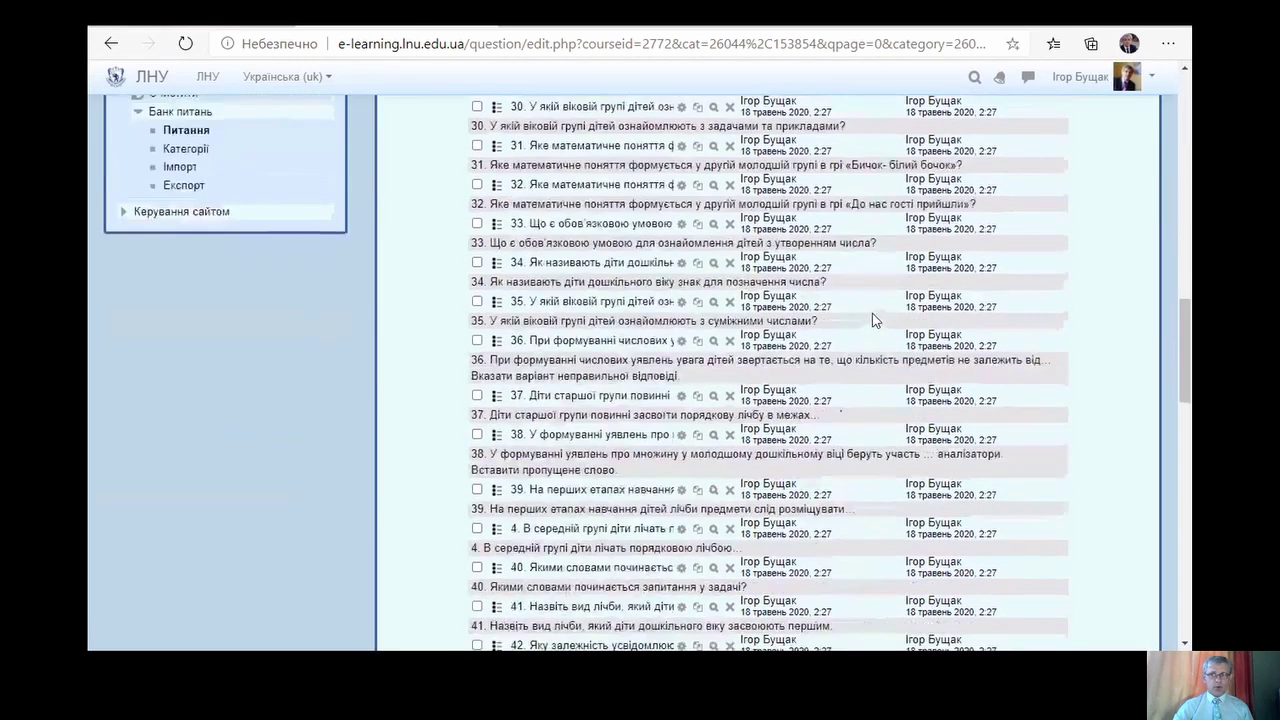
scroll(140, 333, "up", 1)
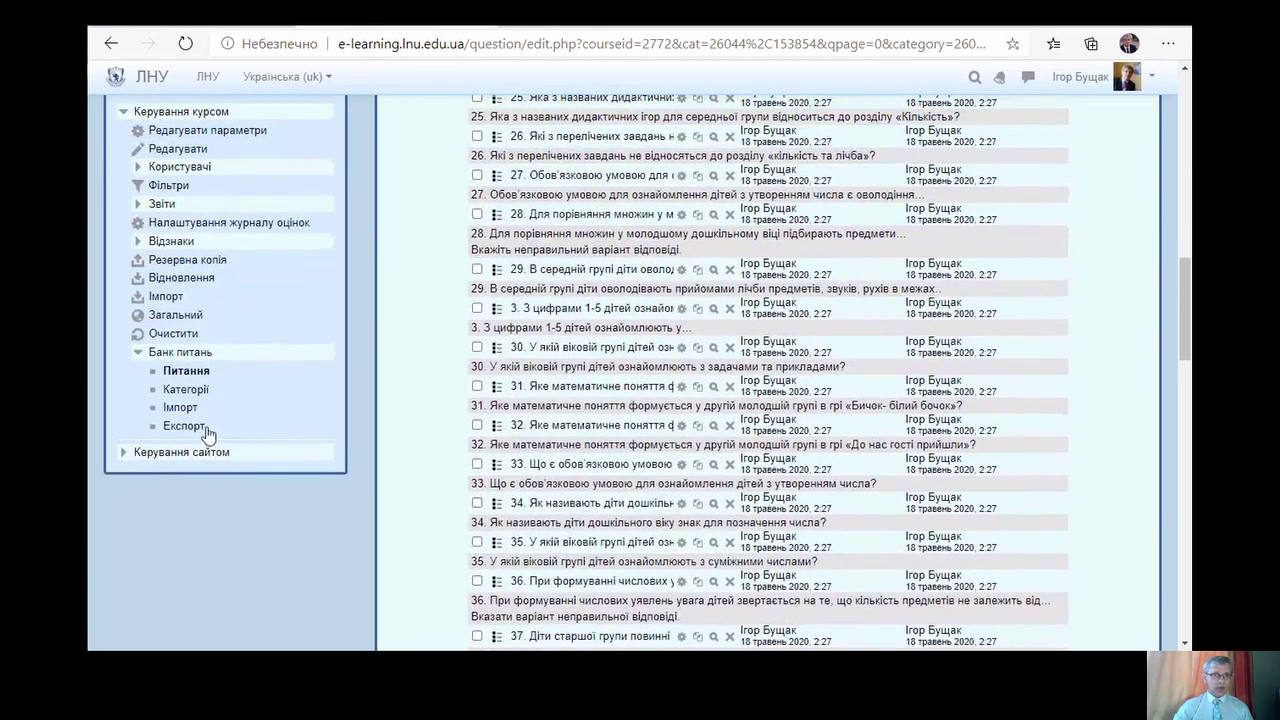
left_click(181, 407)
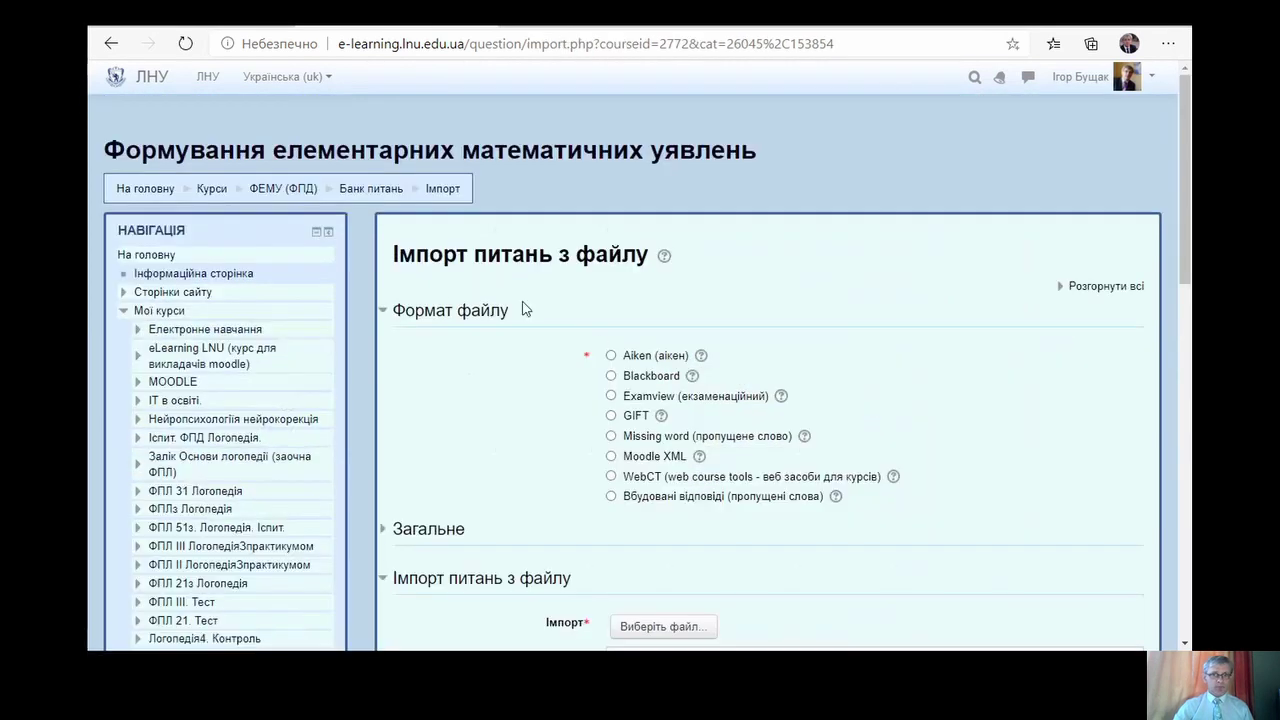
- Choose the GIFT file format and set 03_форма_величина as the target category for the import
left_click(634, 418)
left_click(428, 531)
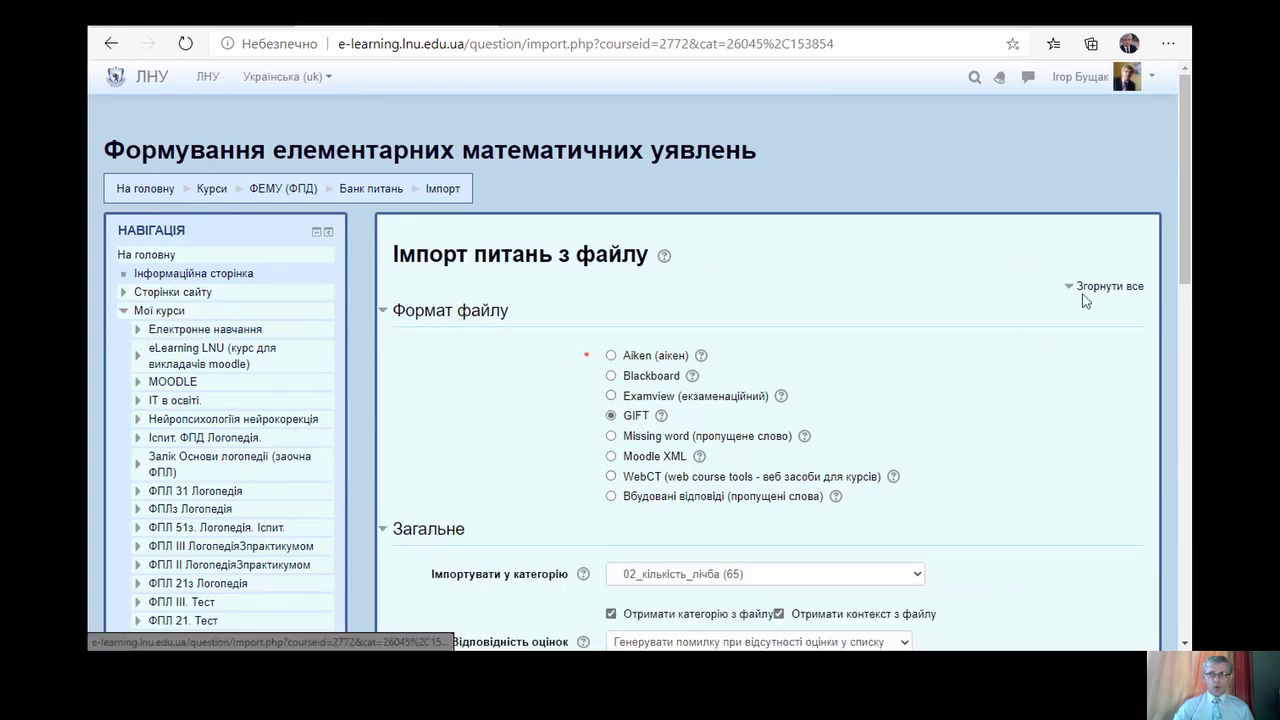
scroll(820, 317, "down", 3)
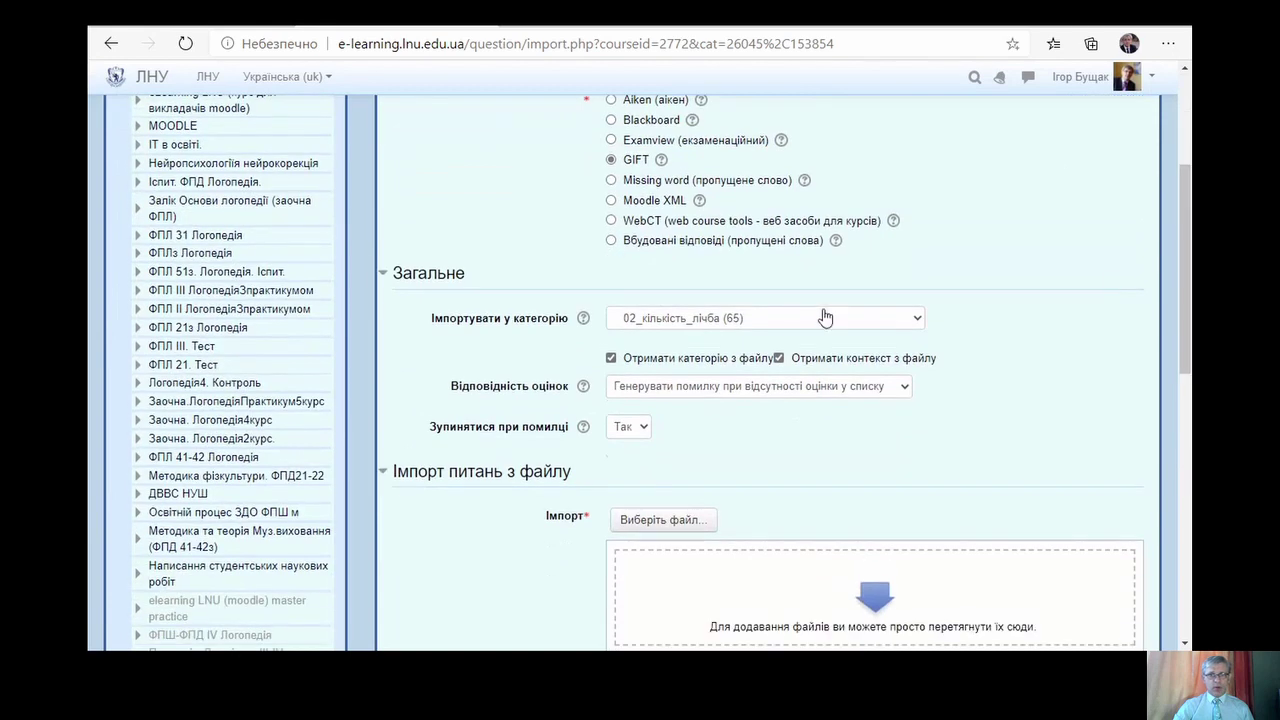
left_click(760, 318)
left_click(740, 403)
- Upload the text file FEMU_KZZ_FPD_42_03_forma_velyhchyna from the testy folder as the question import file
left_click(663, 520)
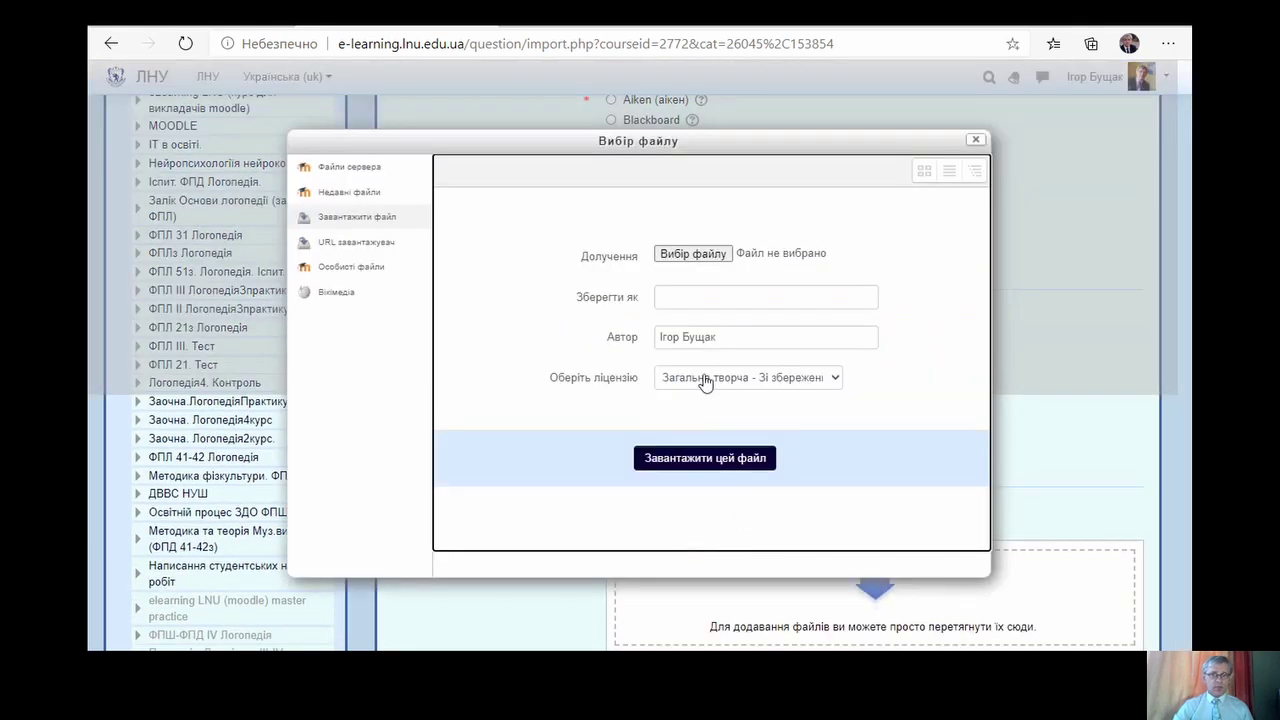
left_click(690, 256)
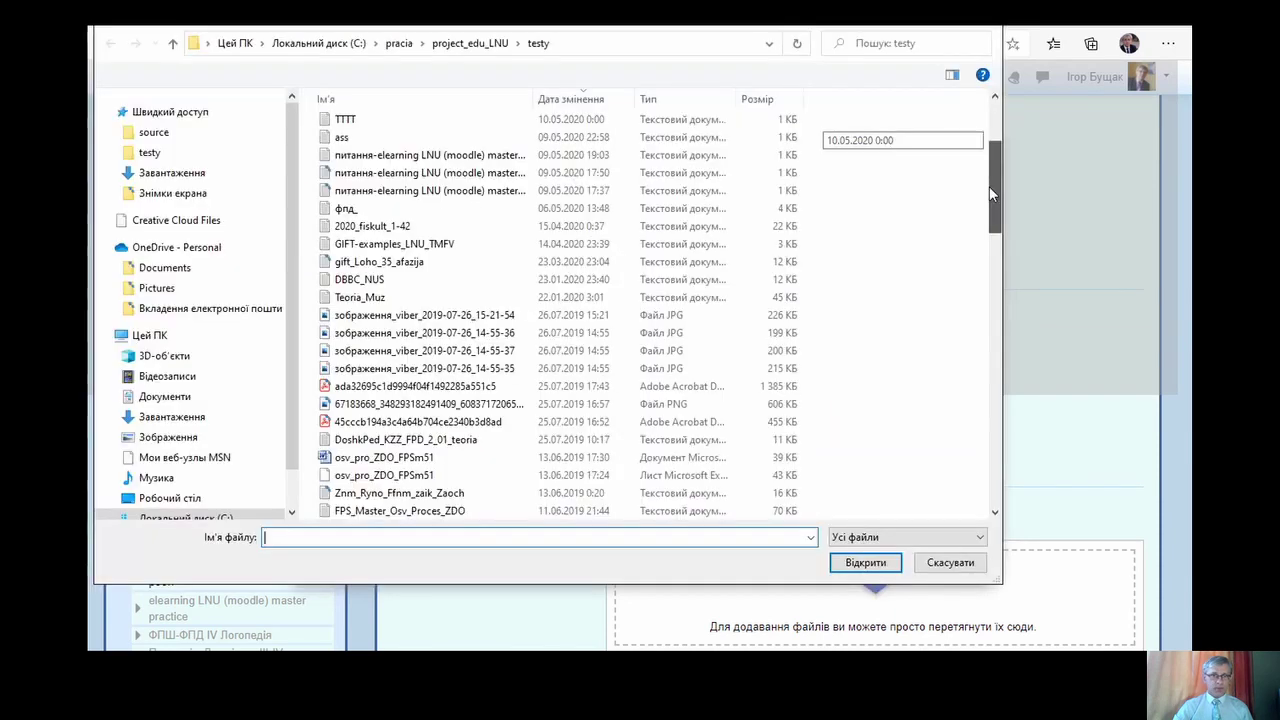
left_click_drag(989, 186, 989, 362)
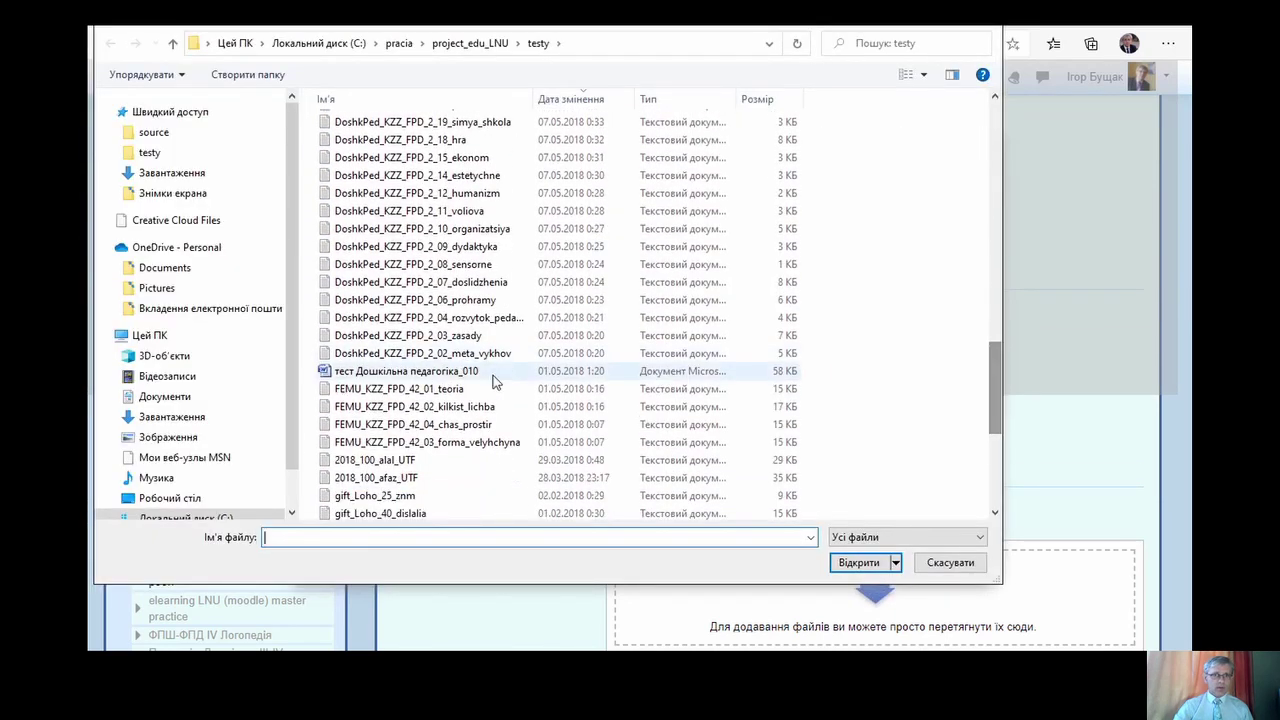
left_click(455, 424)
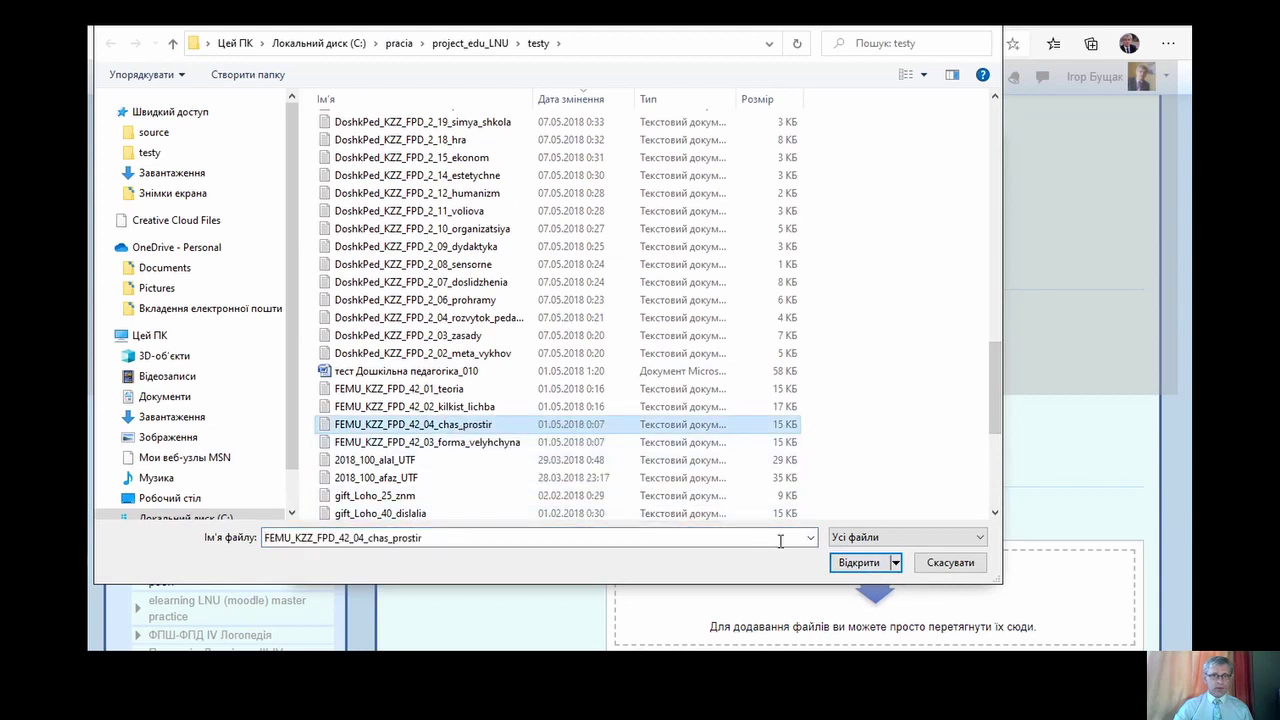
left_click(500, 442)
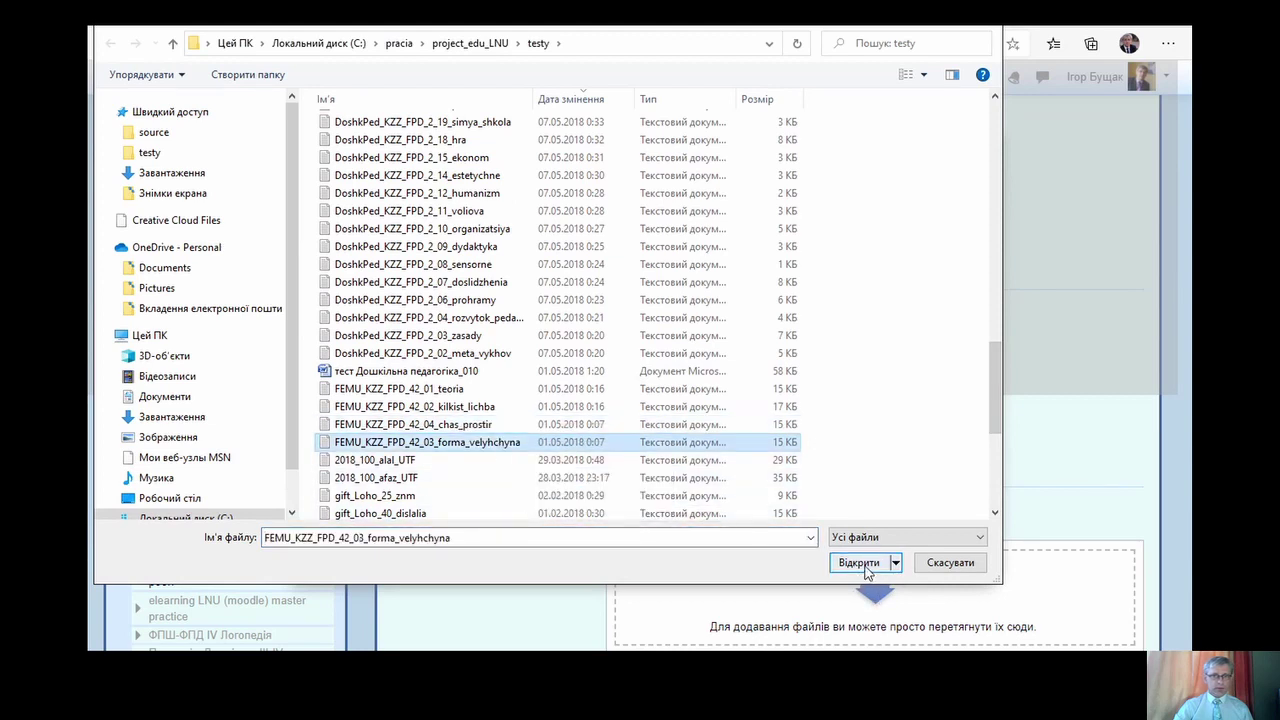
left_click(858, 563)
left_click(693, 458)
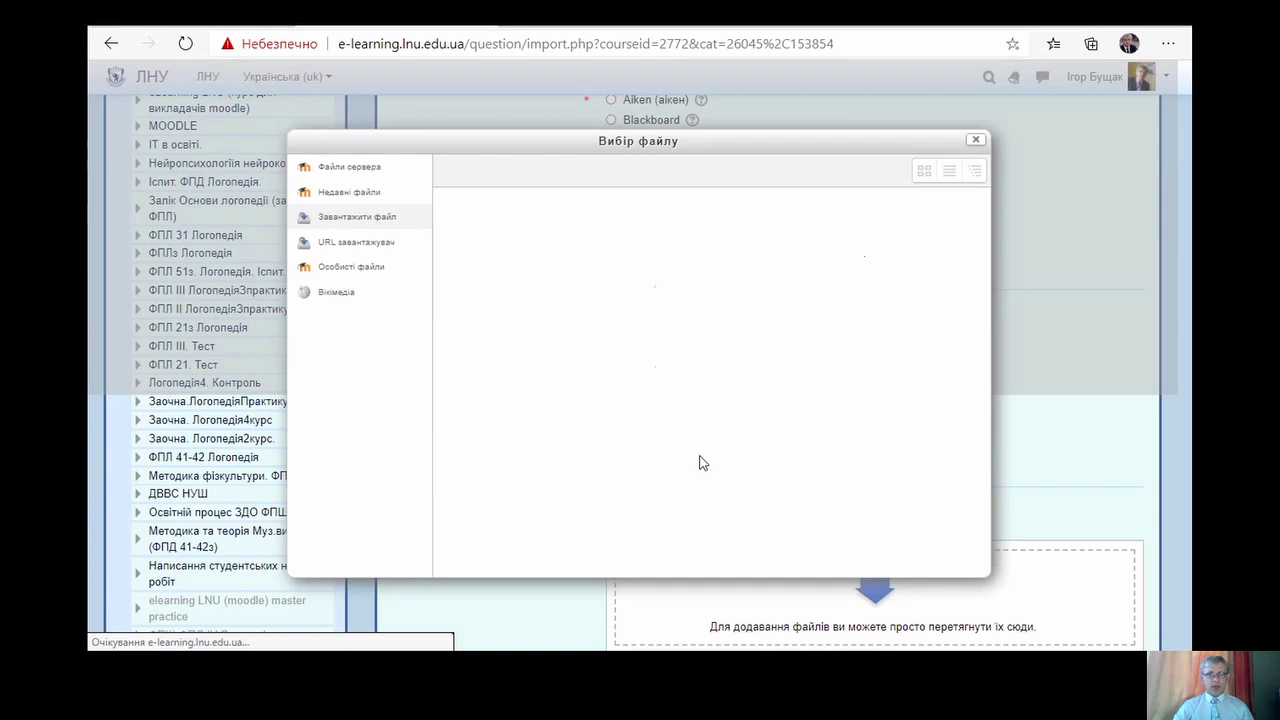
- Import the uploaded shape and size questions into 03_форма_величина and continue to the question bank list
scroll(760, 434, "down", 2)
scroll(700, 405, "down", 1)
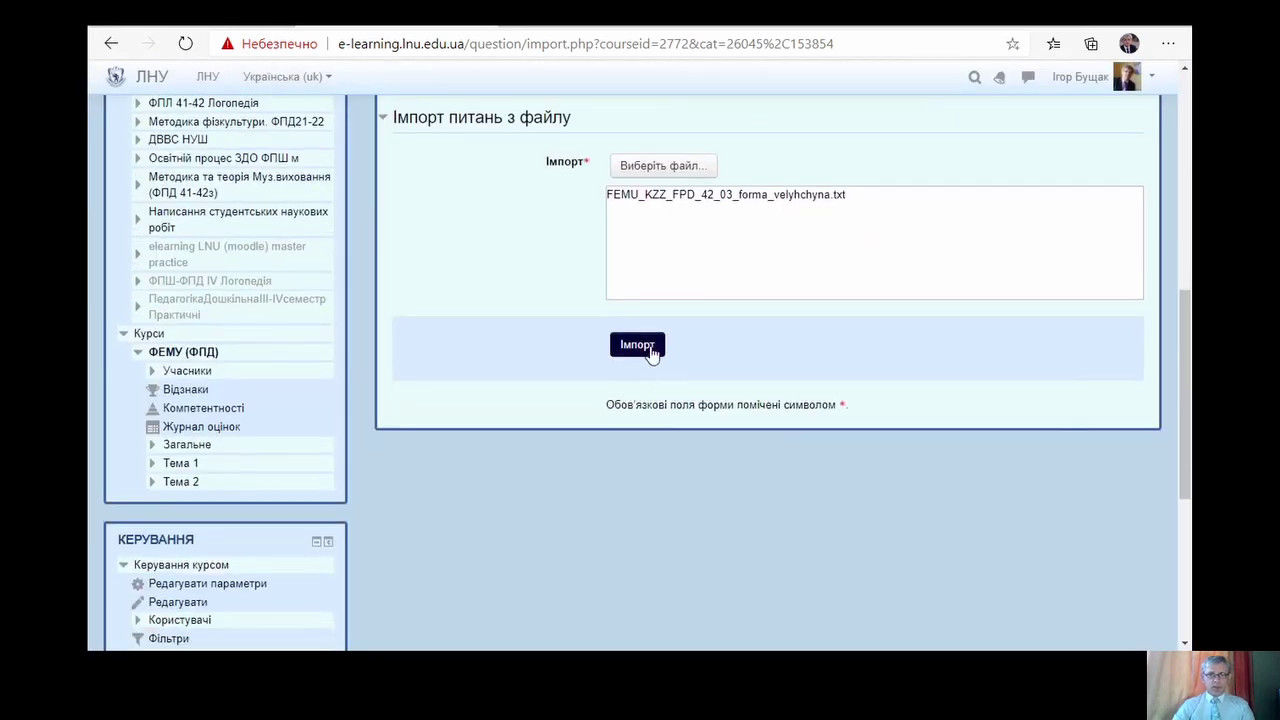
left_click(649, 349)
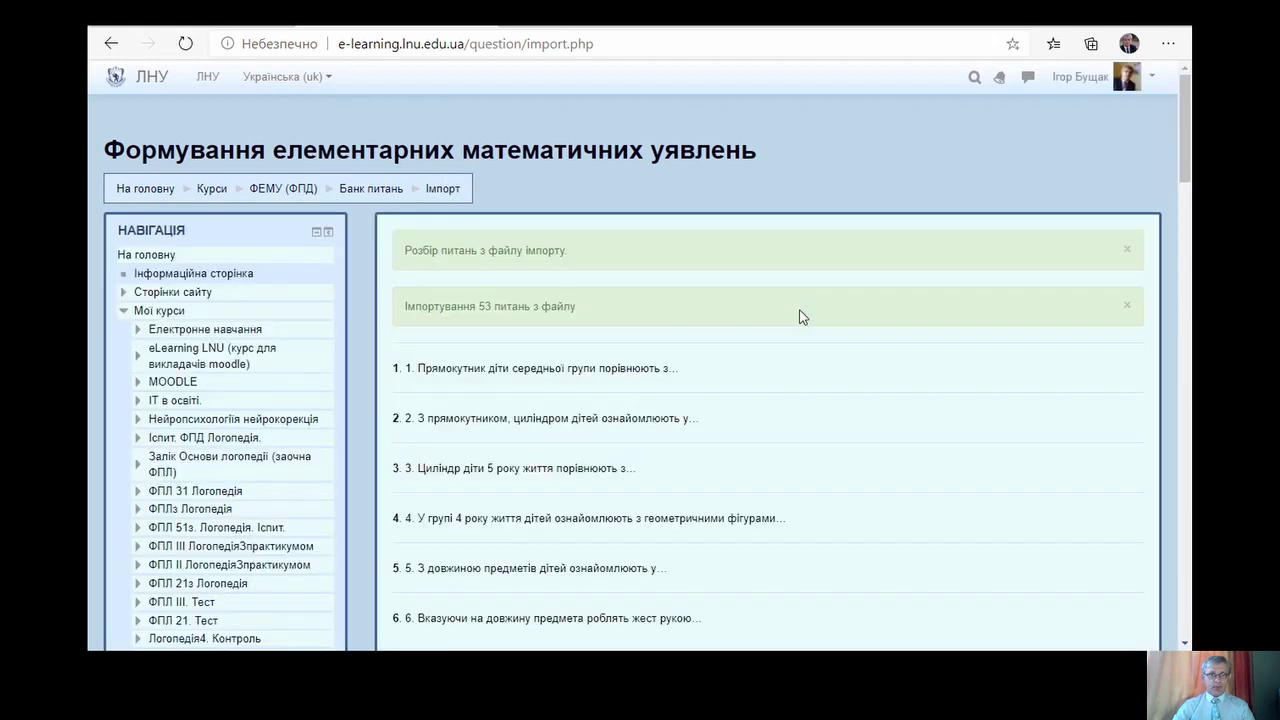
left_click_drag(1187, 101, 1172, 590)
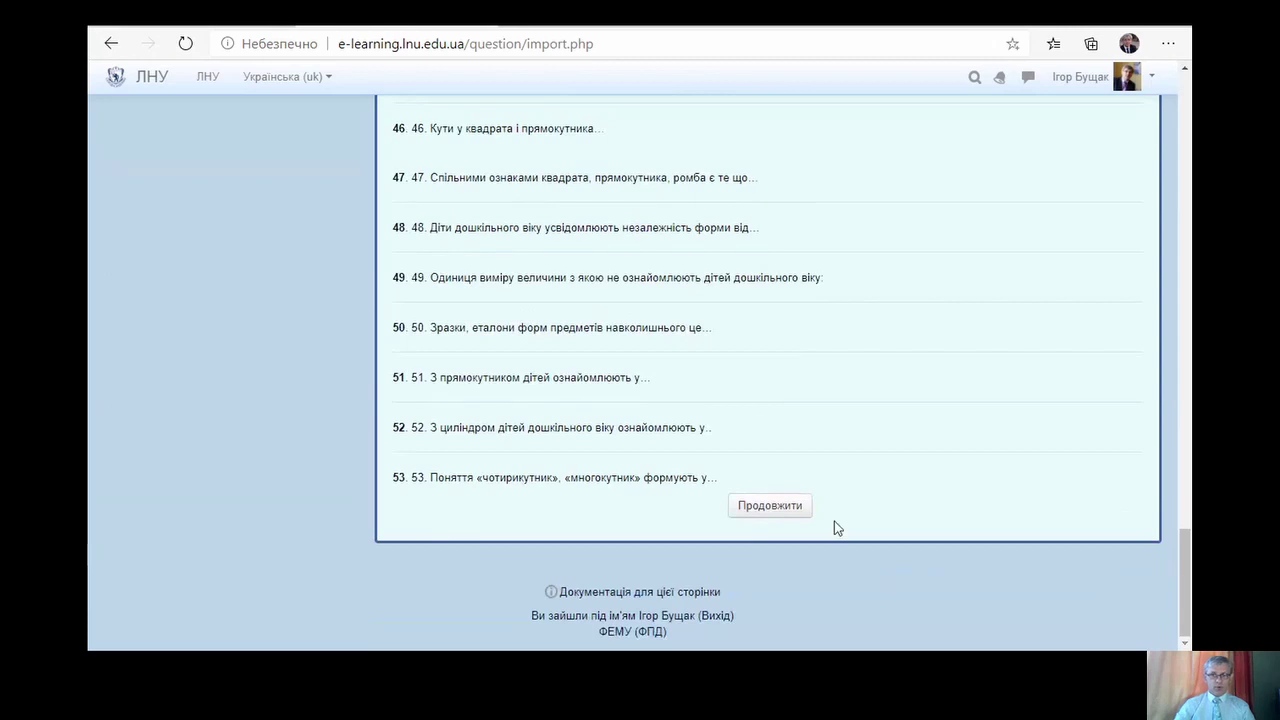
left_click(786, 508)
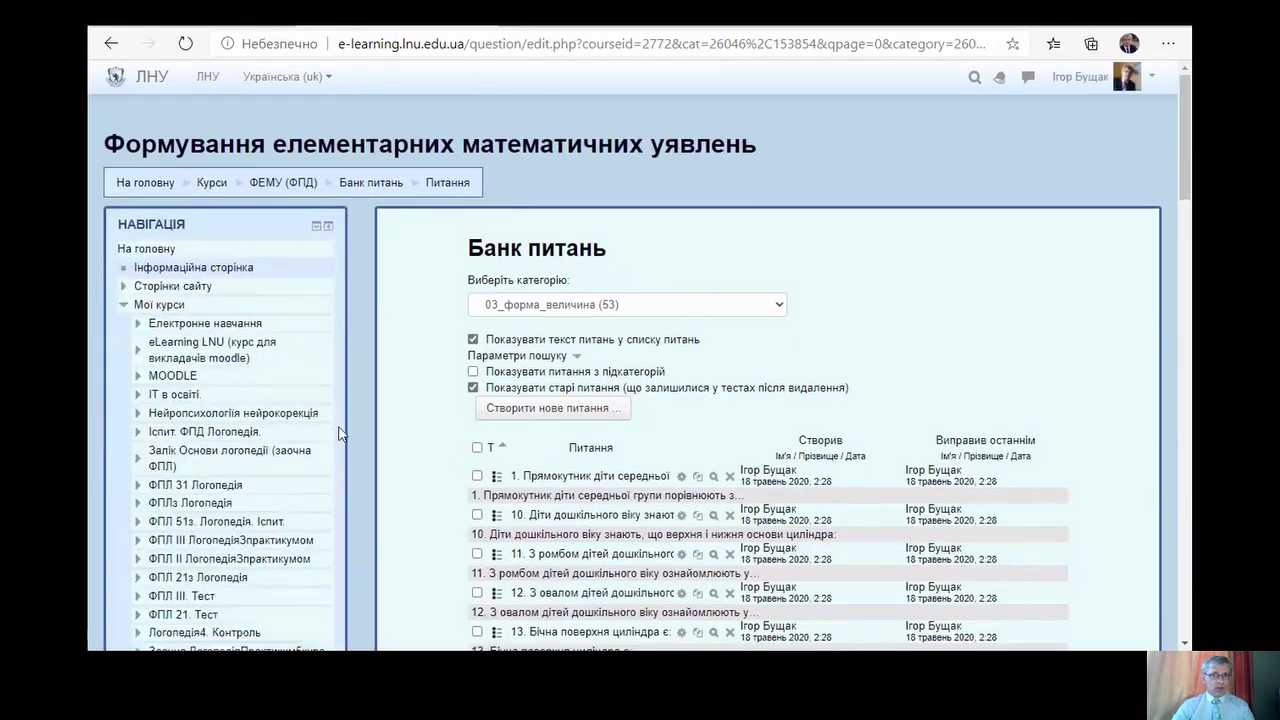
- Open a new question import form, choose the GIFT format and set 04_час_простір as the target category
scroll(337, 434, "down", 10)
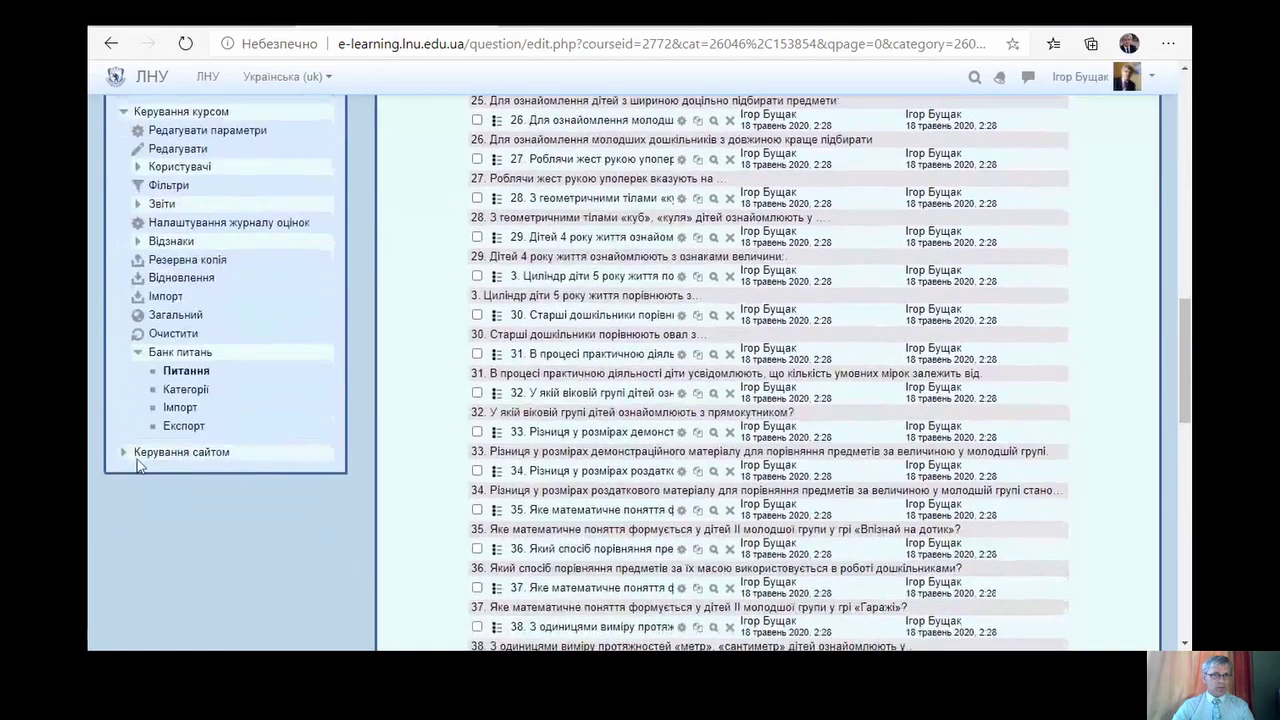
left_click(252, 409)
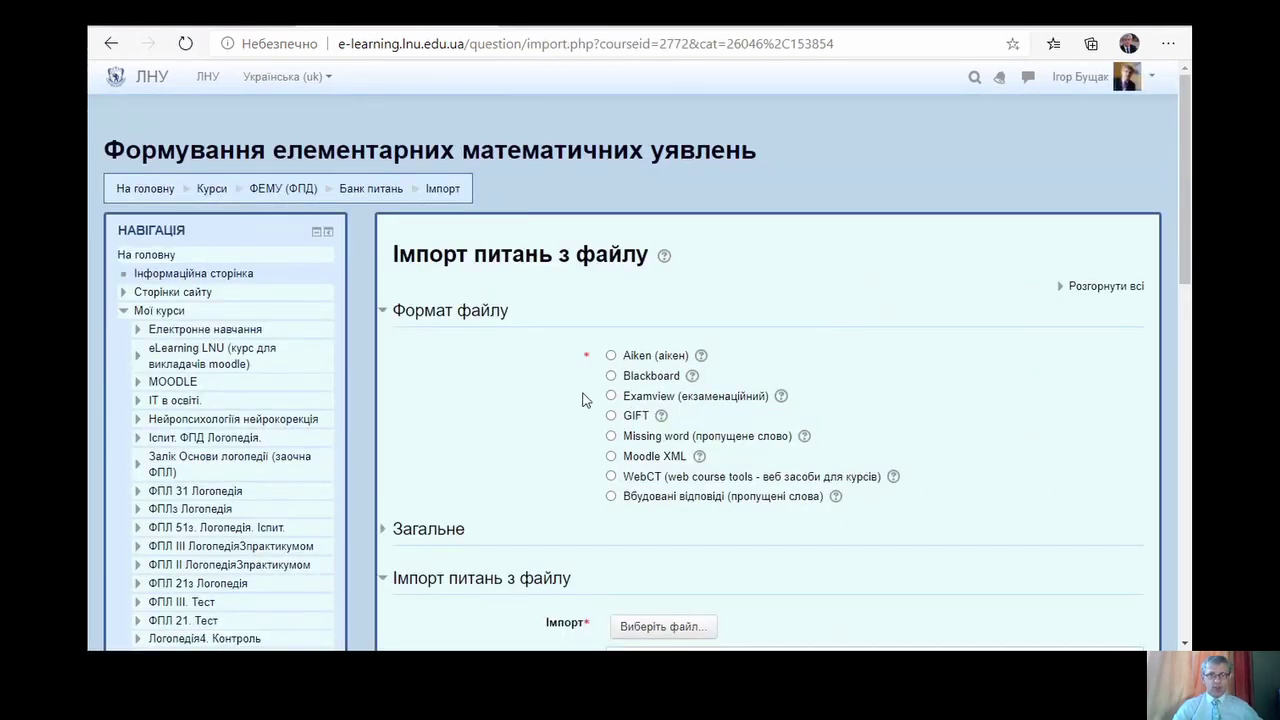
left_click(630, 424)
left_click_drag(1187, 130, 1185, 236)
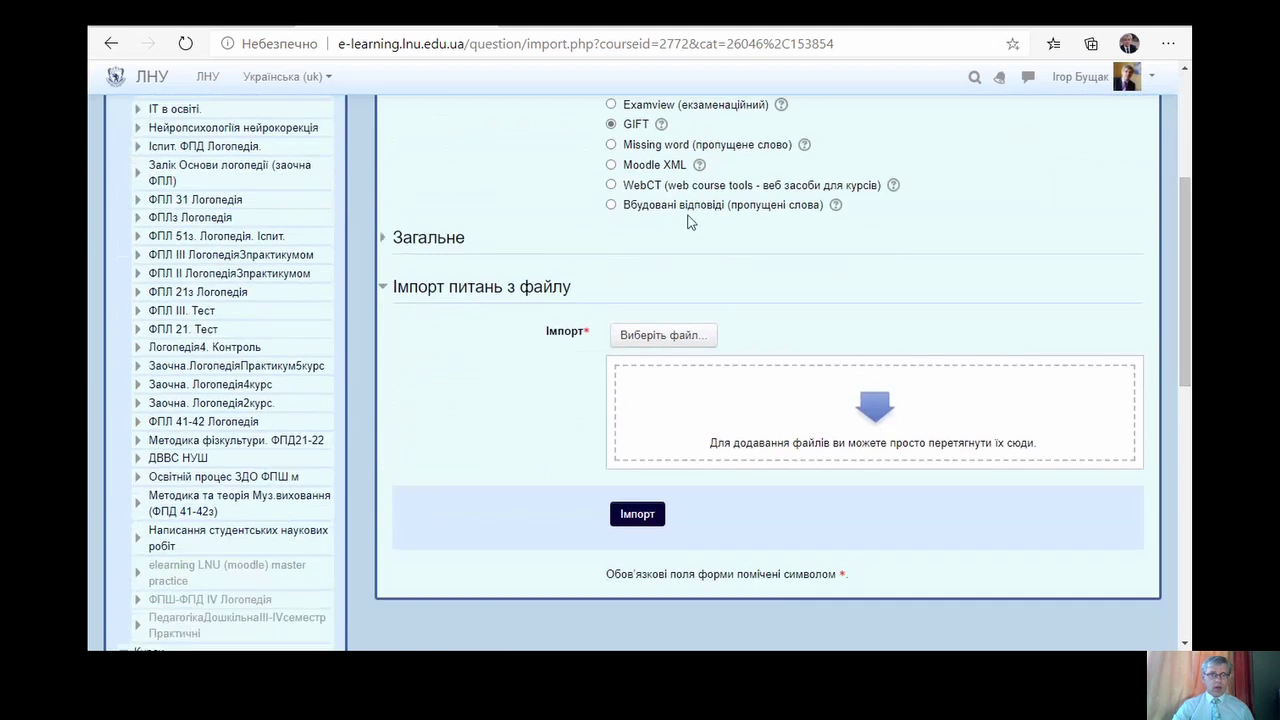
left_click(449, 245)
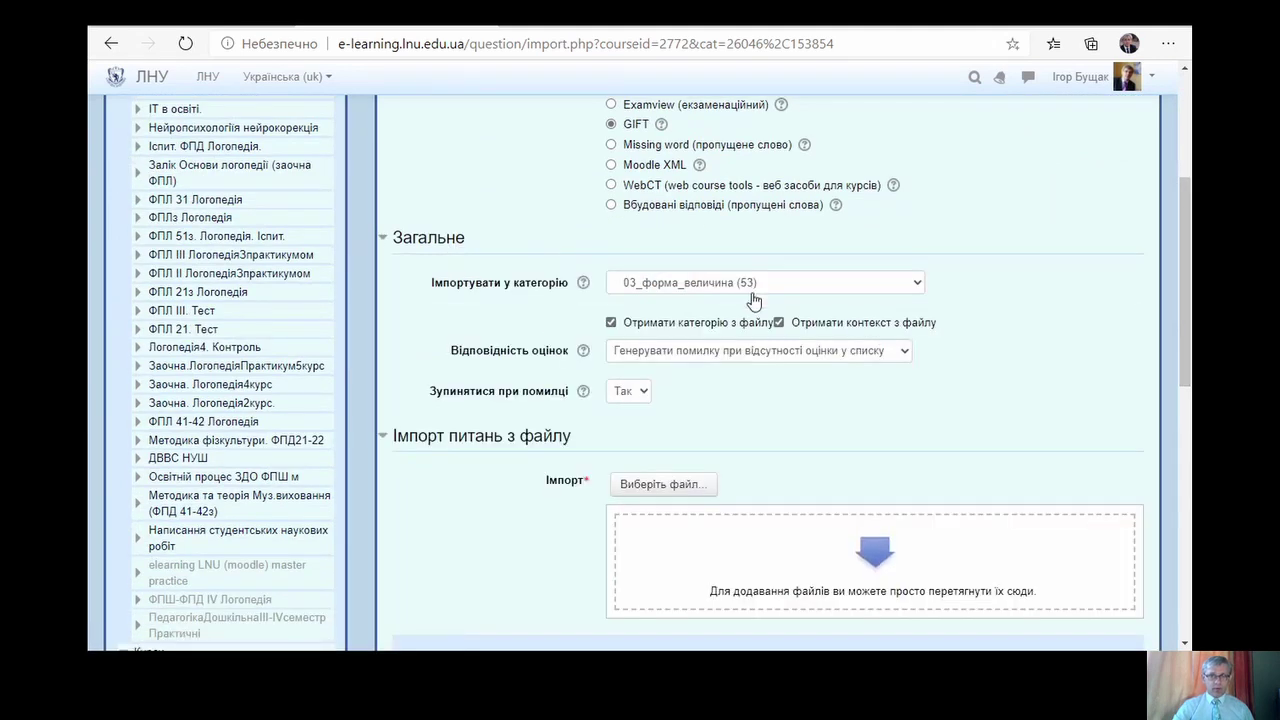
scroll(758, 368, "down", 4)
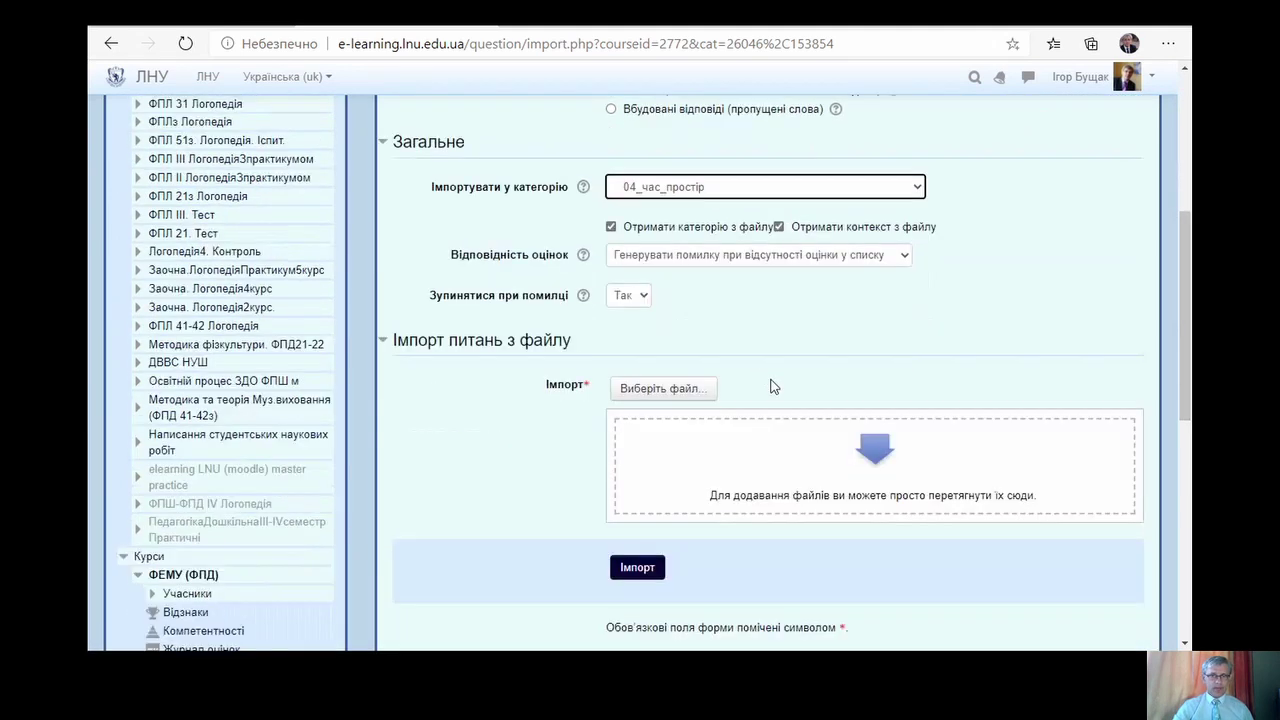
- Upload the text file FEMU_KZZ_FPD_42_04_chas_prostir from the testy folder as the question import file
left_click(686, 140)
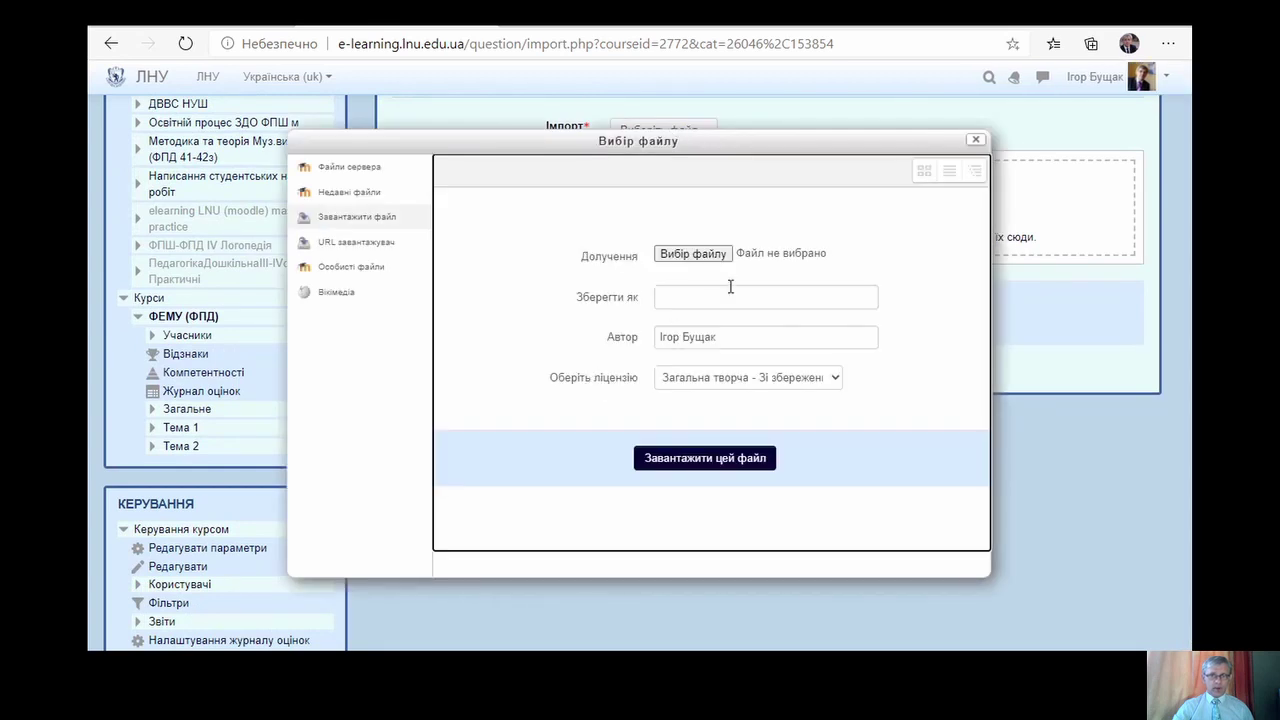
left_click(692, 254)
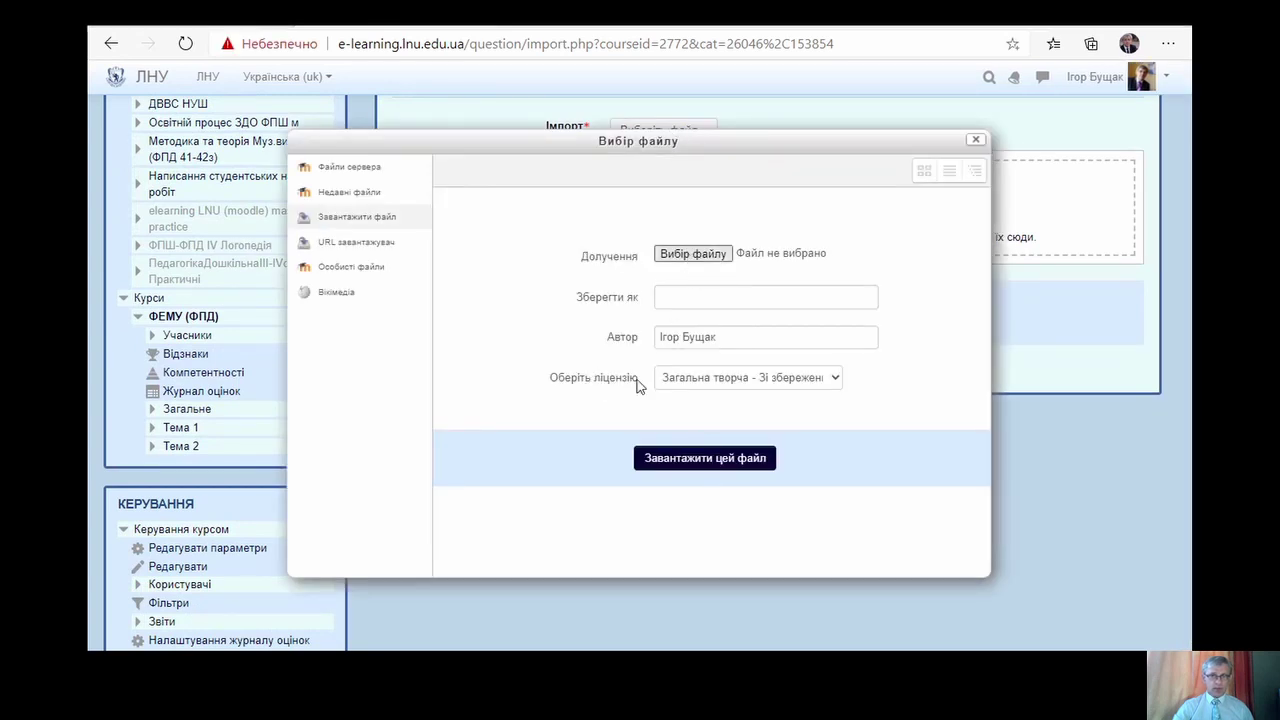
left_click_drag(998, 150, 1015, 353)
scroll(450, 375, "down", 3)
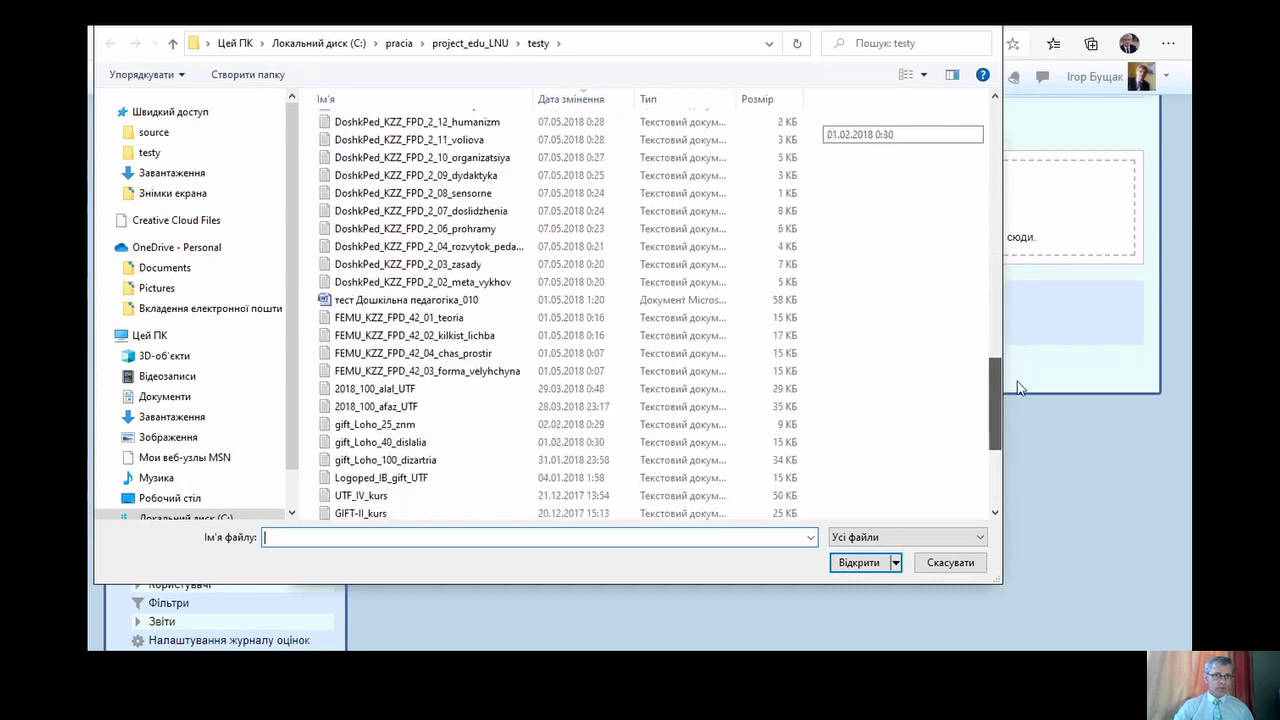
left_click(447, 358)
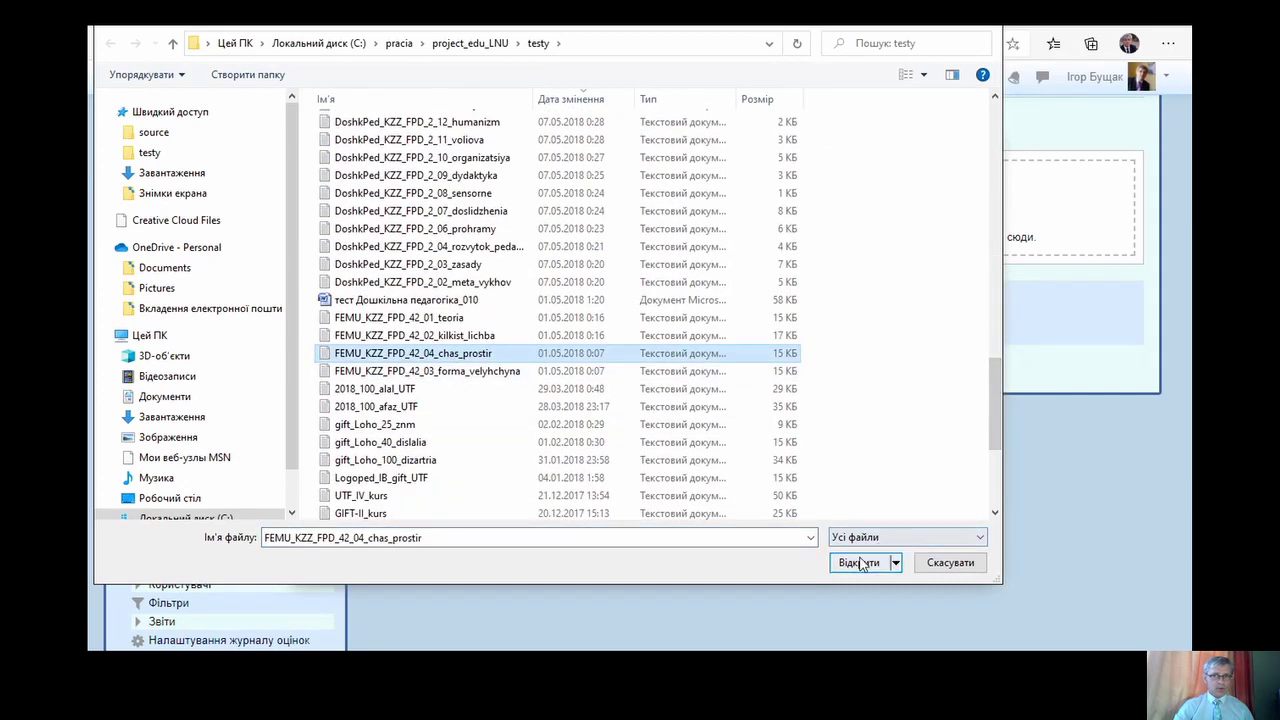
left_click(858, 562)
left_click(743, 458)
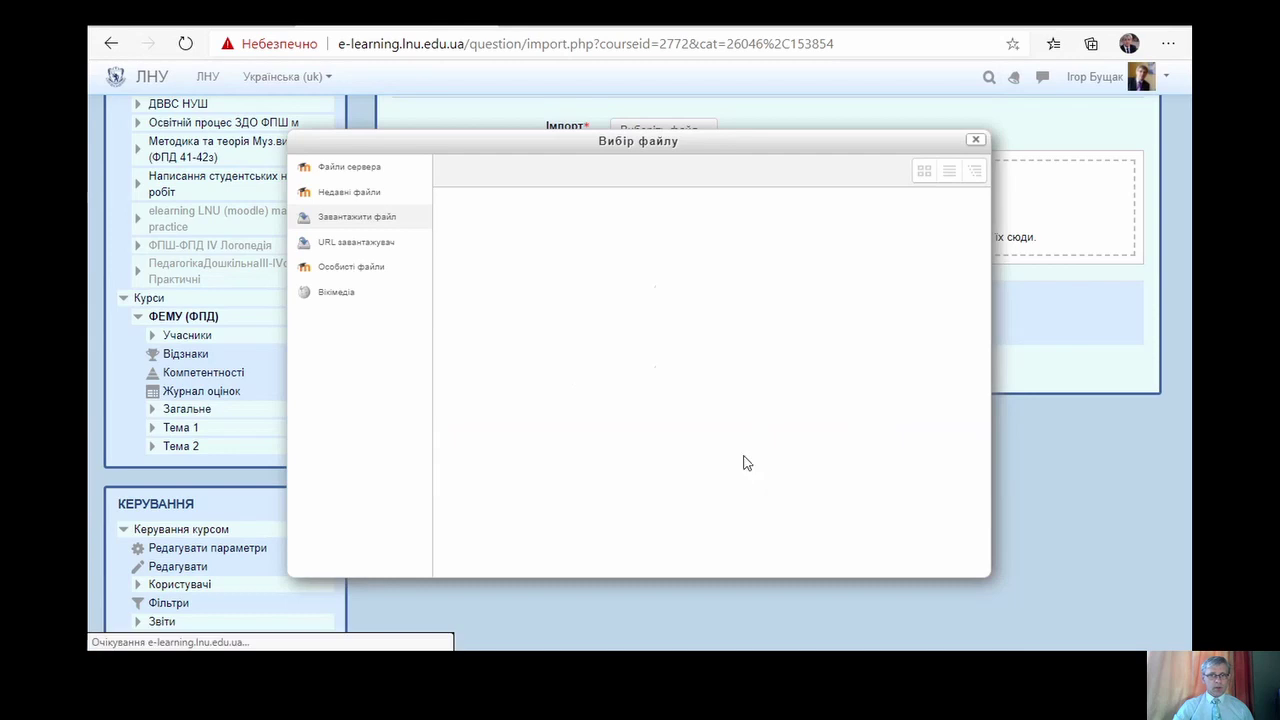
- Import the uploaded time and space questions into 04_час_простір and continue to the question bank list
left_click(637, 311)
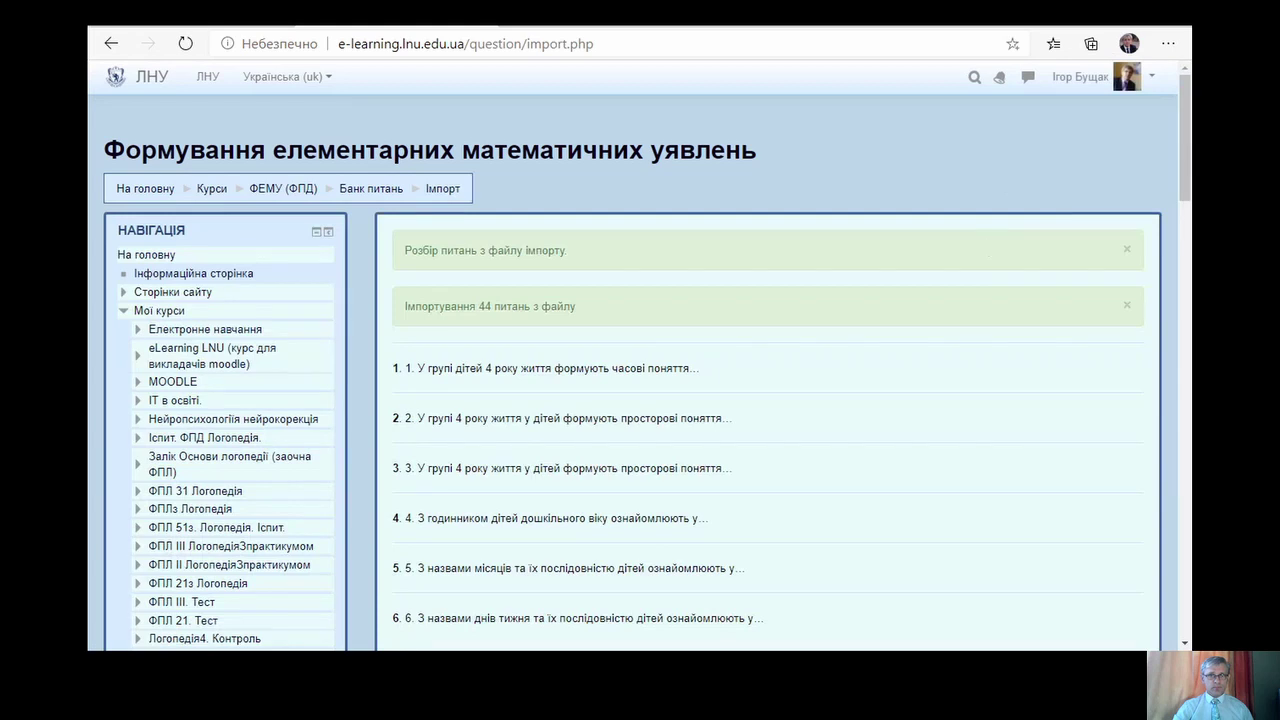
left_click_drag(1182, 116, 1190, 570)
left_click(766, 510)
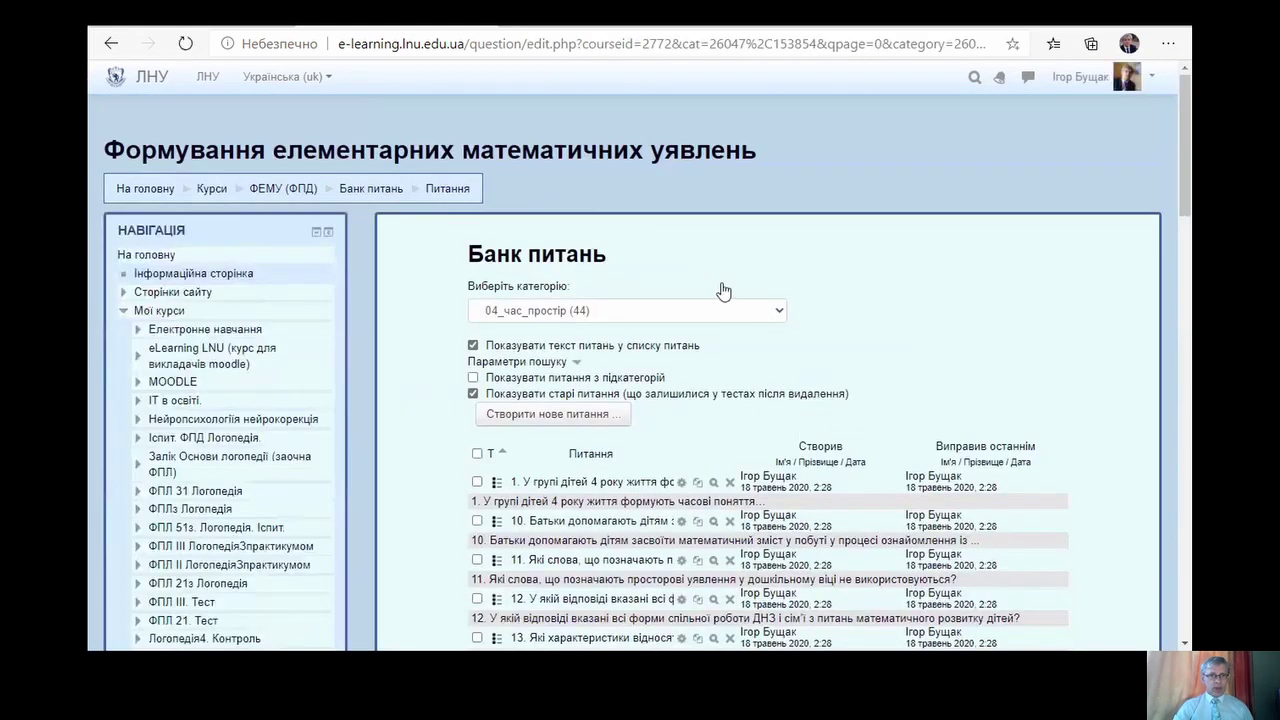
- Reopen the question bank and check the default category and categories 01_теорія through 04_час_простір one after another for their imported questions
scroll(415, 395, "down", 10)
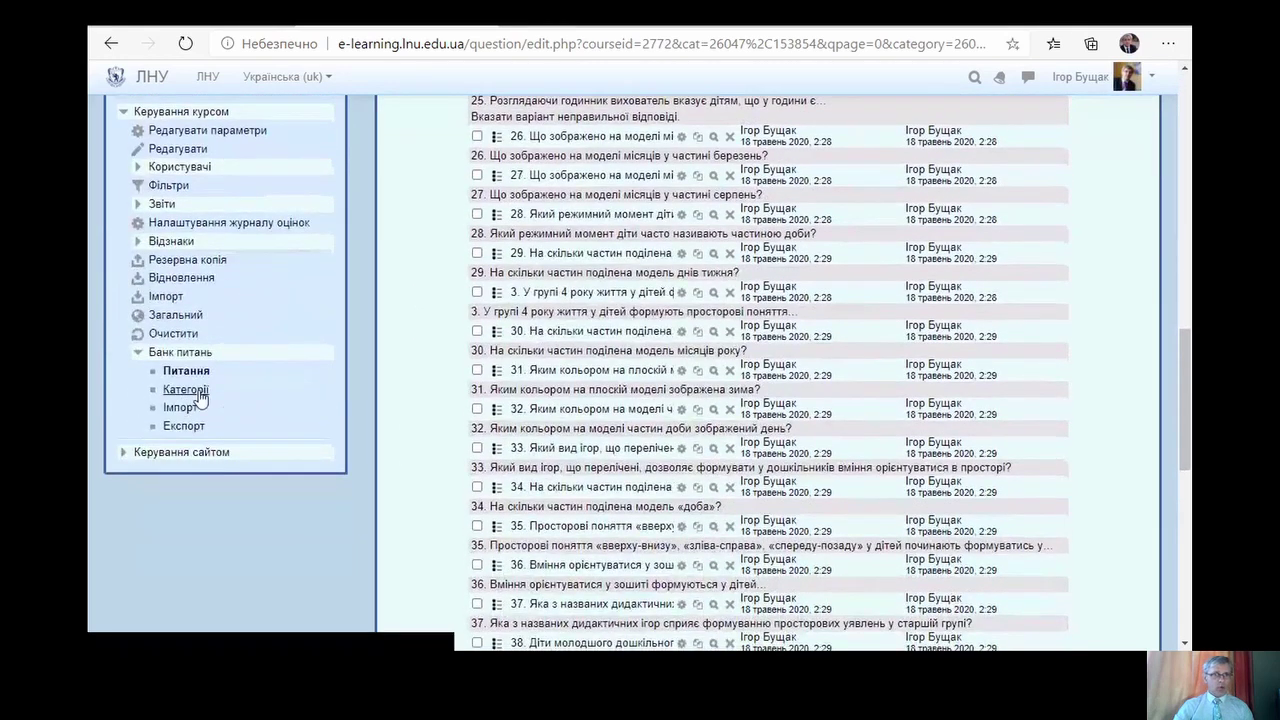
left_click(184, 371)
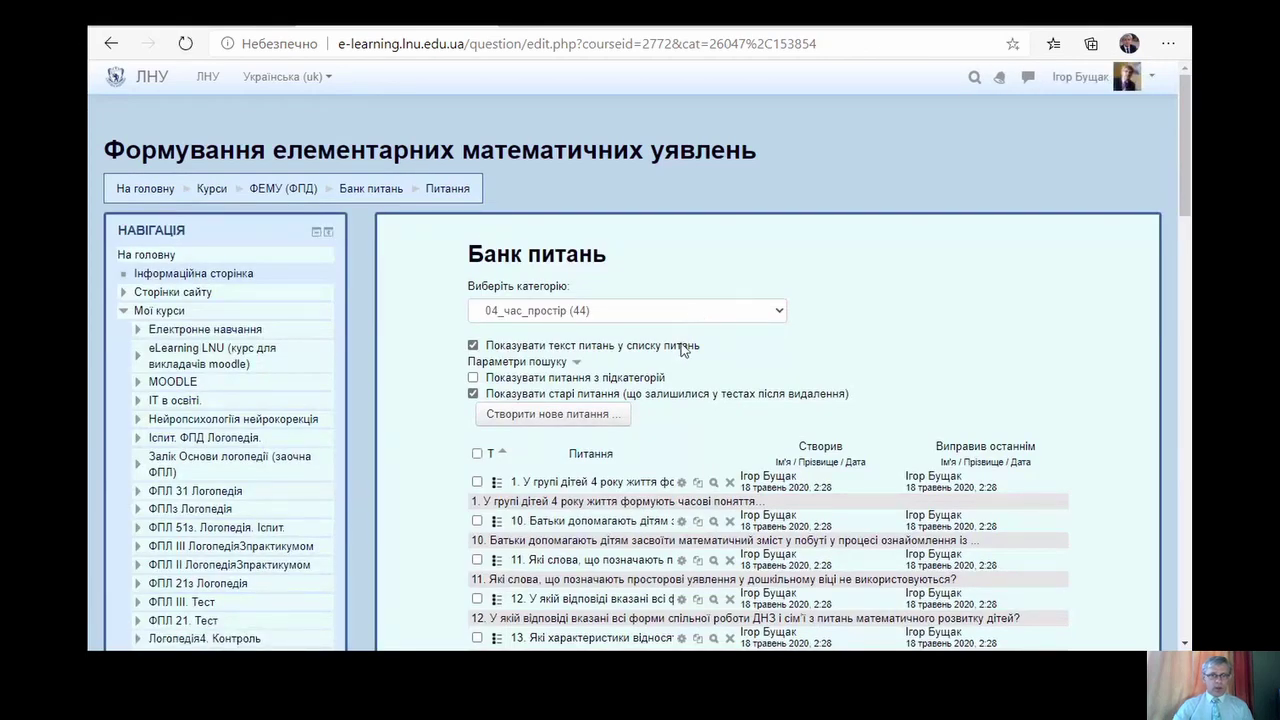
left_click(680, 350)
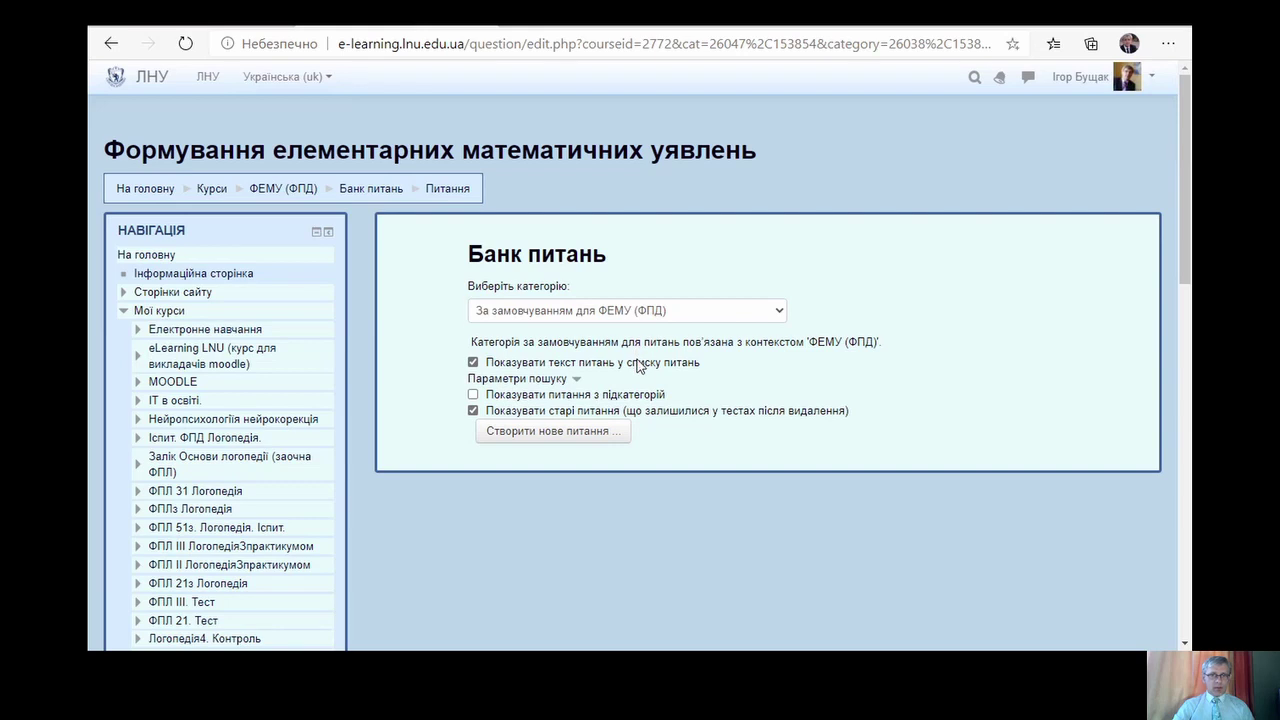
left_click(640, 310)
left_click(644, 323)
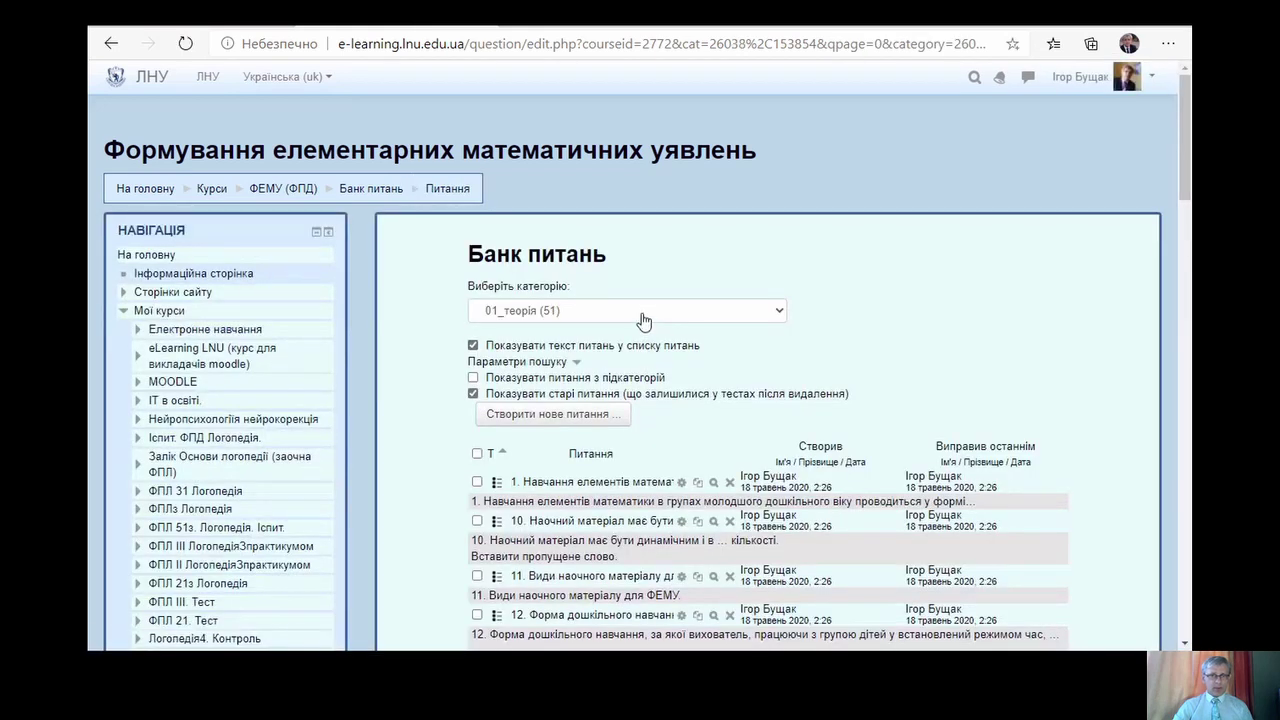
left_click(640, 310)
left_click(640, 340)
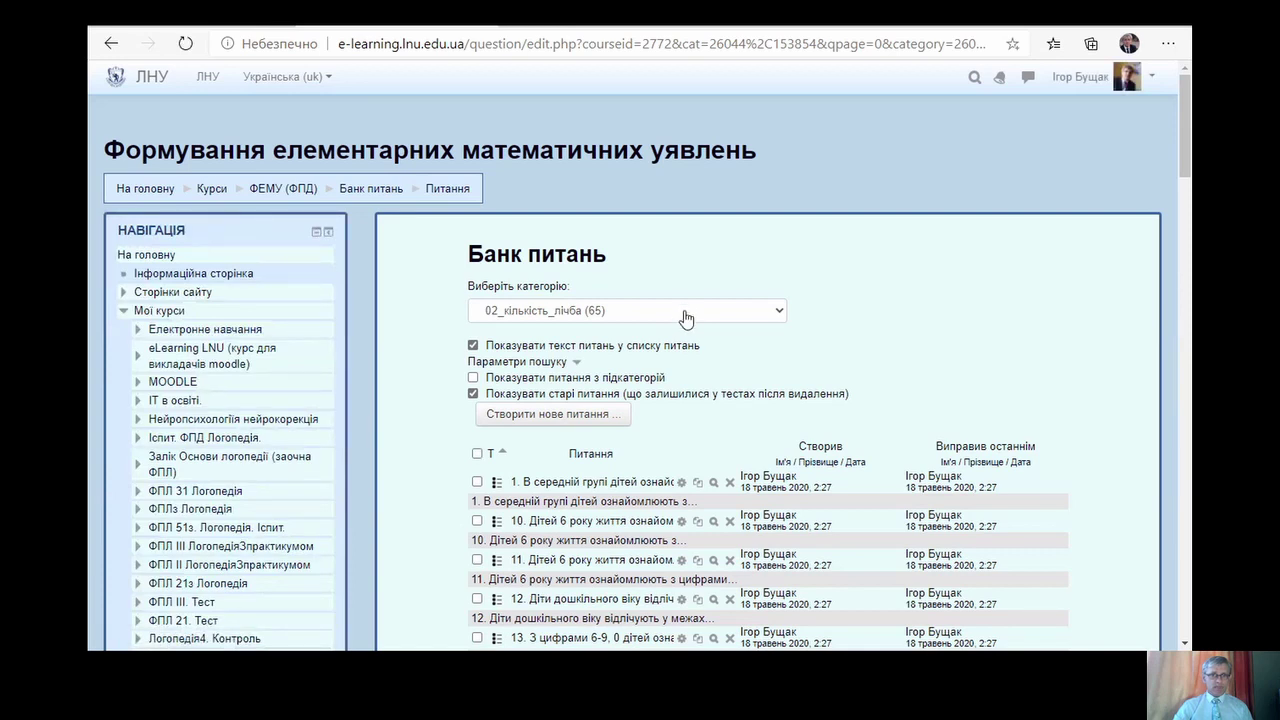
key("Down")
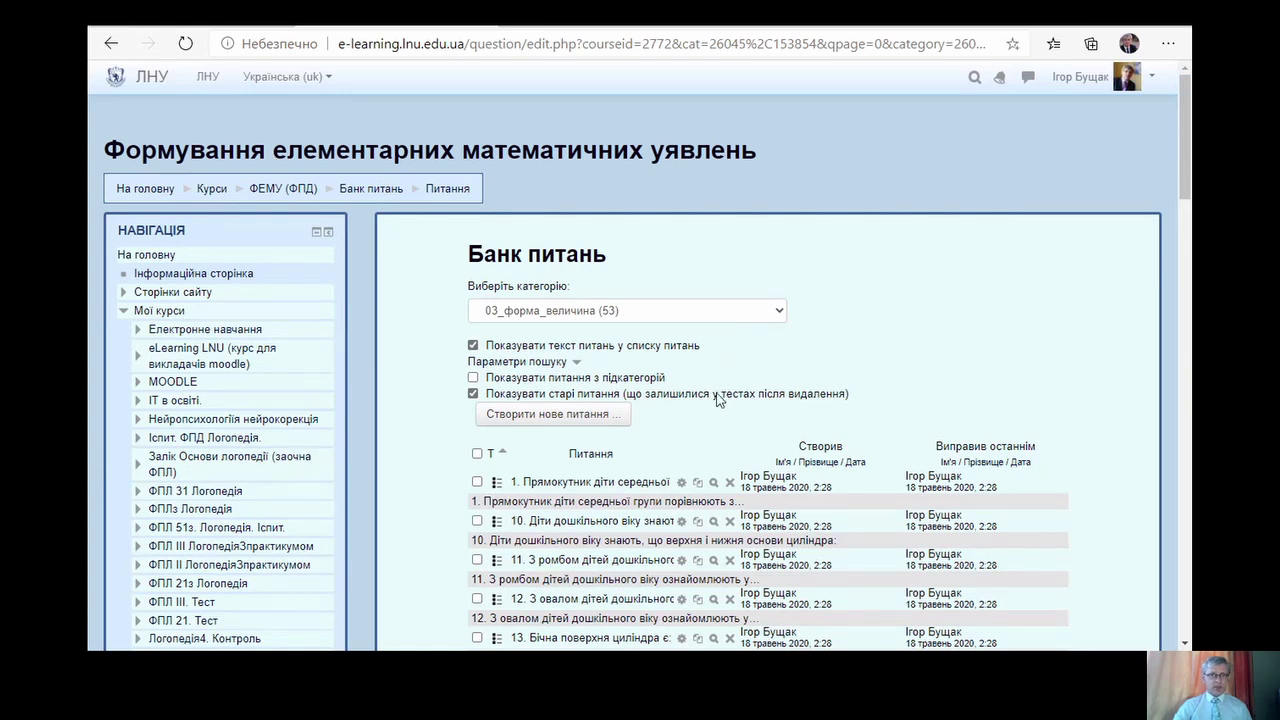
key("Down")
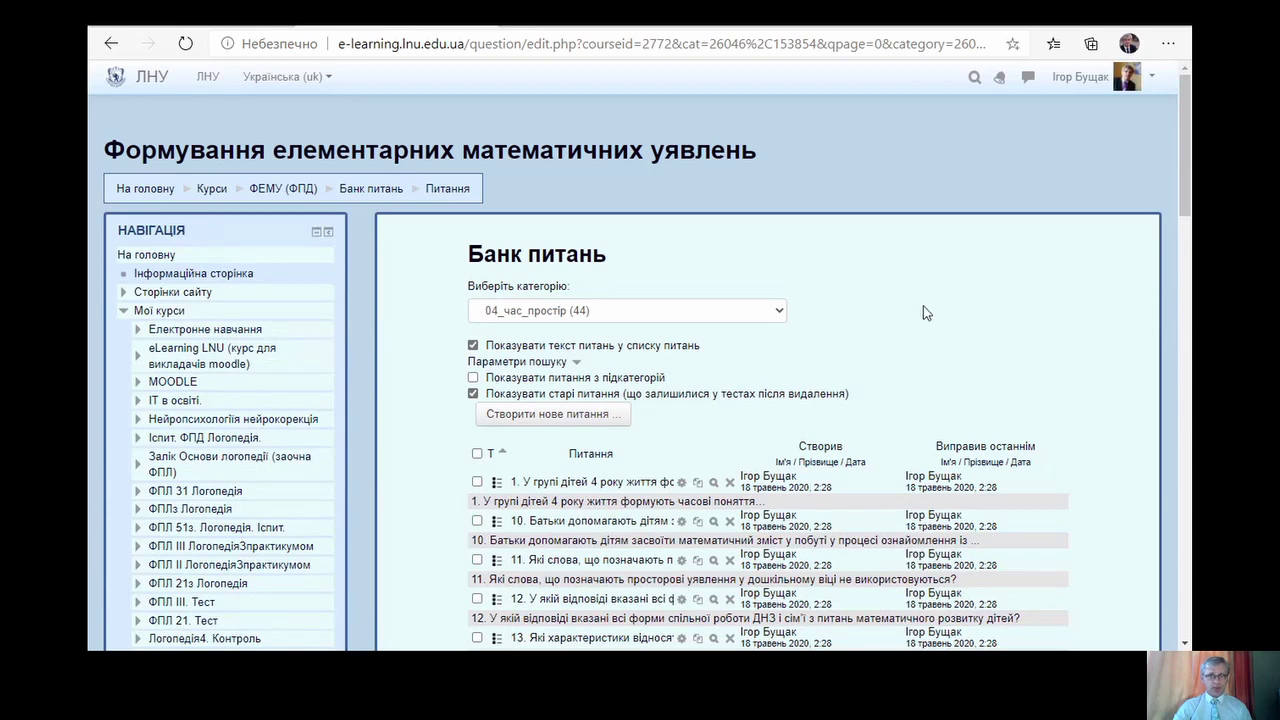
- Return from the question bank to the ФЕМУ (ФПД) course page and turn on course editing
left_click_drag(1185, 197, 1185, 439)
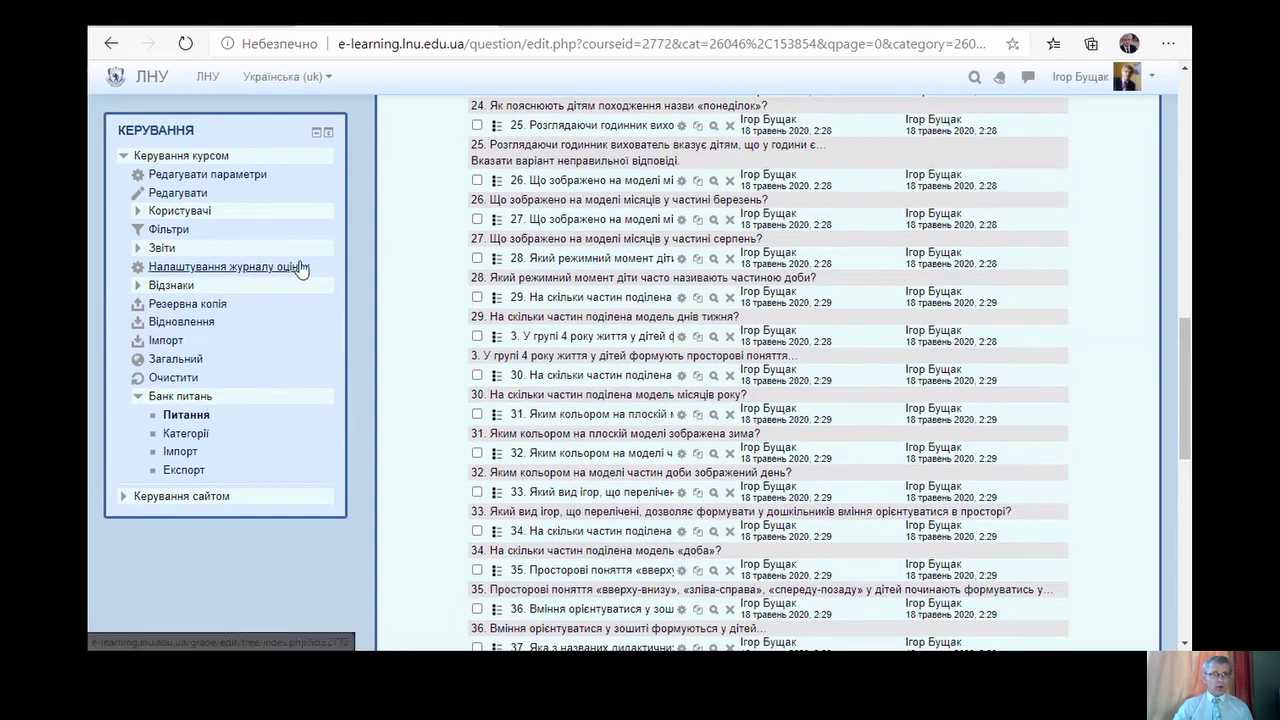
left_click(219, 157)
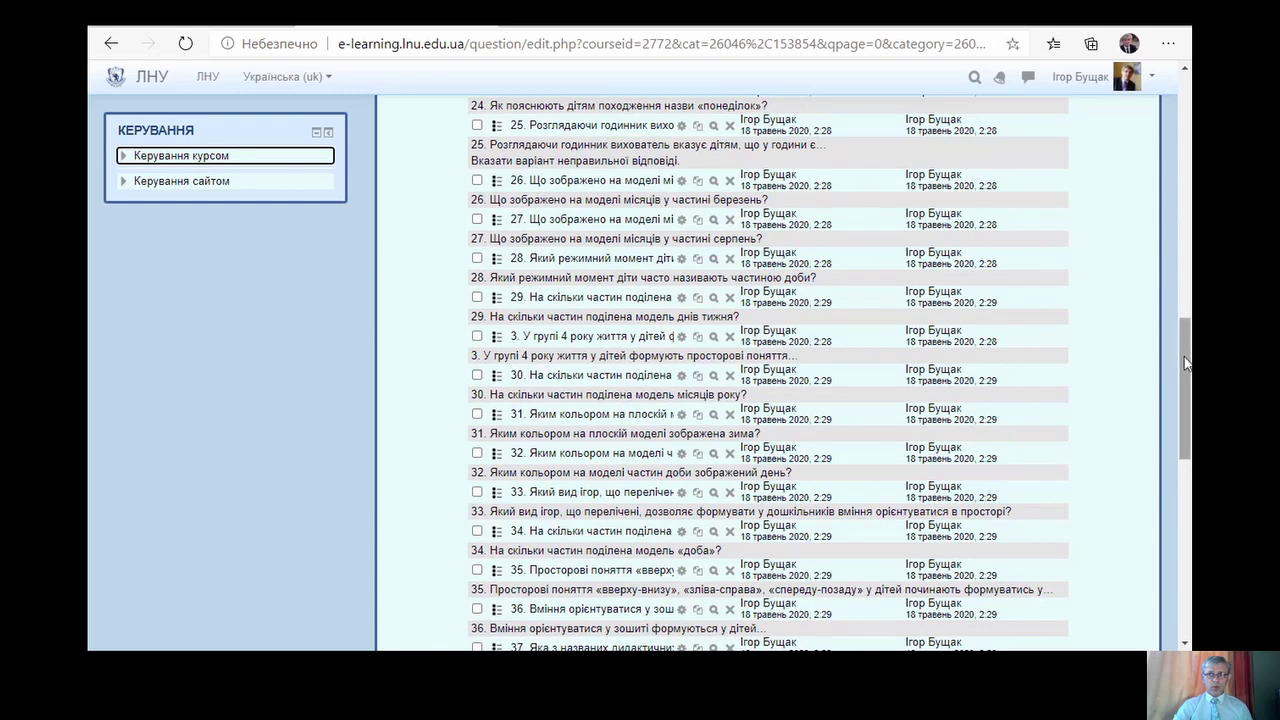
left_click_drag(1186, 362, 1178, 220)
left_click(210, 537)
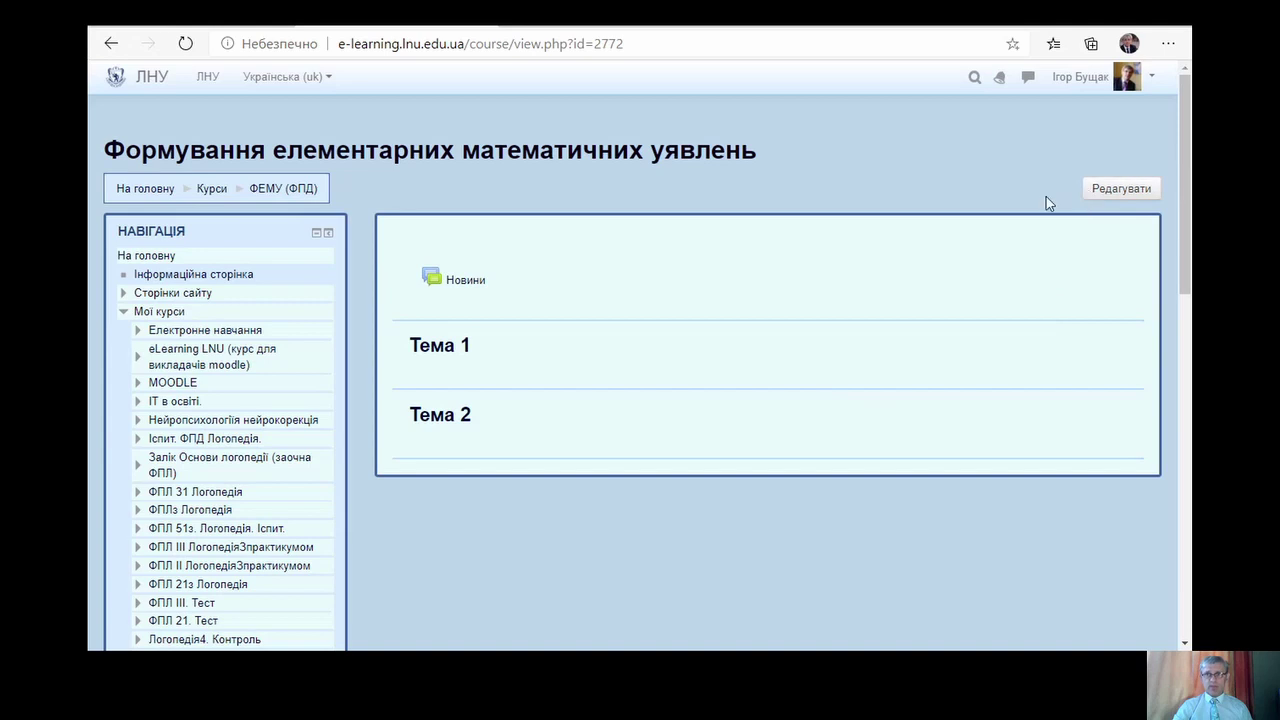
left_click(1108, 190)
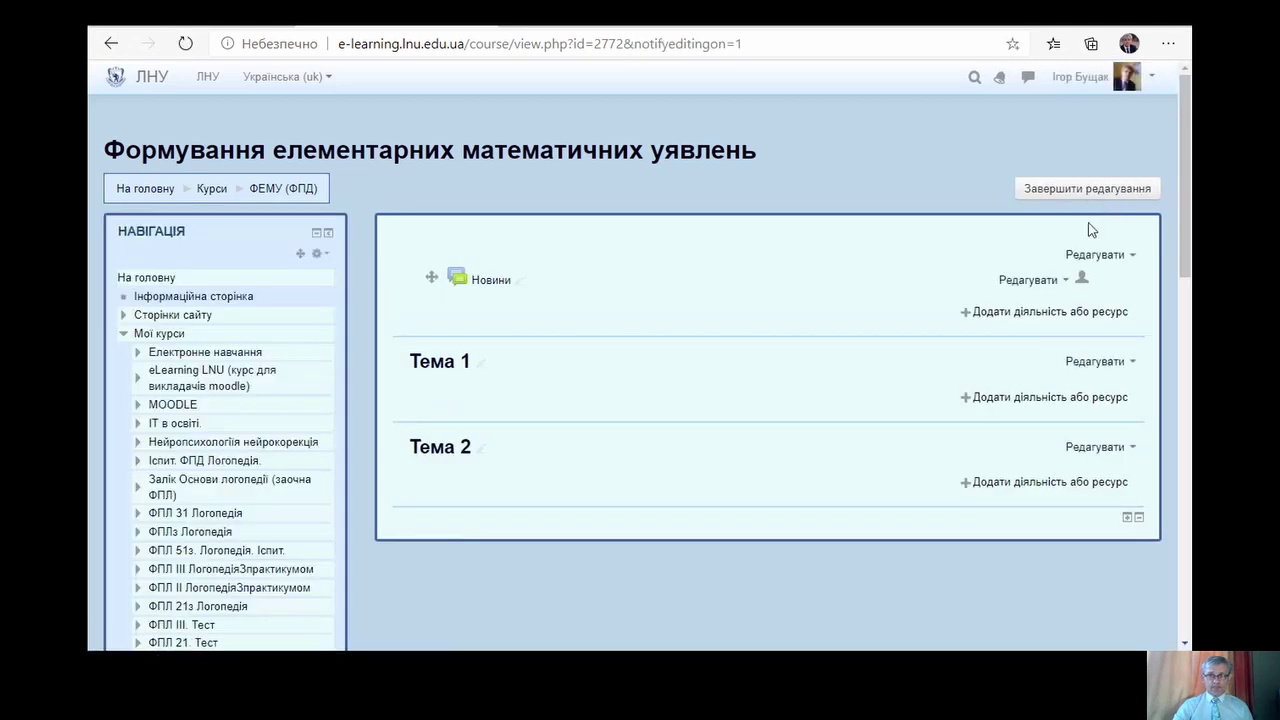
- Add a new Тест activity to the Тема 1 section of the course
scroll(1158, 302, "down", 2)
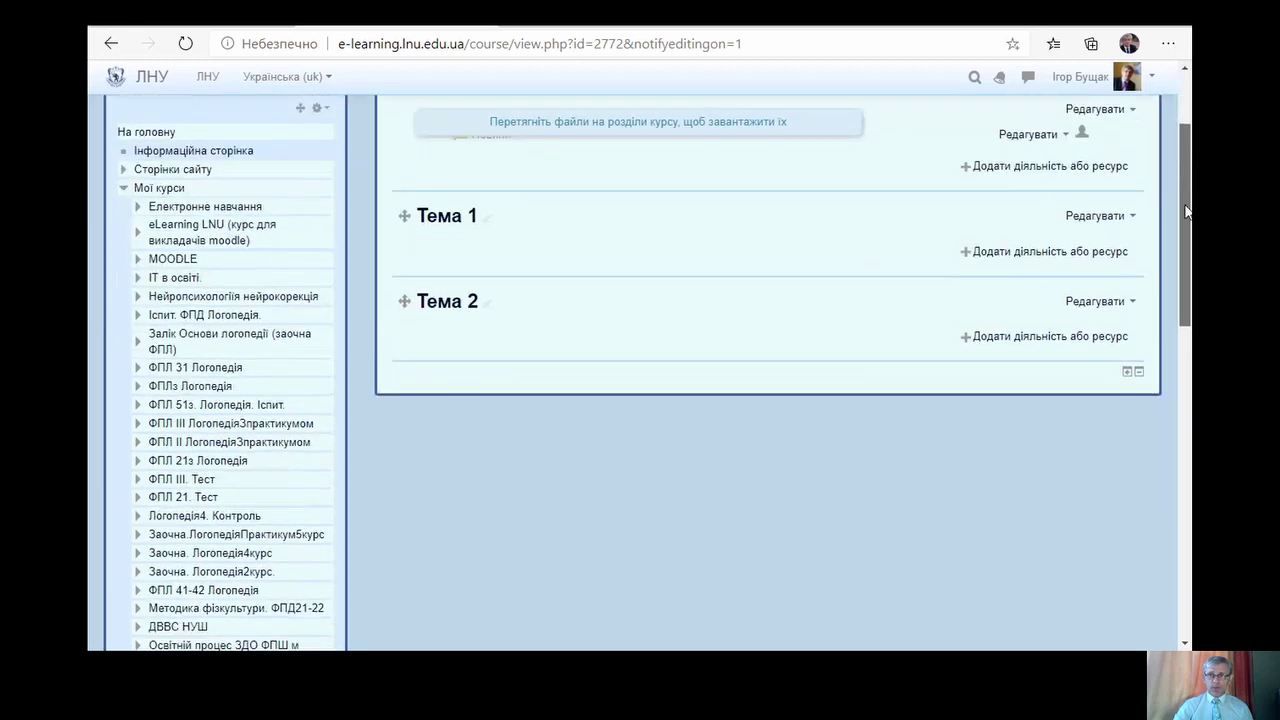
left_click(1003, 252)
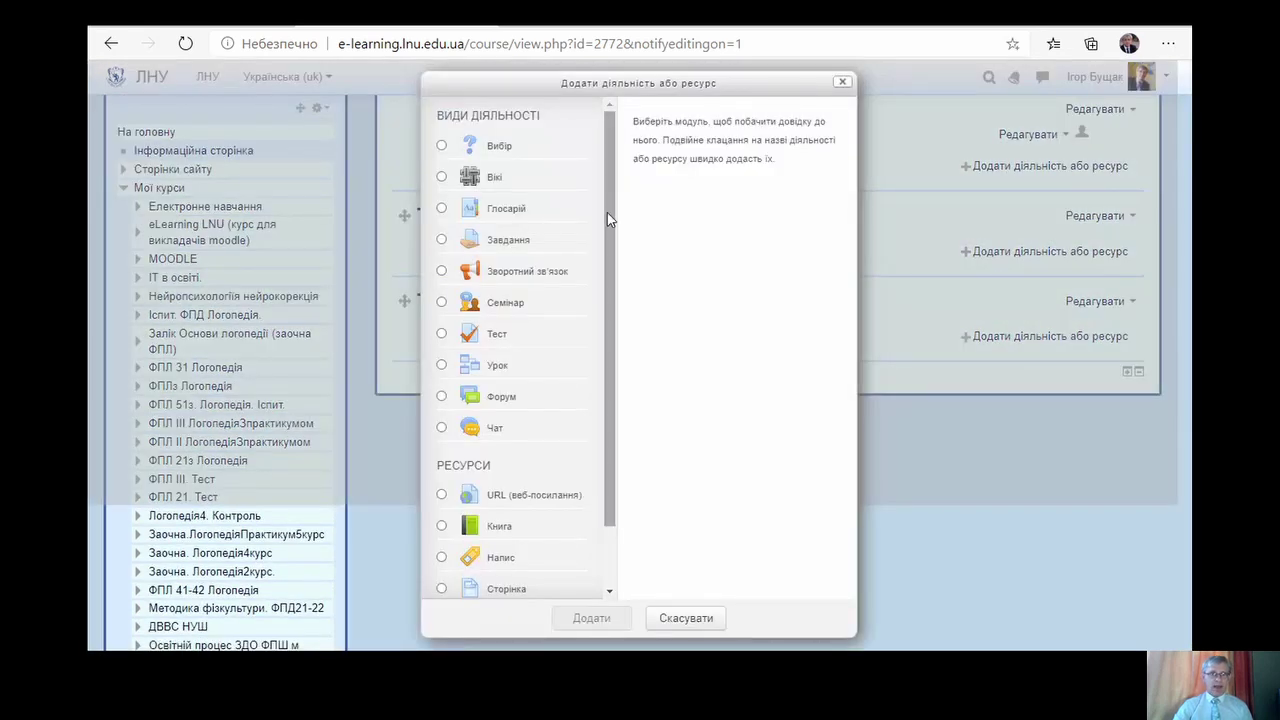
left_click(497, 333)
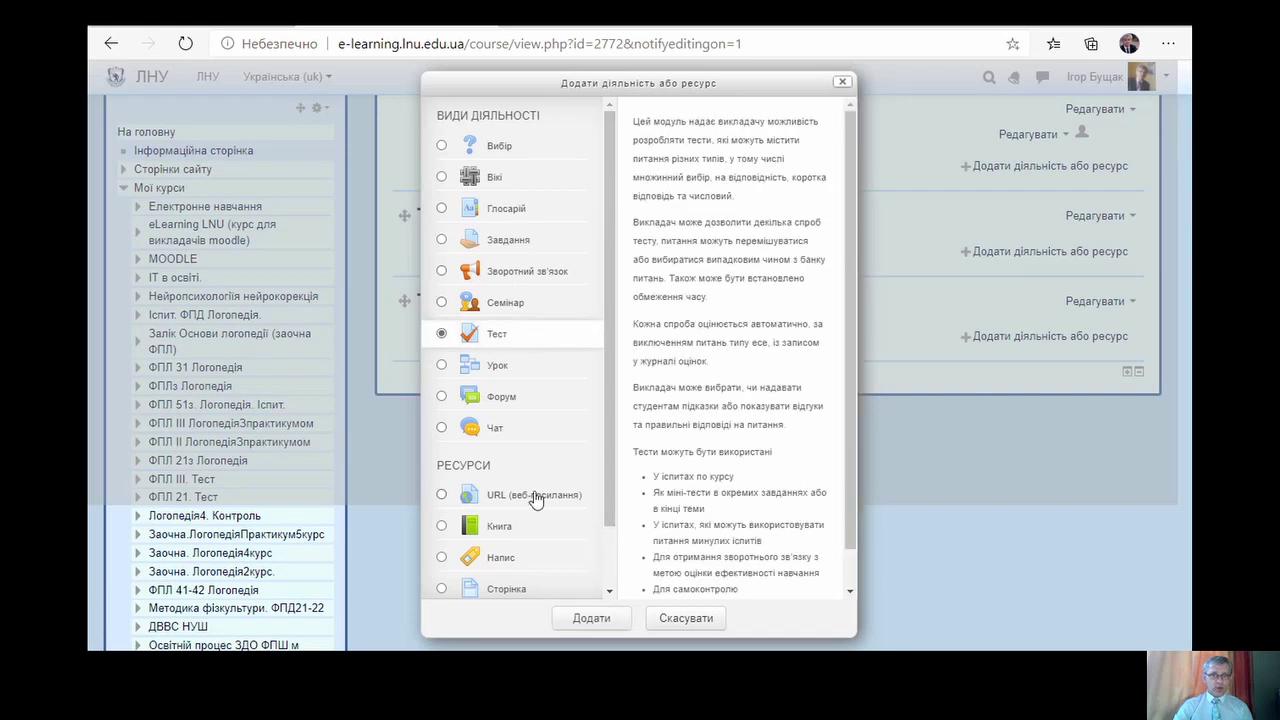
left_click(609, 622)
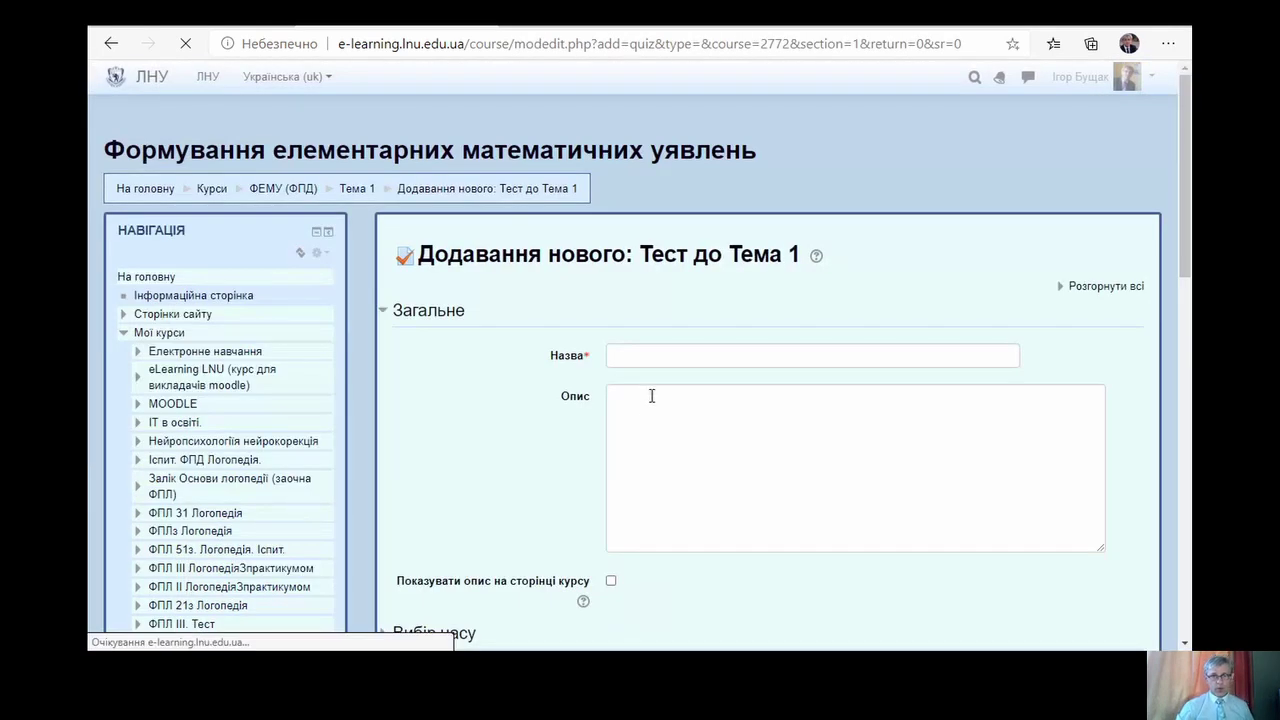
- Name the new quiz Тестові питання and enter проведення іспиту as its description
left_click(653, 356)
type("Тестові питан")
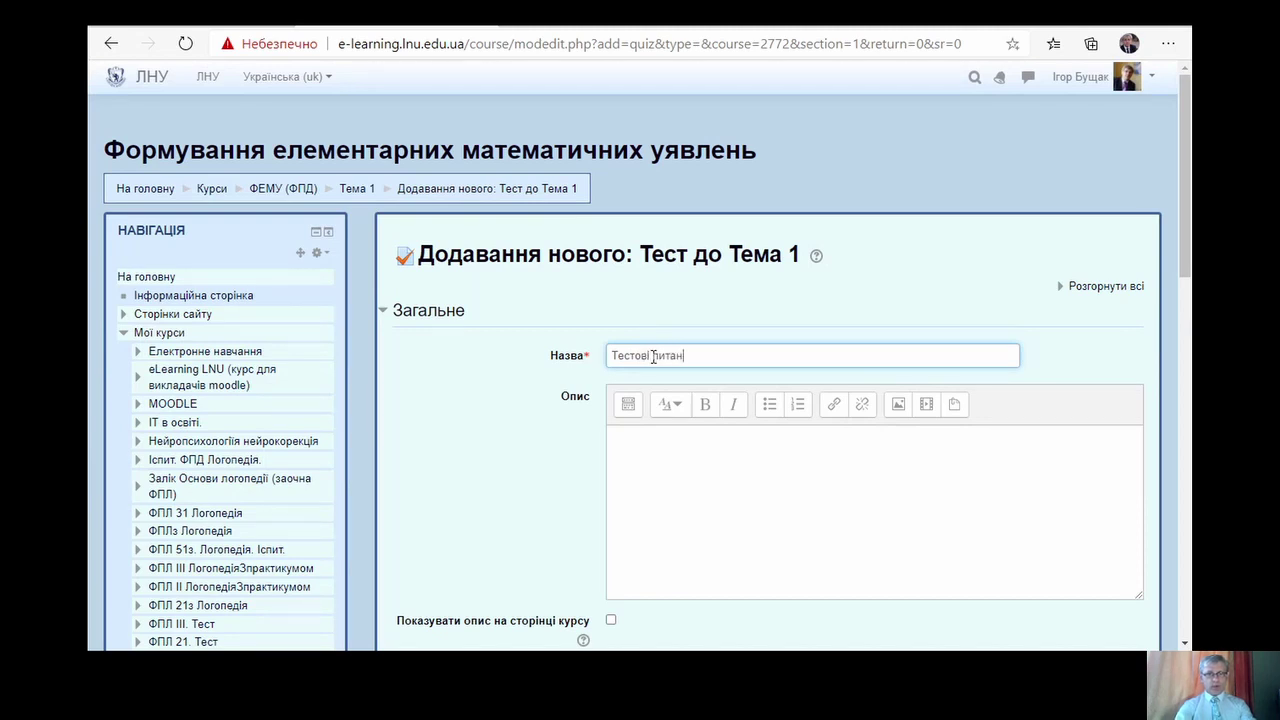
key("Tab")
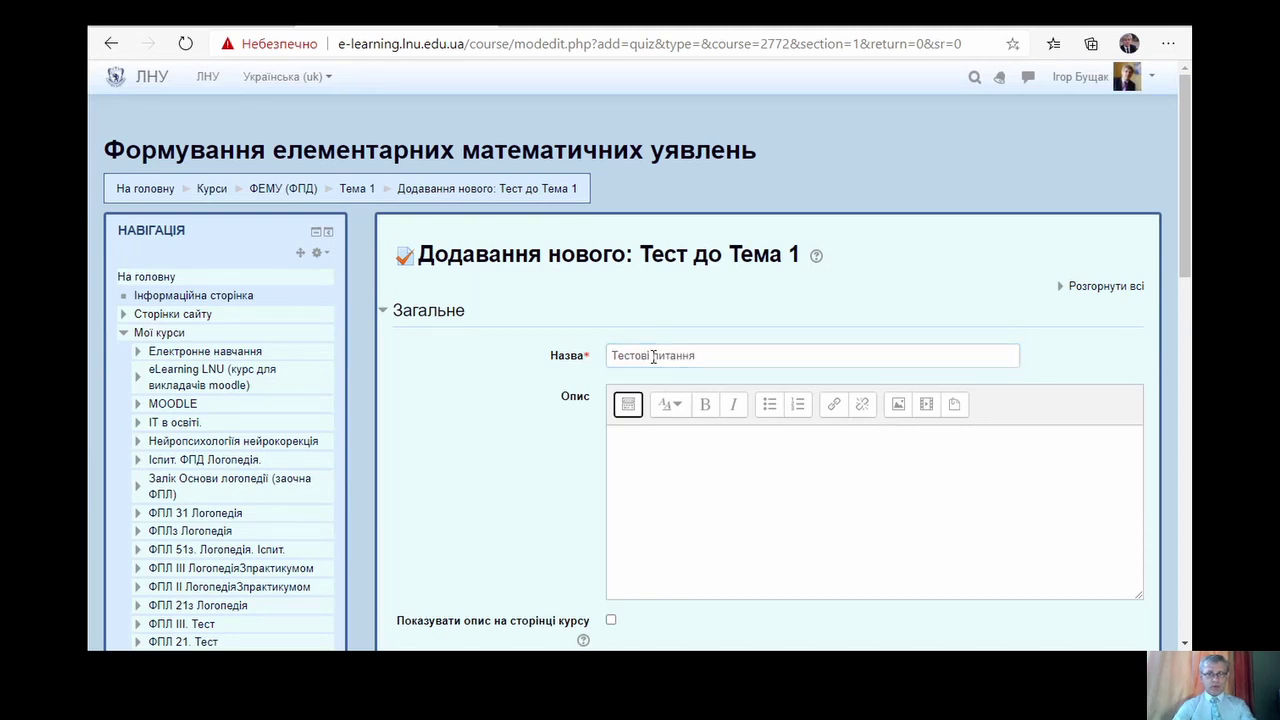
key("Tab")
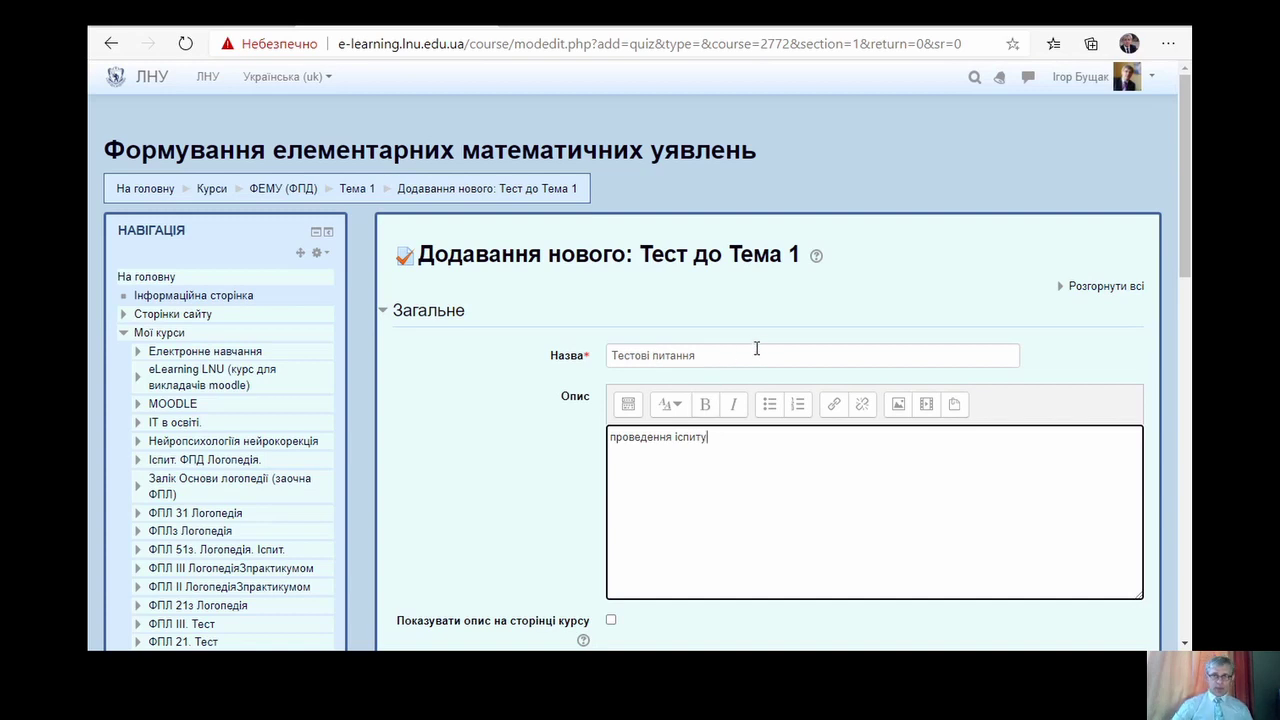
- Enable the quiz opening time in the timing settings and set it to 9 червень 2020, 08:30
scroll(1186, 155, "down", 1)
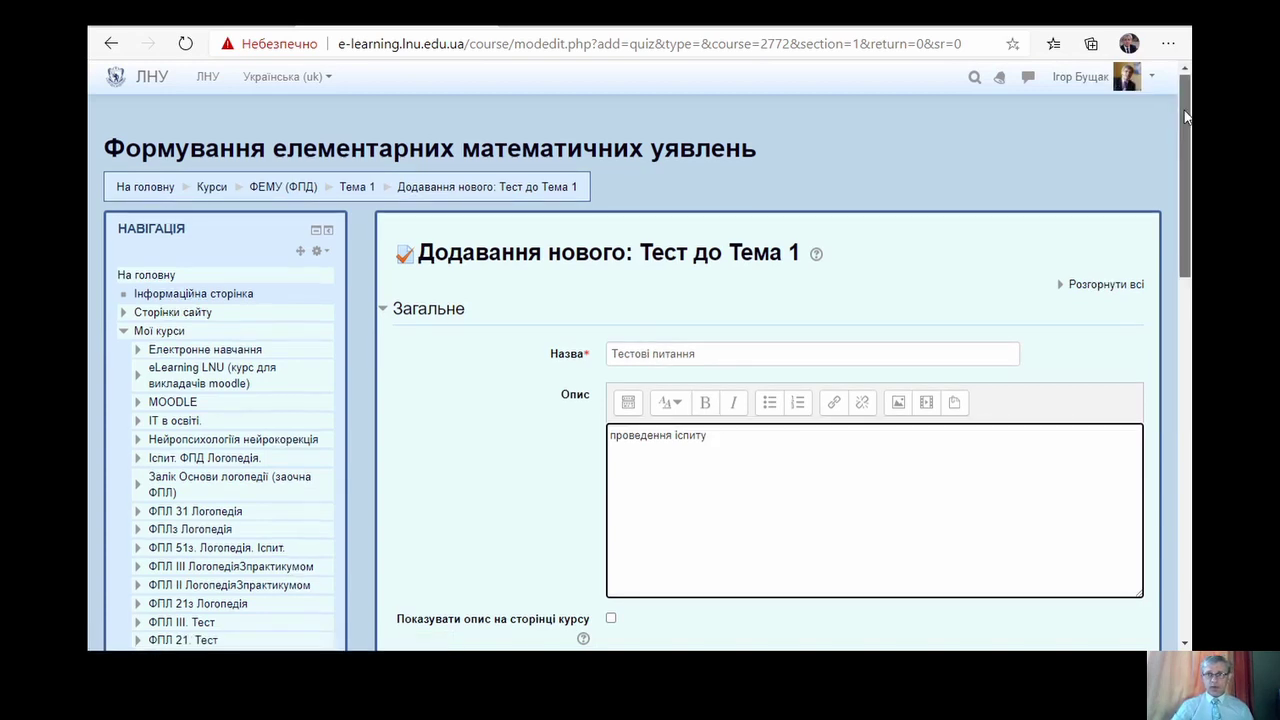
mouse_move(1186, 155)
left_mouse_down()
mouse_move(1186, 198)
mouse_move(1186, 177)
left_mouse_up()
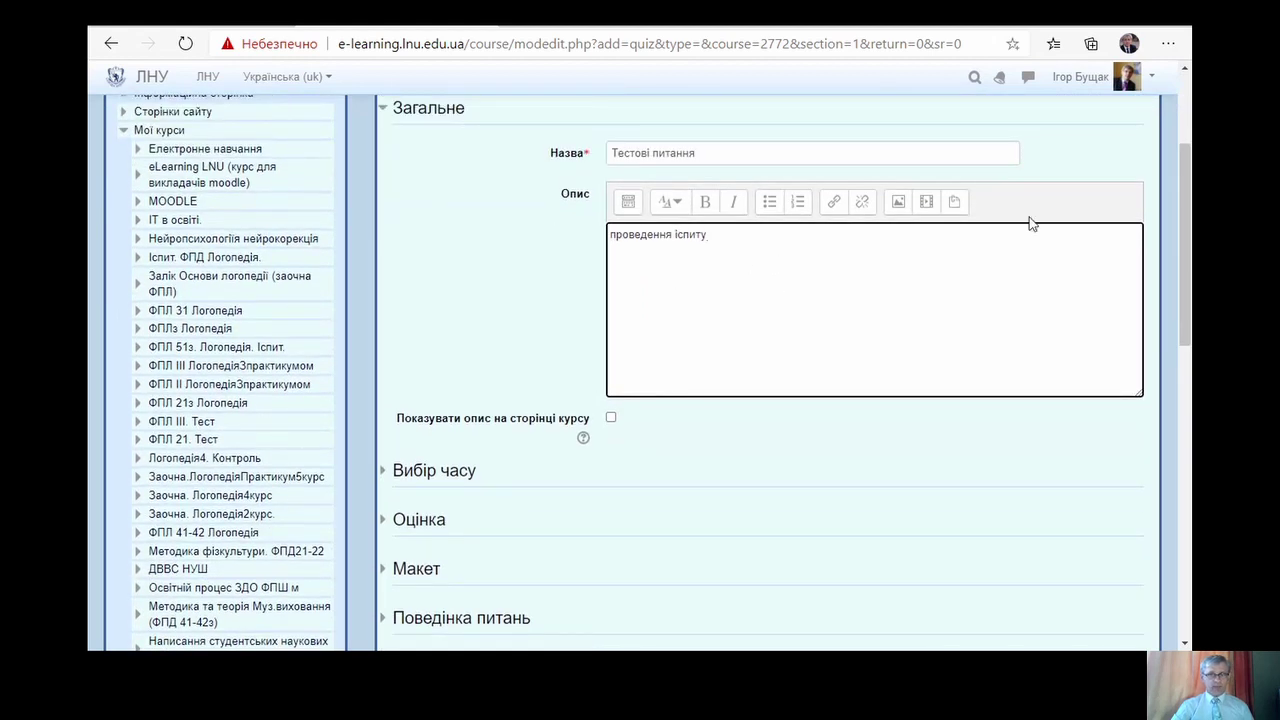
scroll(700, 300, "down", 1)
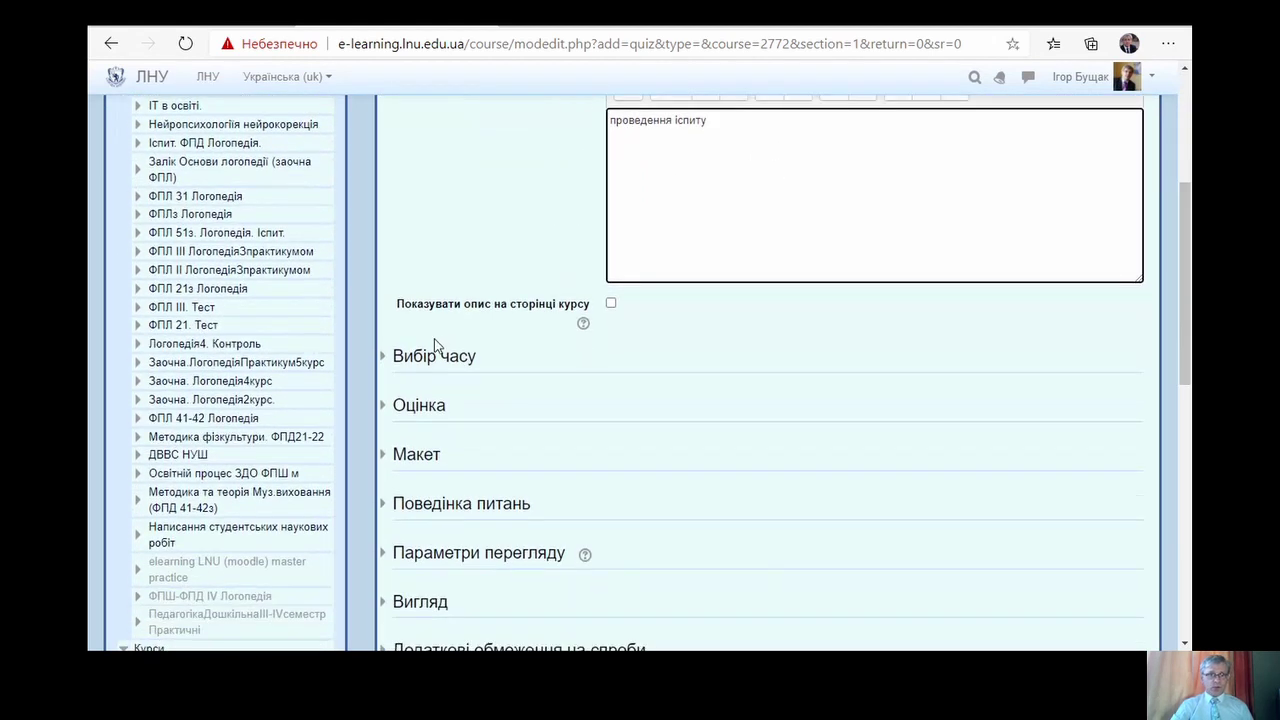
left_click(435, 356)
left_click_drag(1186, 217, 1184, 254)
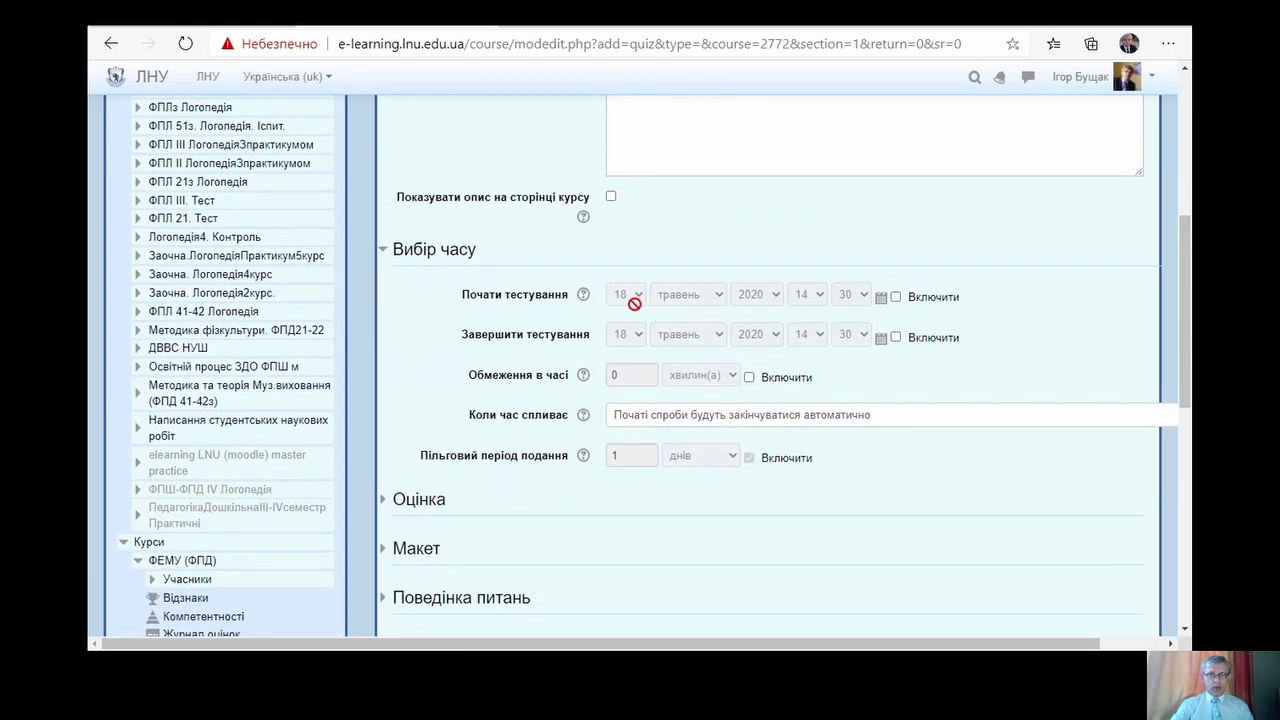
left_click(896, 298)
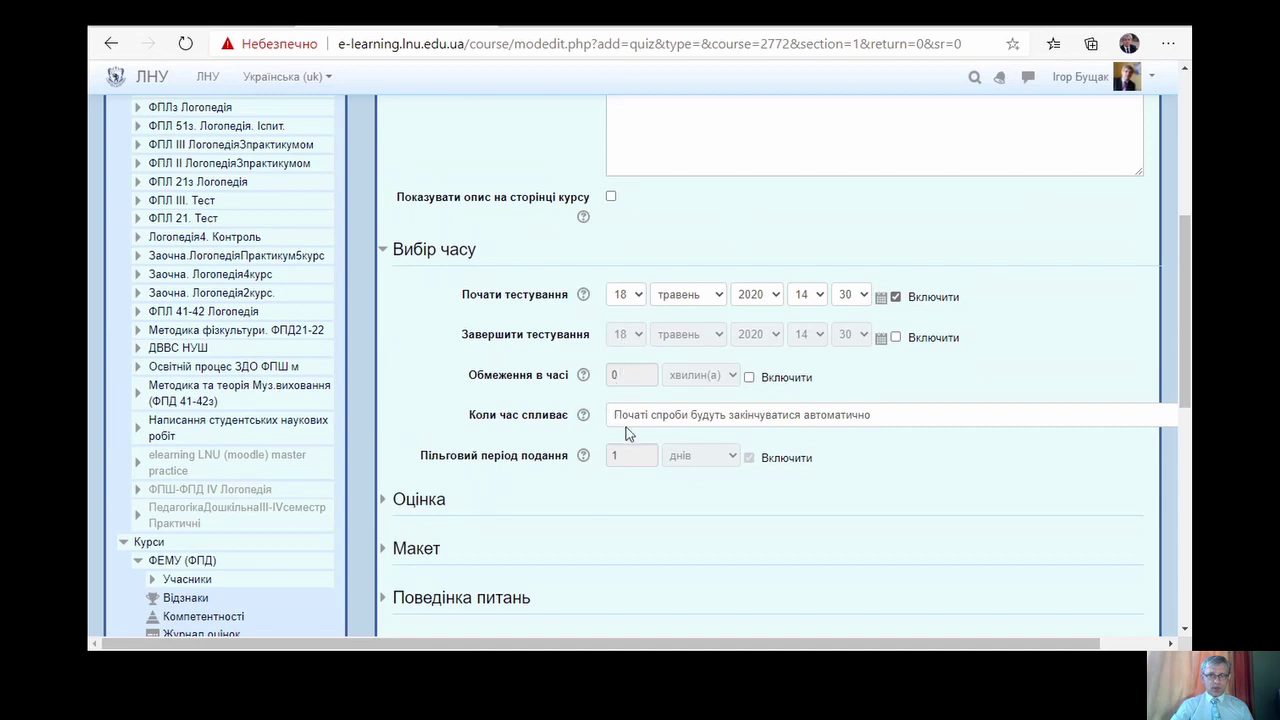
key("9")
key("Tab")
key("Down")
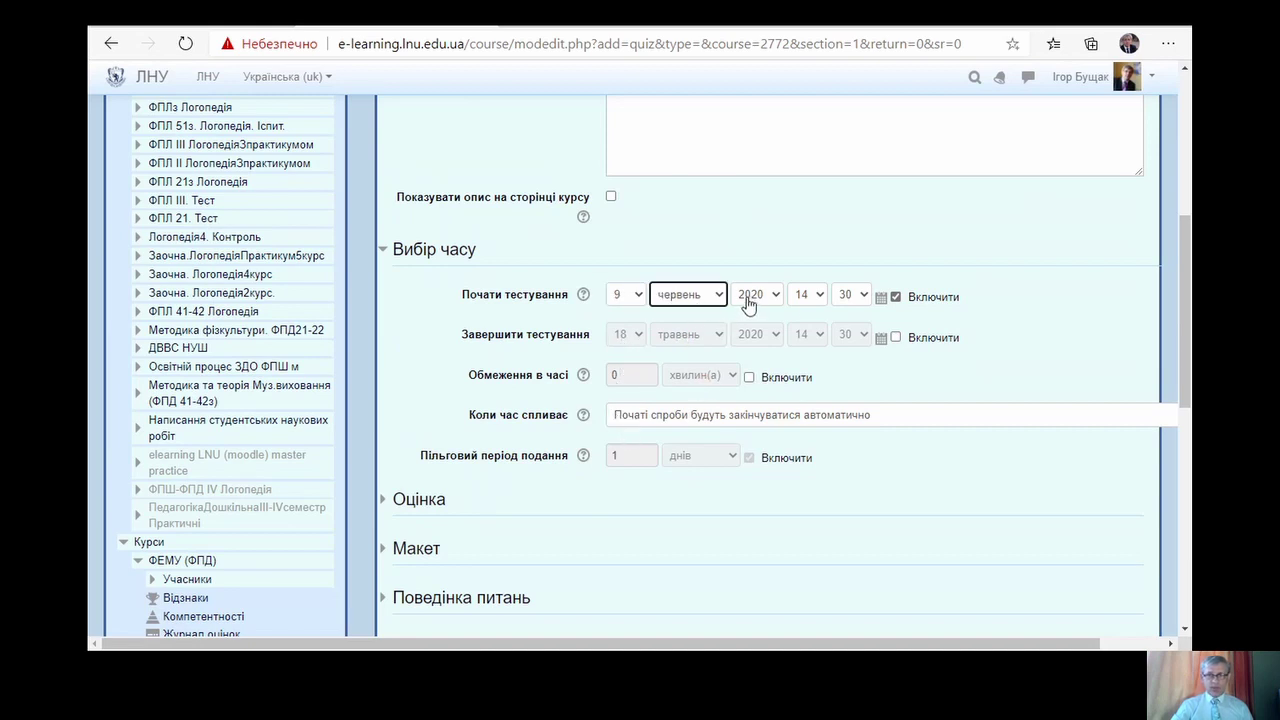
left_click(823, 354)
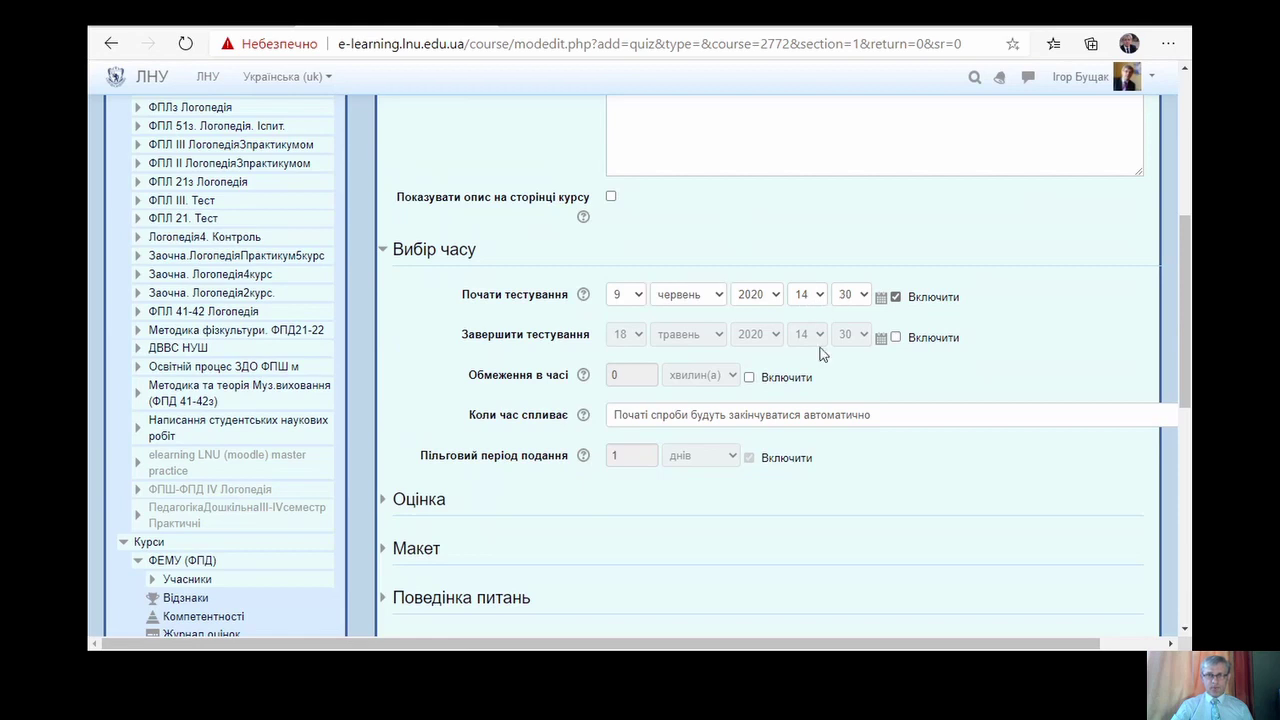
left_click(806, 431)
- Enable the quiz closing time and set it to 14 червень 2020, 18:00
left_click(895, 338)
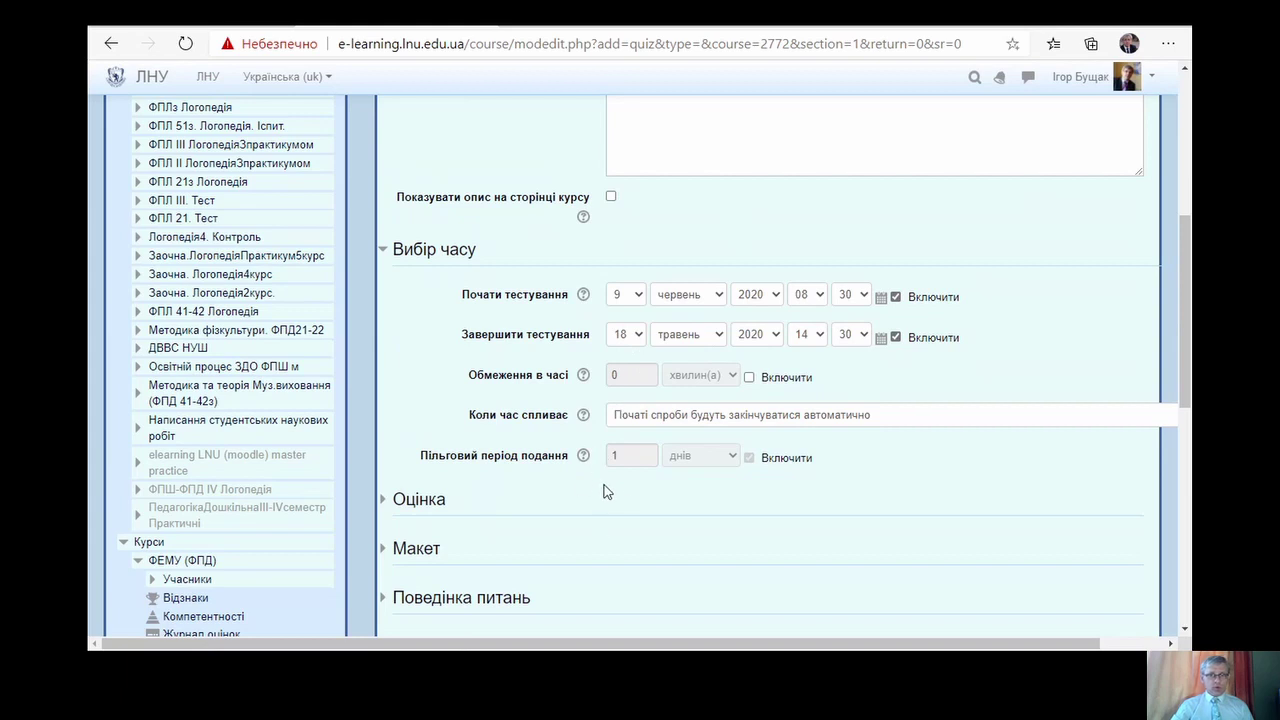
left_click(629, 548)
key("Down")
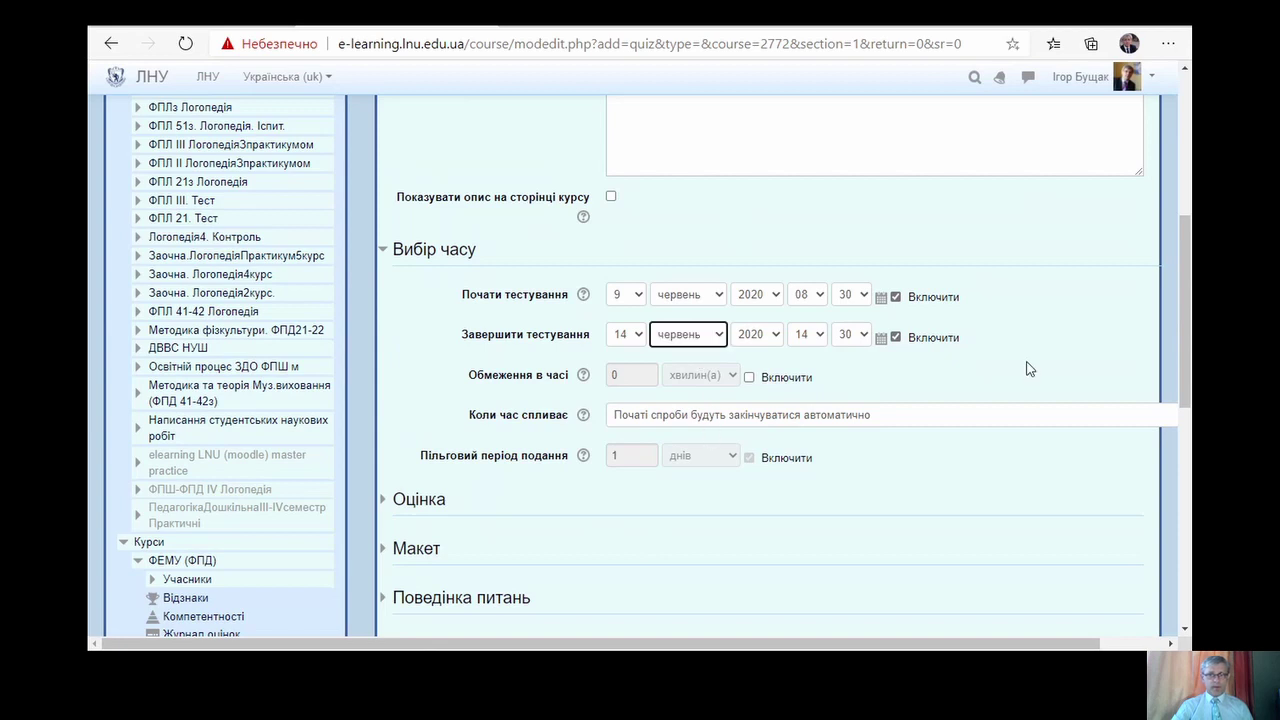
key("Down")
key("Down")
key("Down")
key("Down")
left_click(861, 354)
left_click(856, 358)
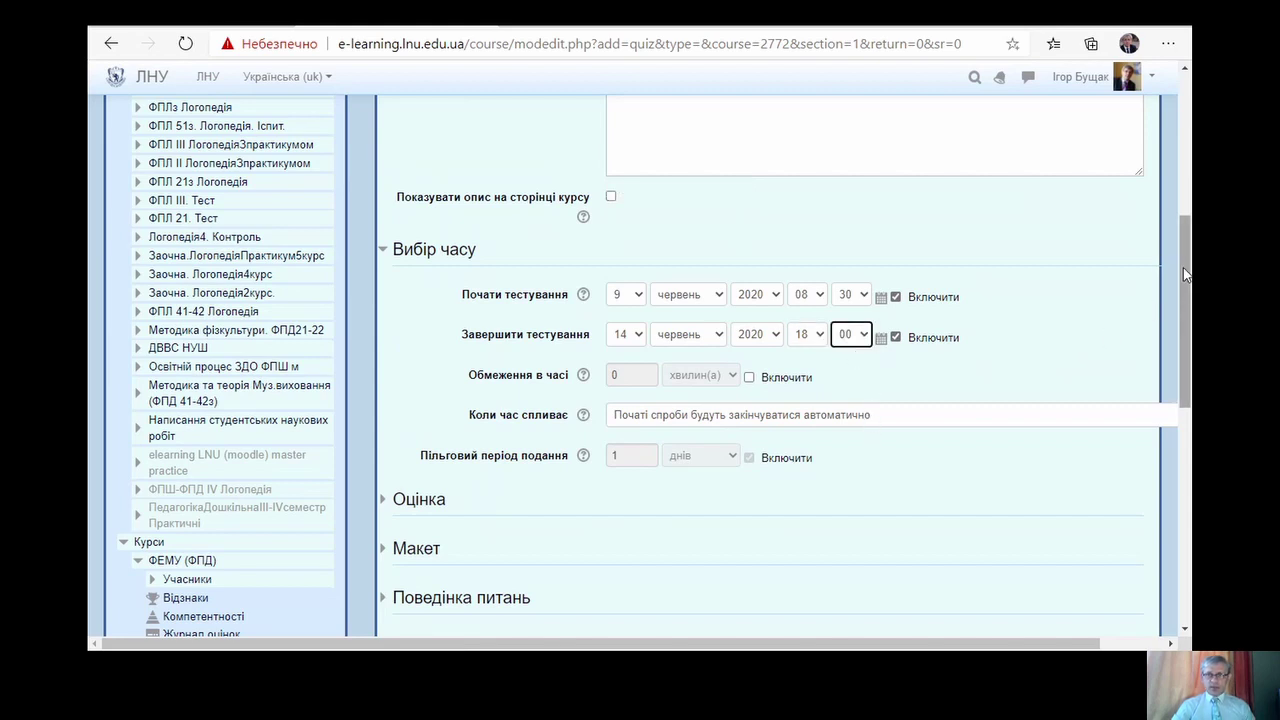
- Enable the quiz time limit and set it to 30 minutes
left_click_drag(1183, 268, 1187, 295)
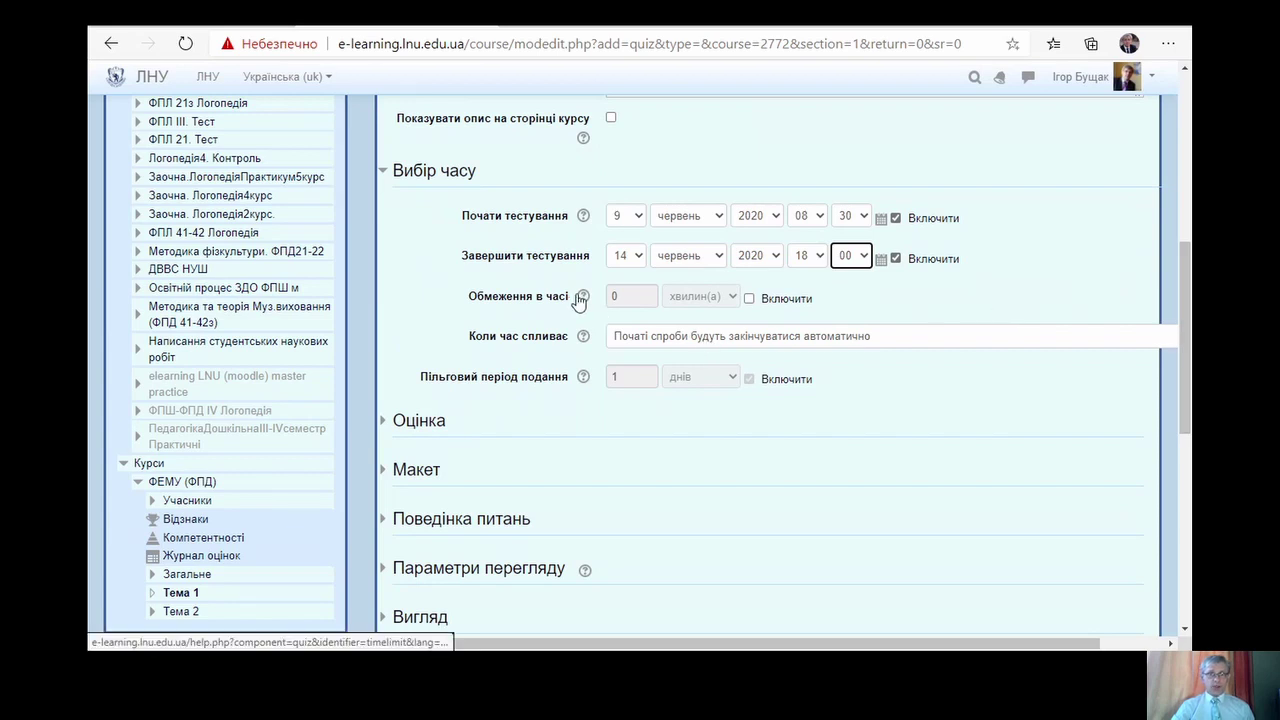
left_click(751, 299)
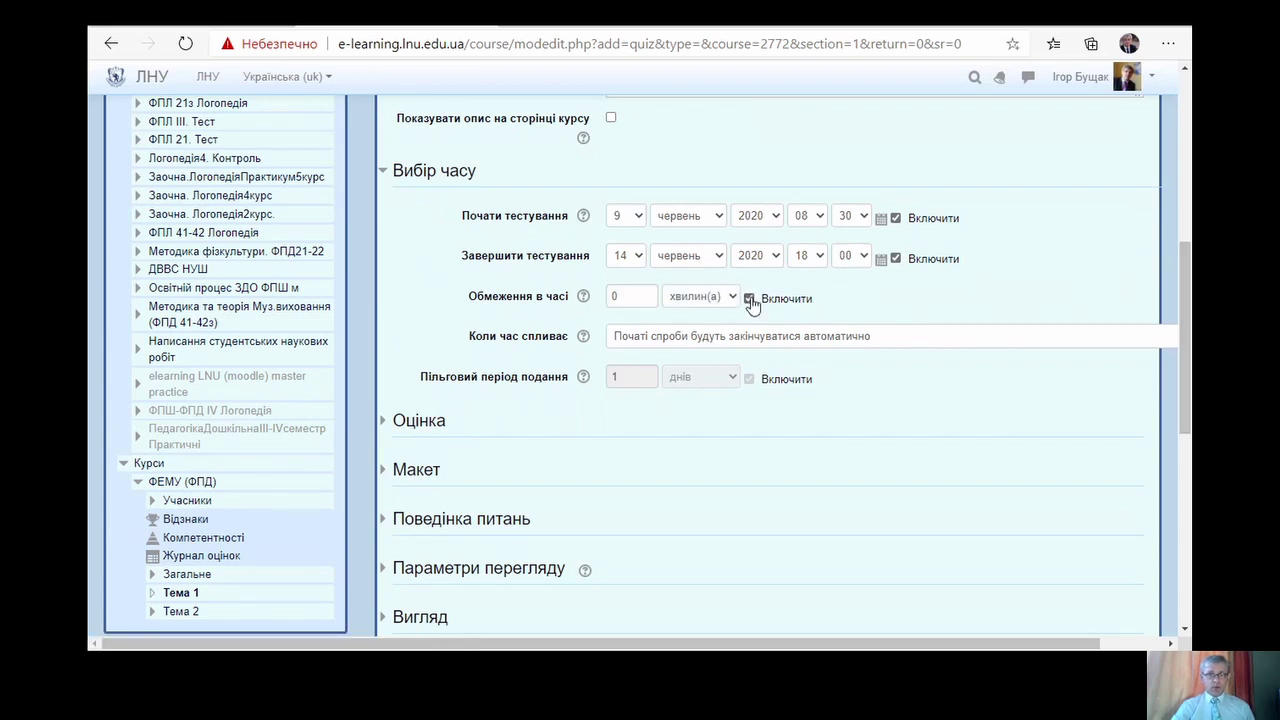
double_click(650, 302)
type("30")
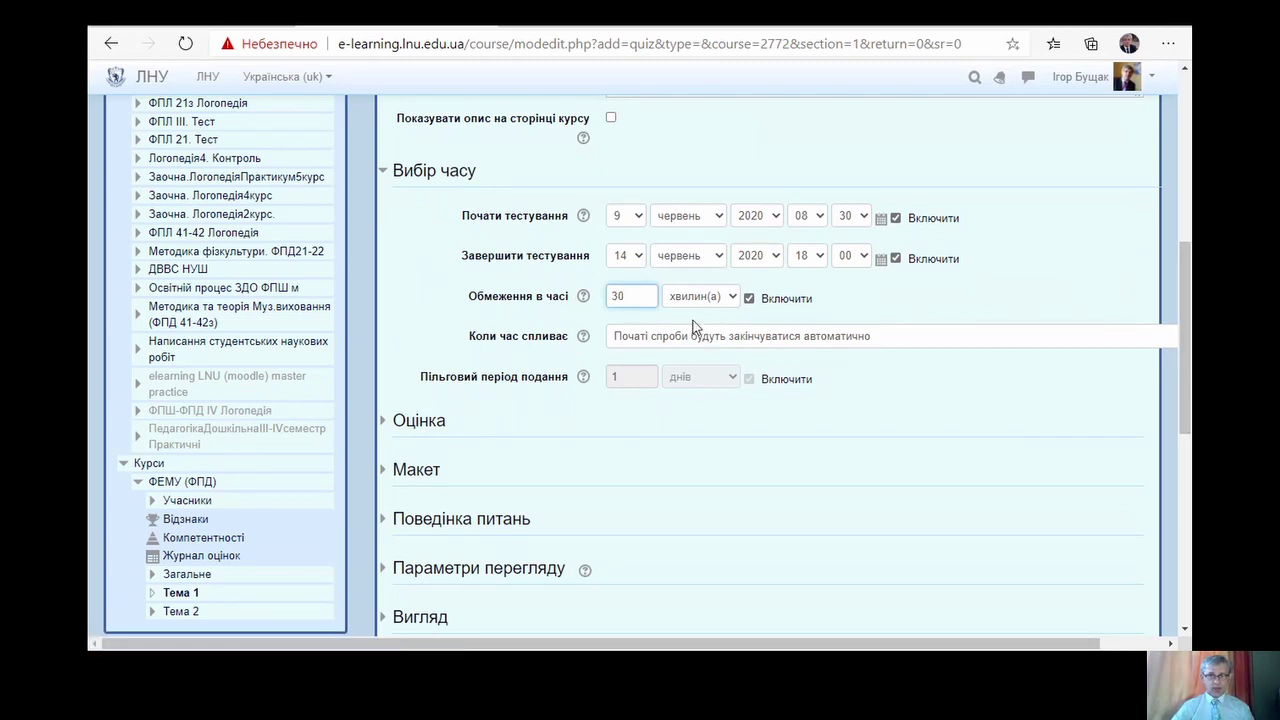
- Limit the allowed attempts to 1 in the quiz's grade settings (Оцінка)
scroll(1173, 288, "down", 1)
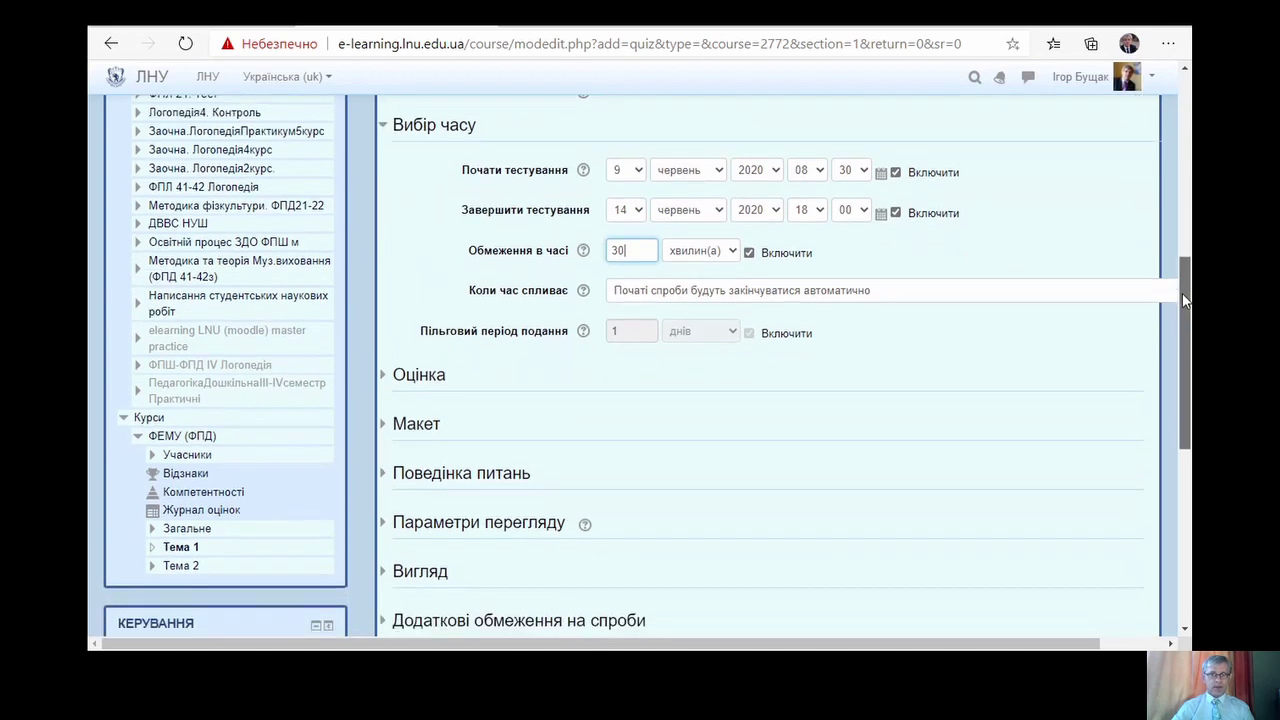
left_click(412, 368)
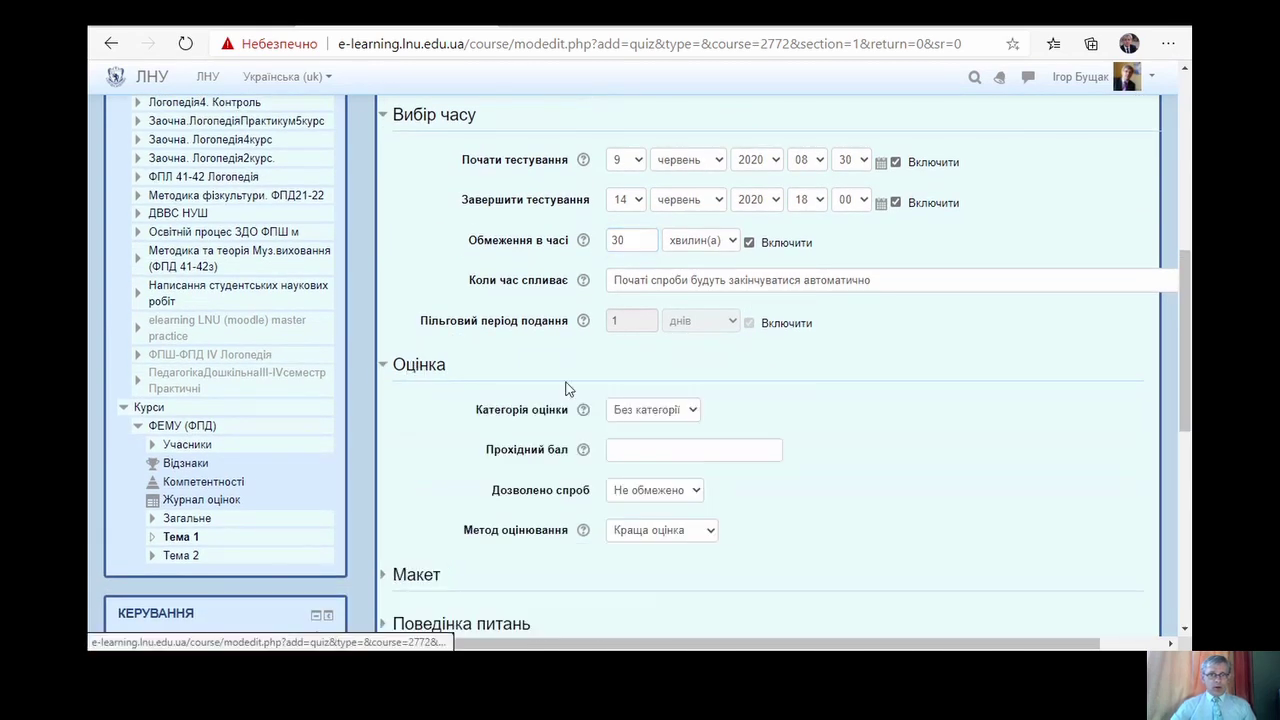
left_click(432, 366)
left_click(432, 366)
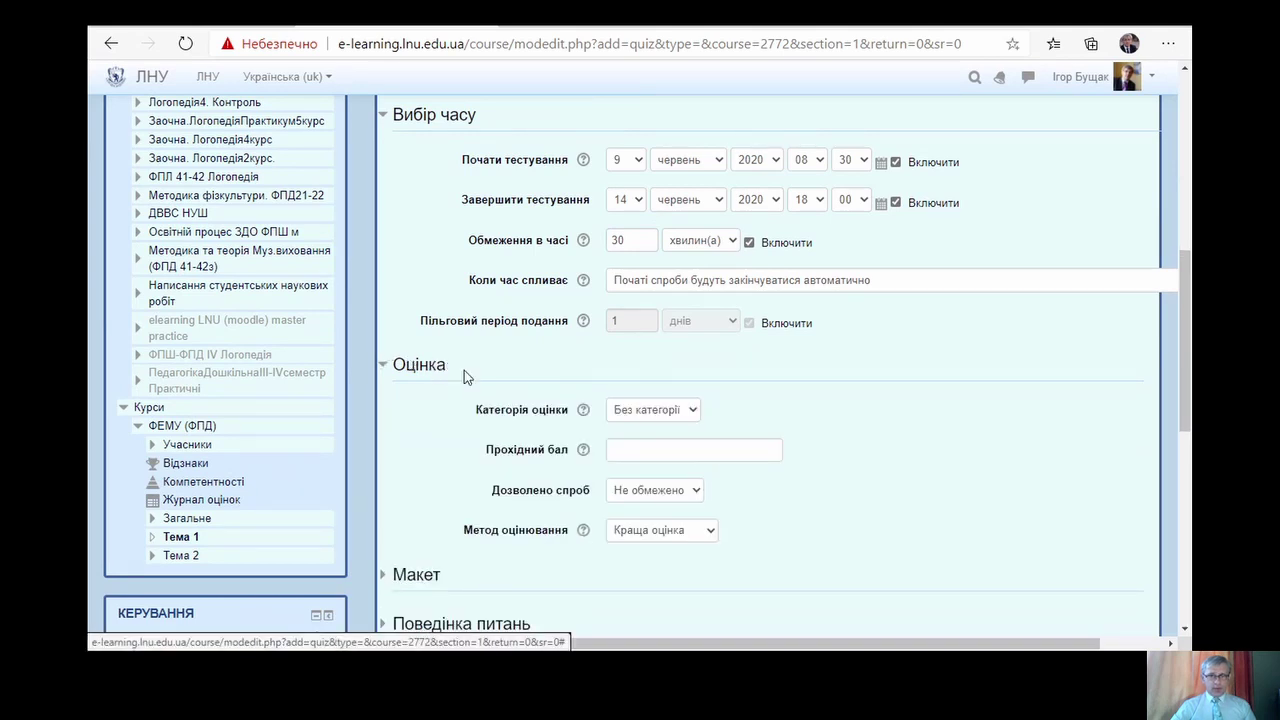
left_click_drag(1187, 296, 1187, 356)
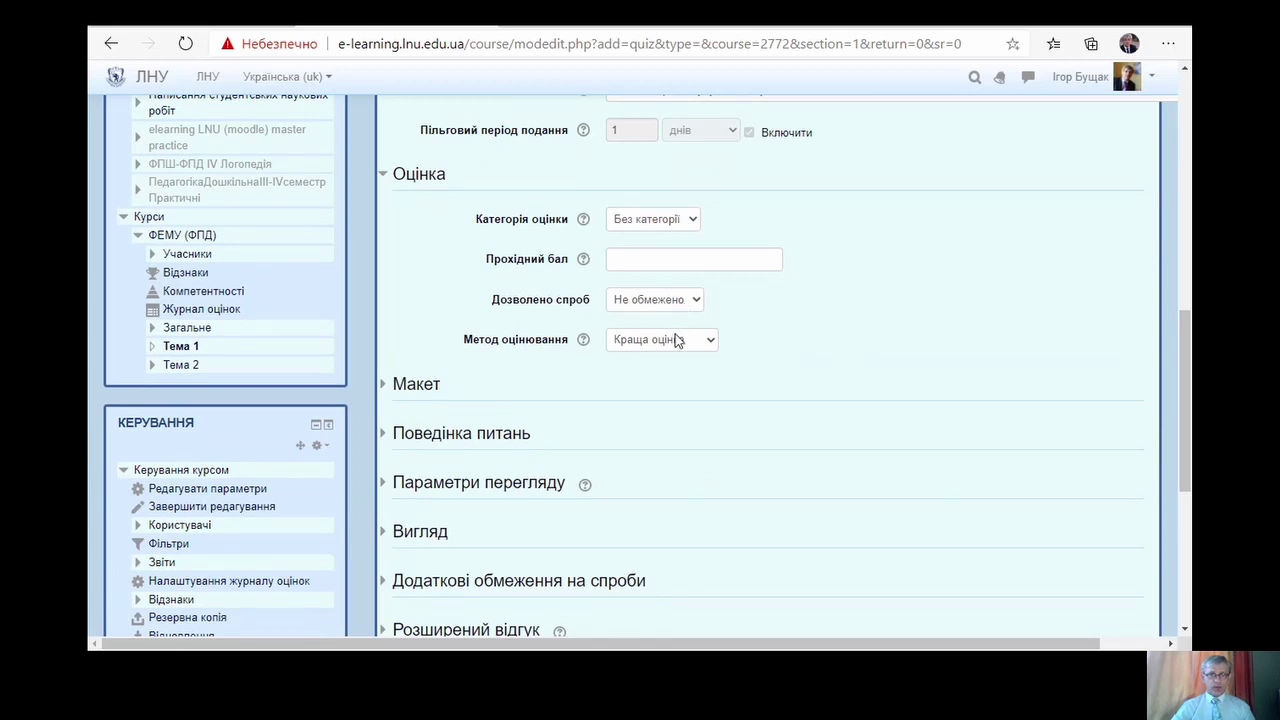
left_click(676, 340)
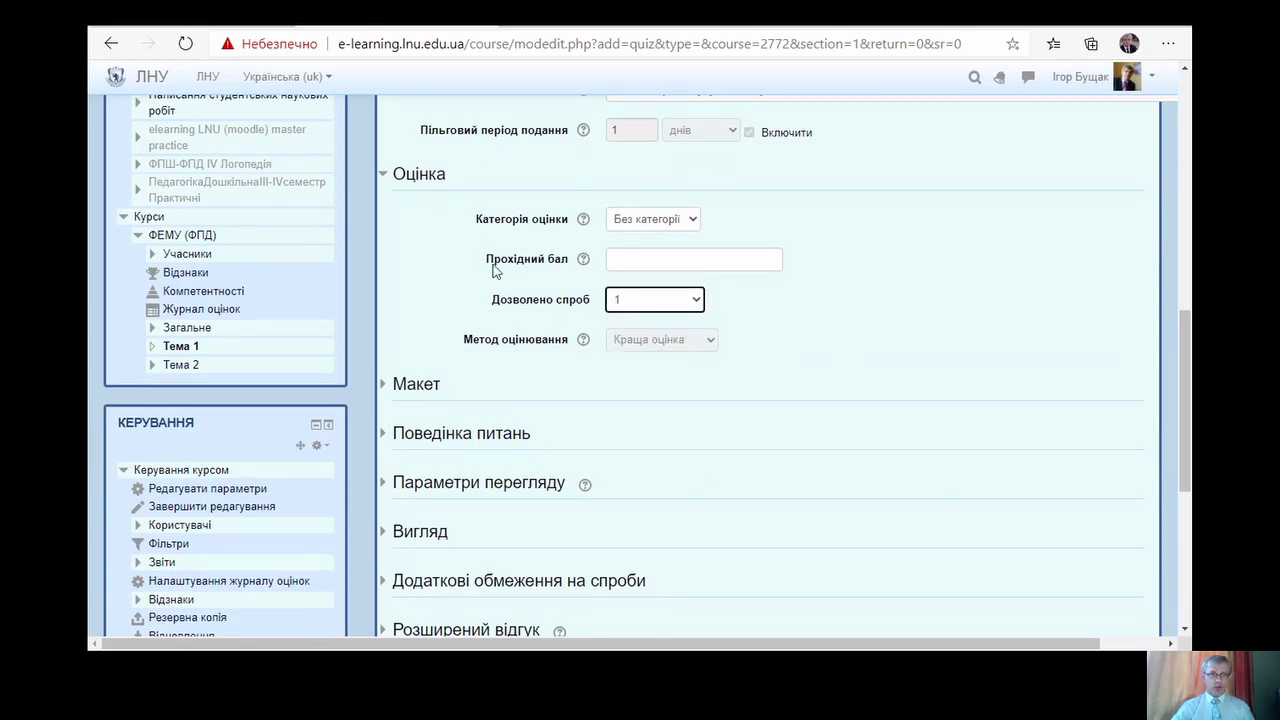
- Set the quiz layout (Макет) to start a new page every 10 questions
left_click(443, 385)
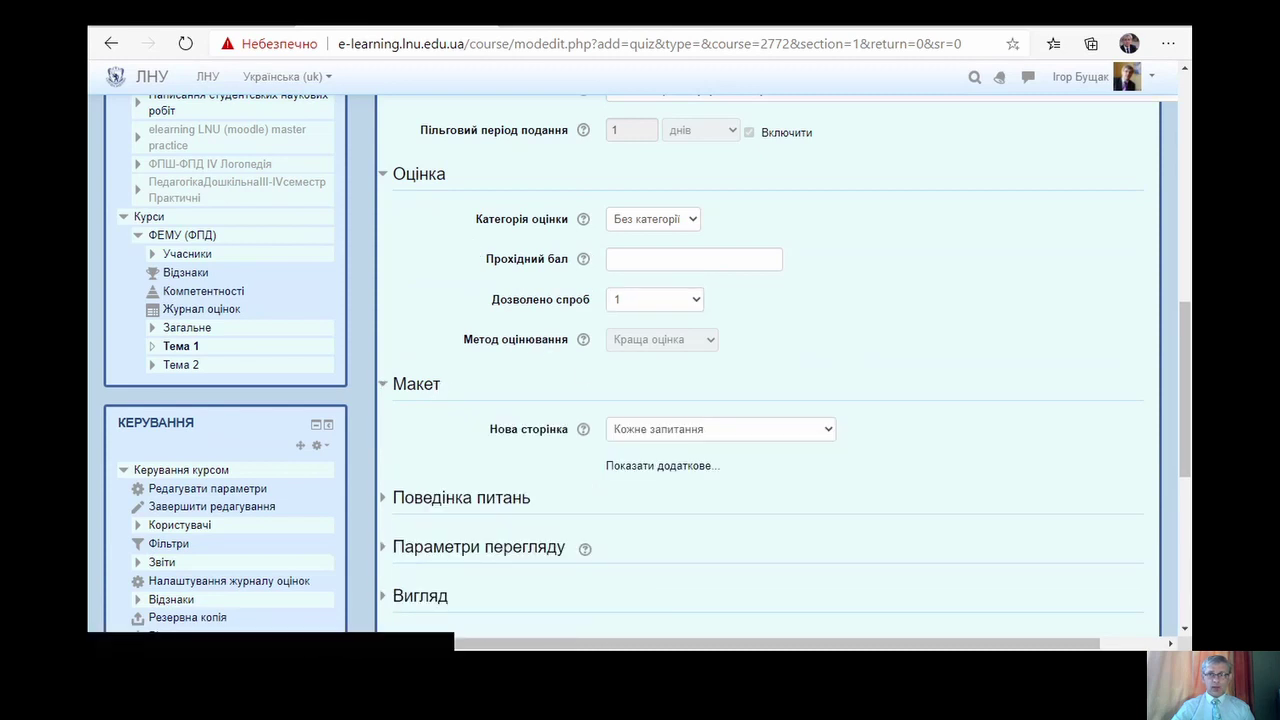
scroll(1184, 309, "down", 3)
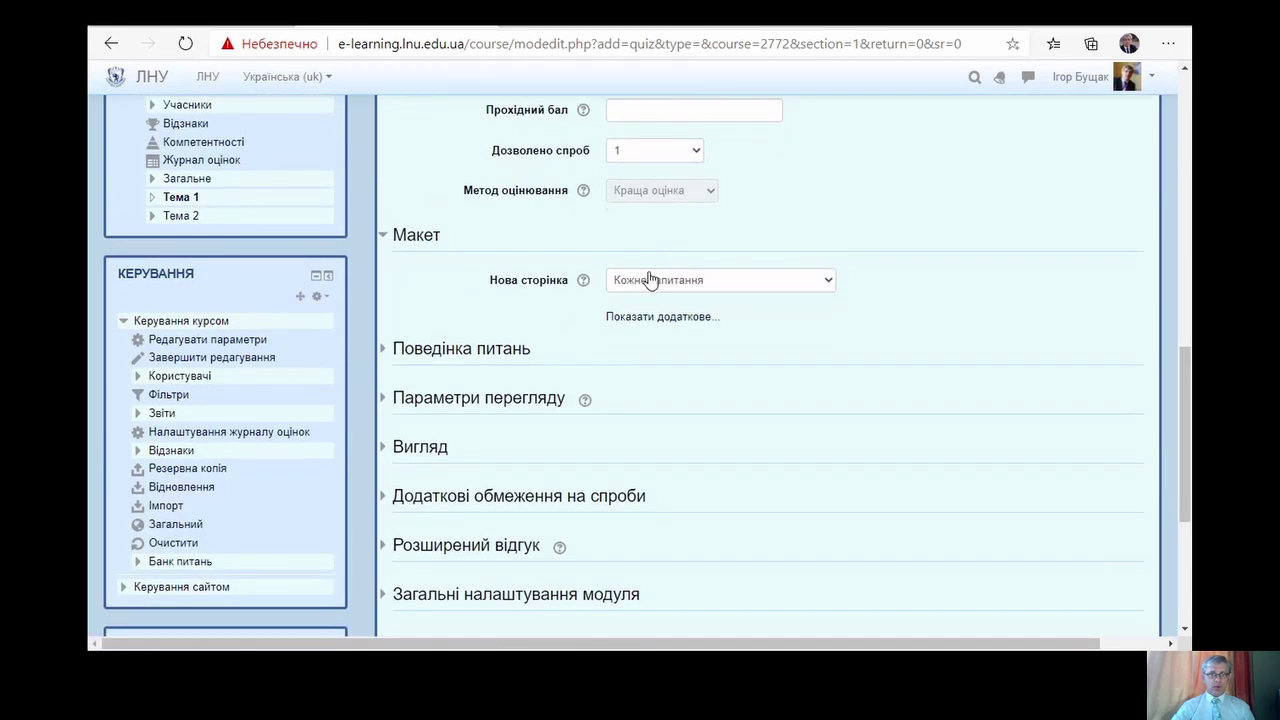
left_click(700, 448)
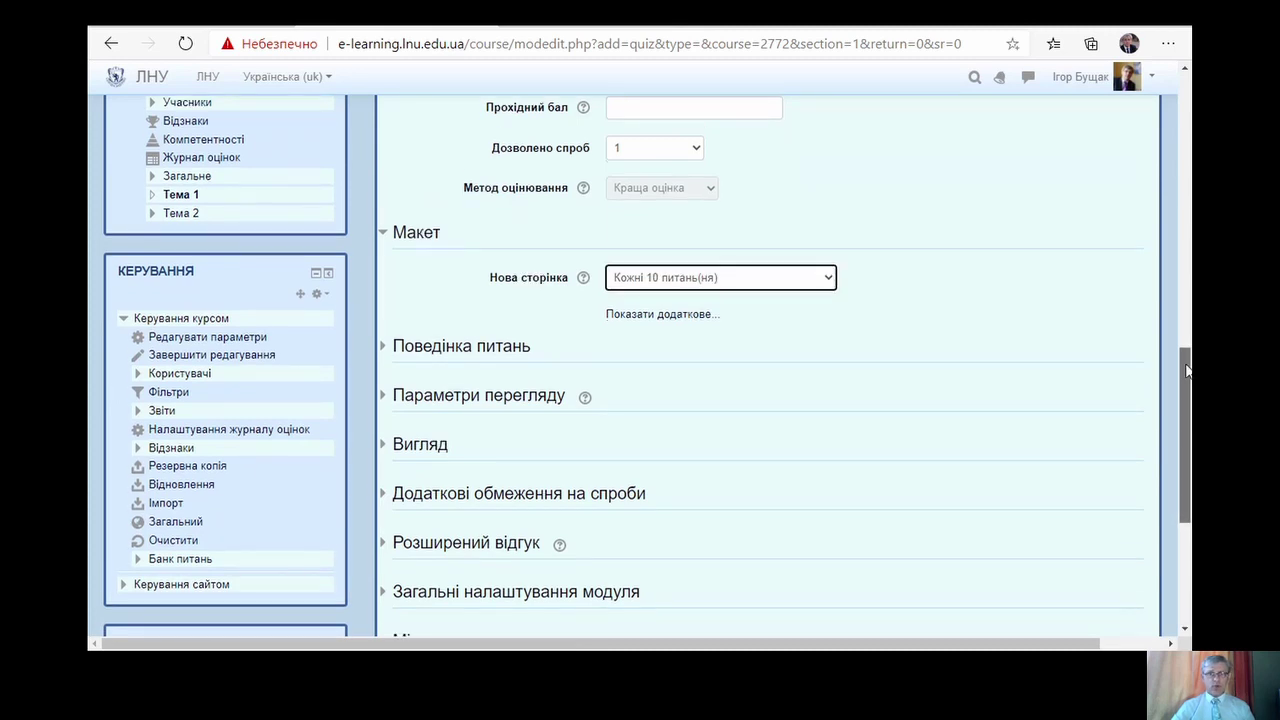
- In the question behaviour settings, choose Після відправлення всього тесту for when results are received
scroll(1187, 368, "down", 1)
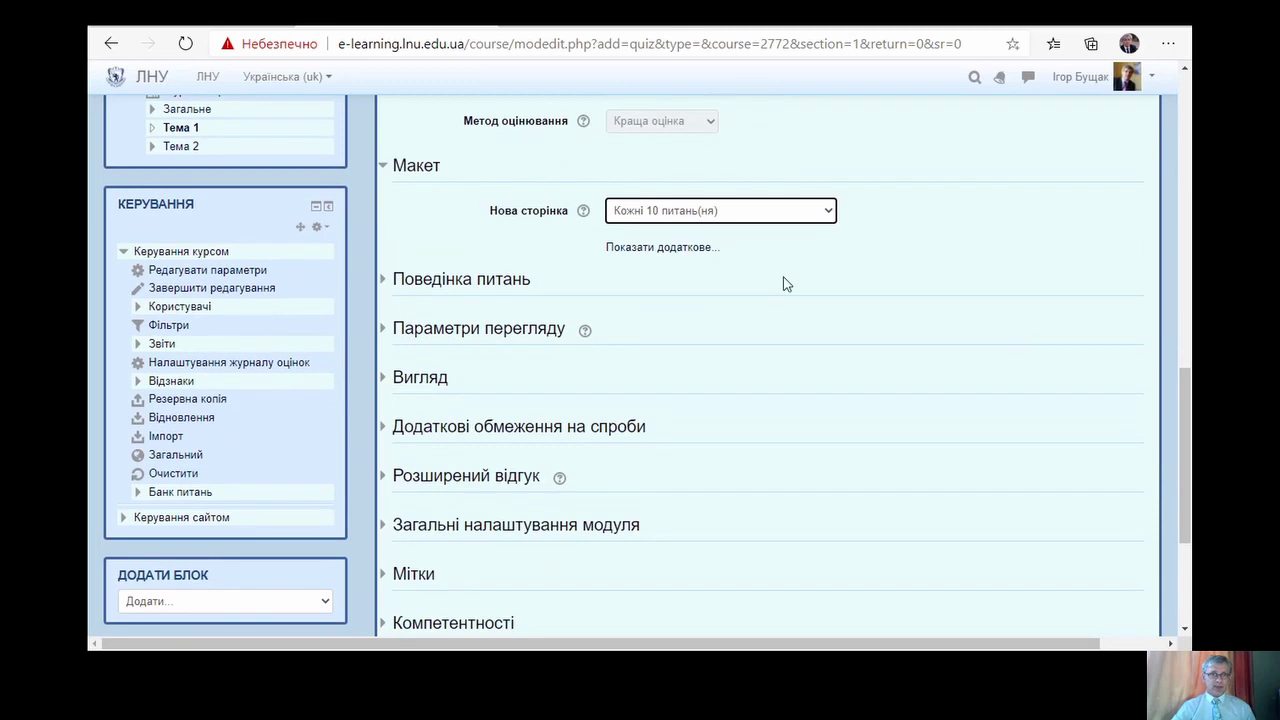
left_click(523, 281)
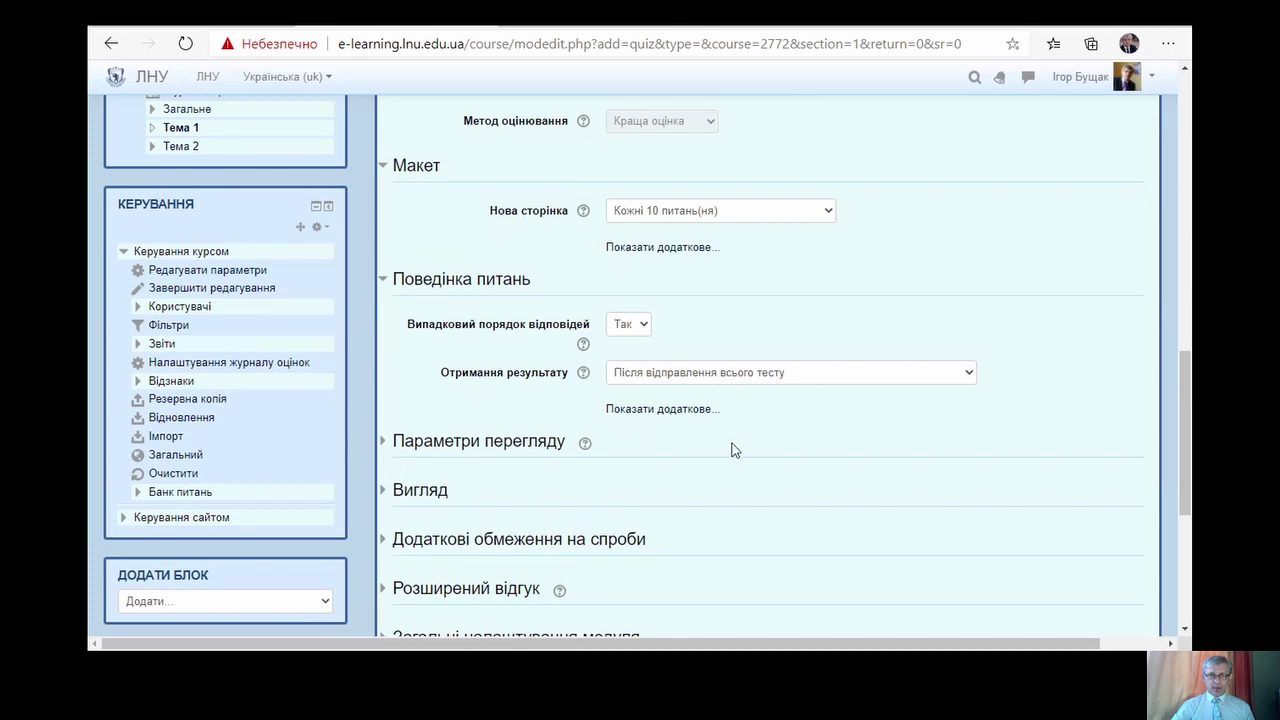
left_click(740, 468)
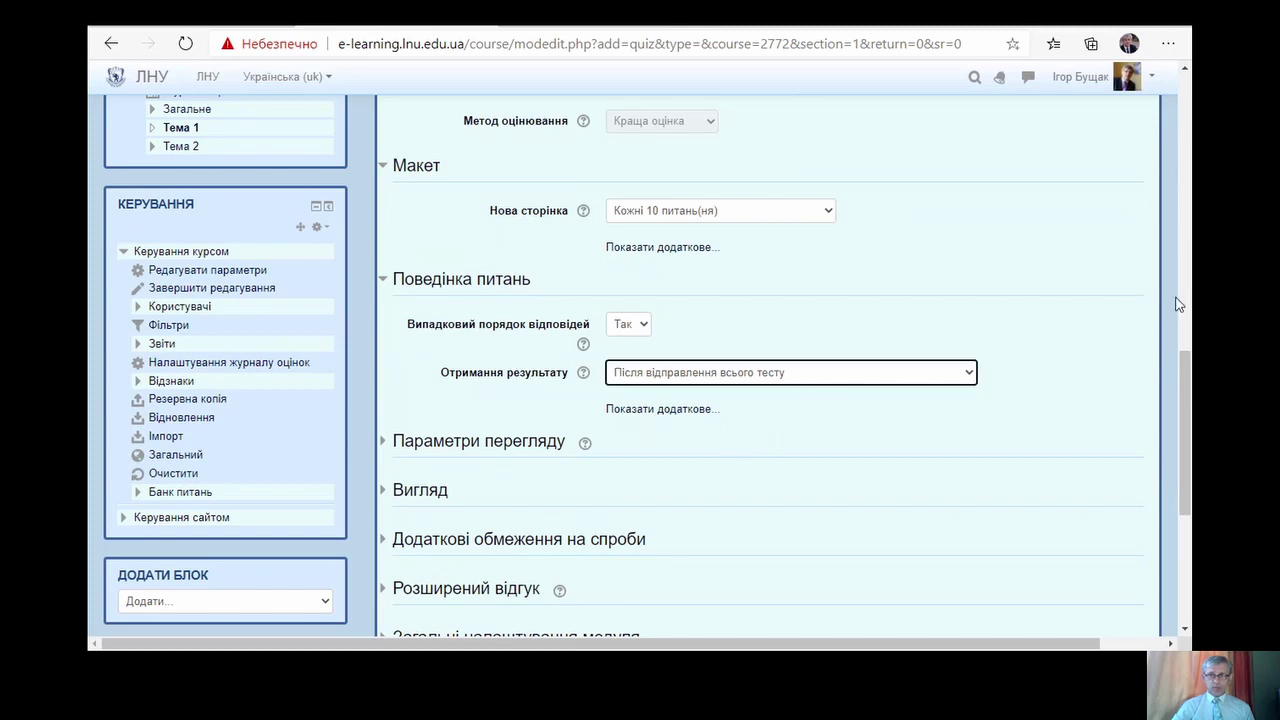
- In the review options (Параметри перегляду), disable Чи відповідь правильна for all three post-attempt periods and Балів for immediately after the attempt
scroll(1184, 397, "down", 3)
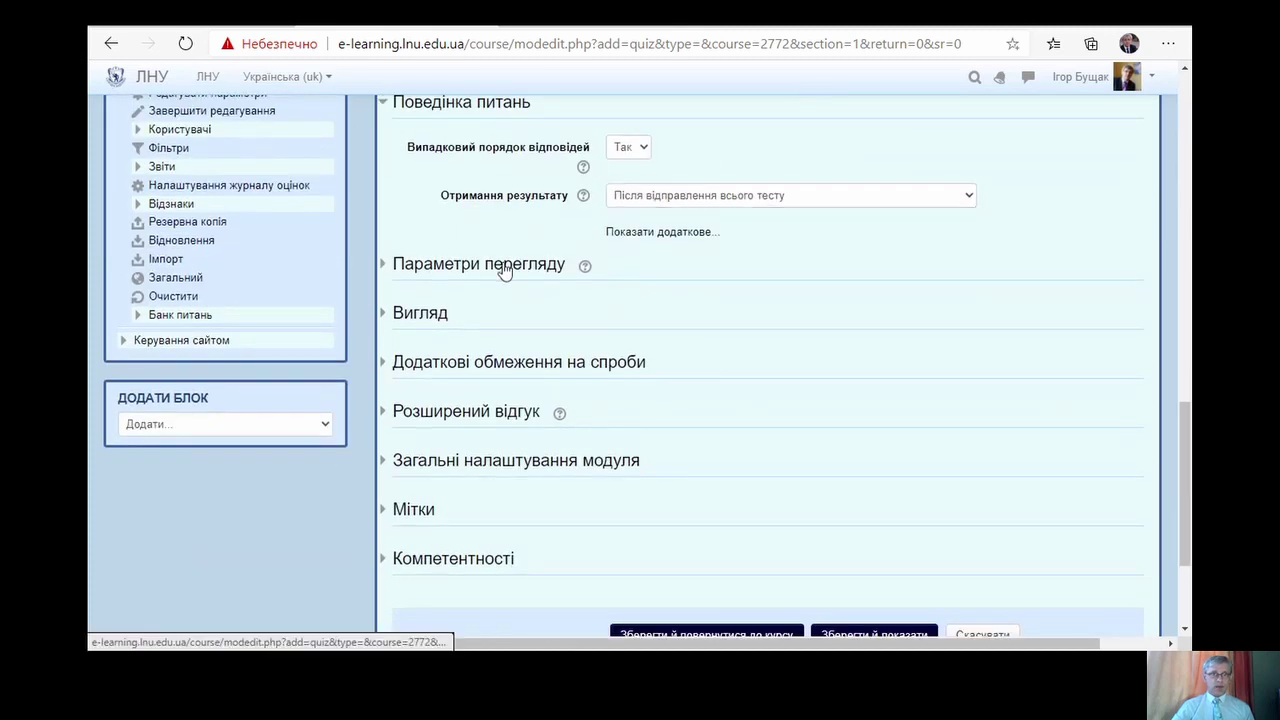
left_click(503, 266)
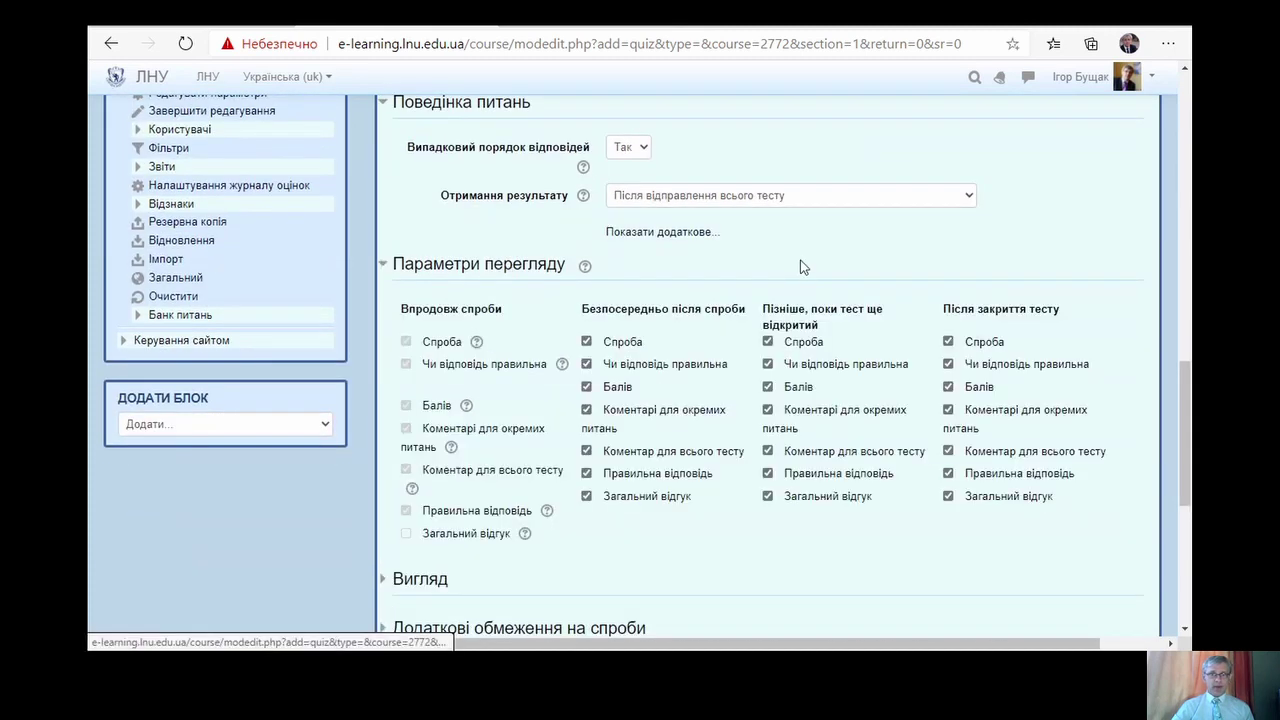
left_click(587, 365)
left_click(587, 388)
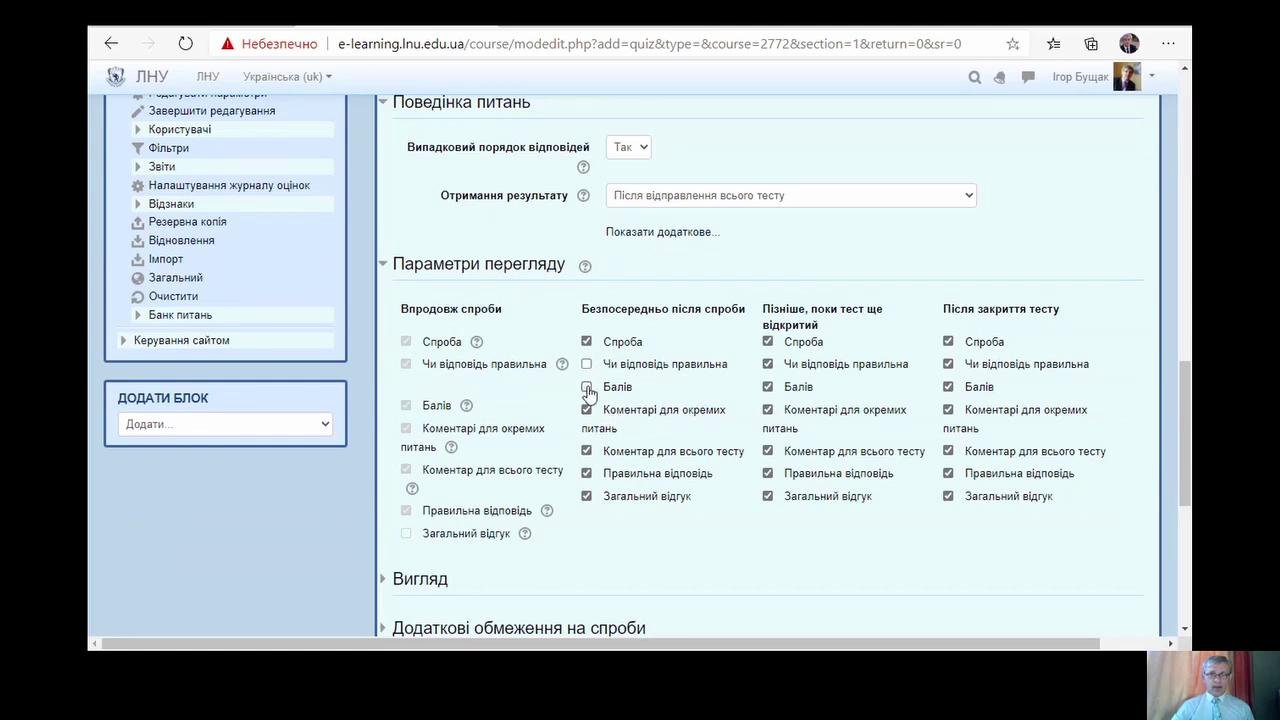
left_click(768, 365)
left_click(948, 365)
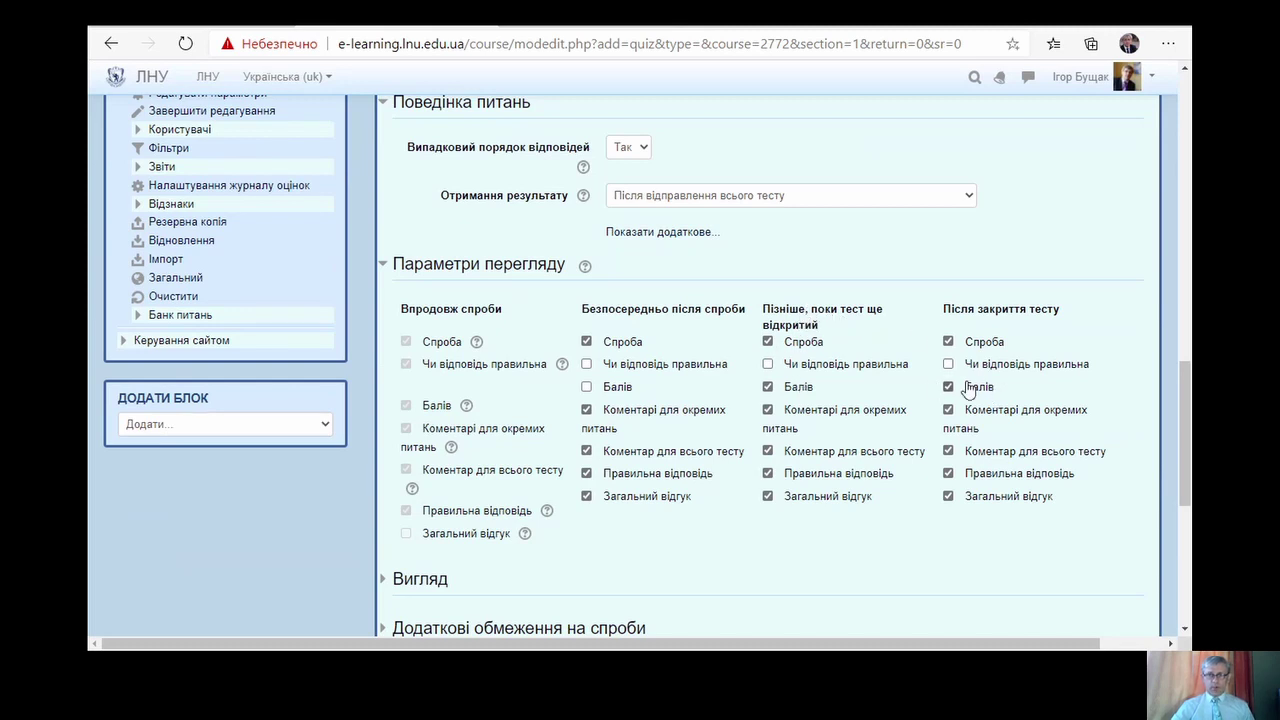
- Check the quiz's appearance settings (Вигляд), and save the quiz settings so that the quiz page is displayed
left_click_drag(1186, 378, 1187, 480)
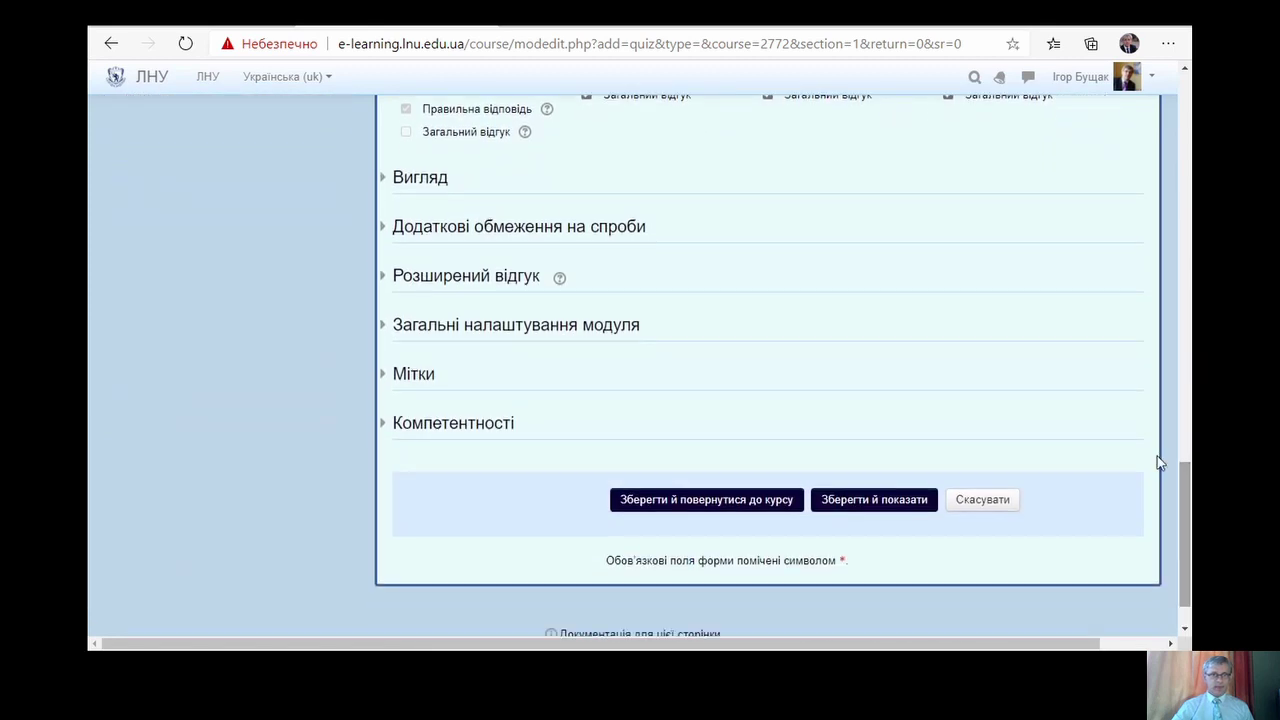
left_click(420, 178)
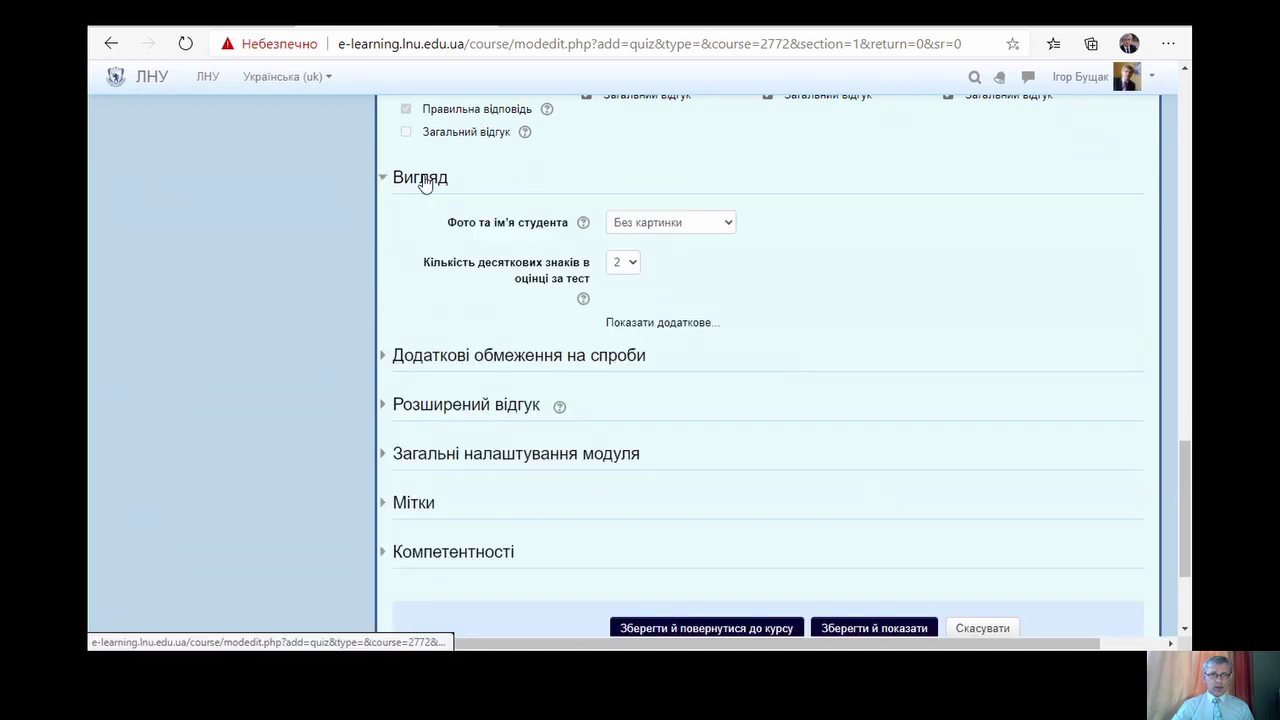
left_click(422, 180)
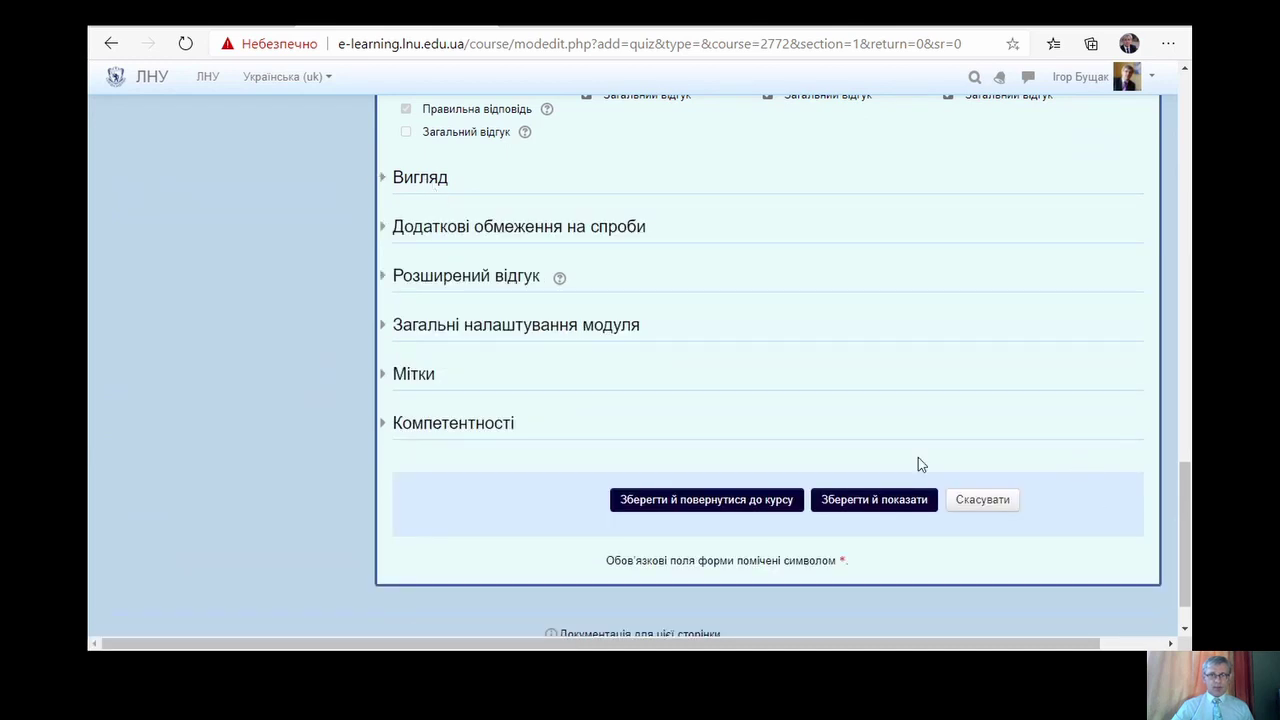
left_click(888, 502)
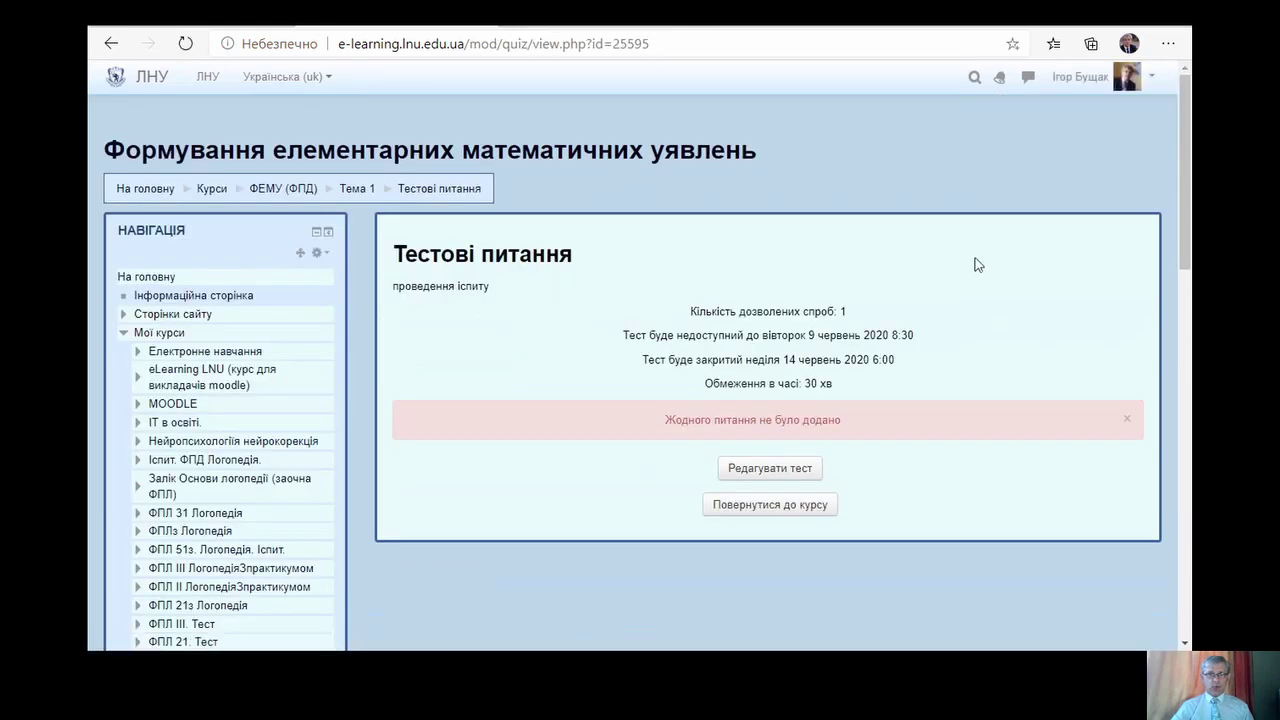
- Open the quiz for editing and save its maximum grade (Максимальна оцінка) as 50
left_click_drag(1178, 120, 1180, 110)
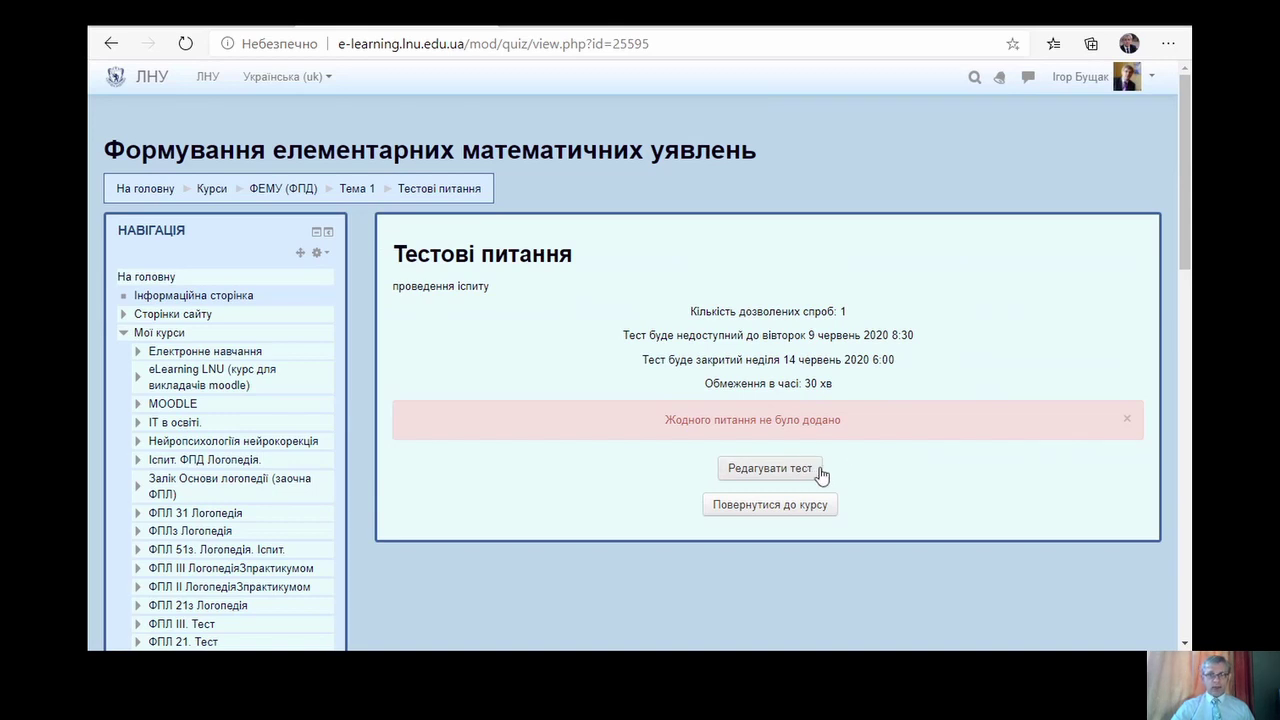
left_click(787, 473)
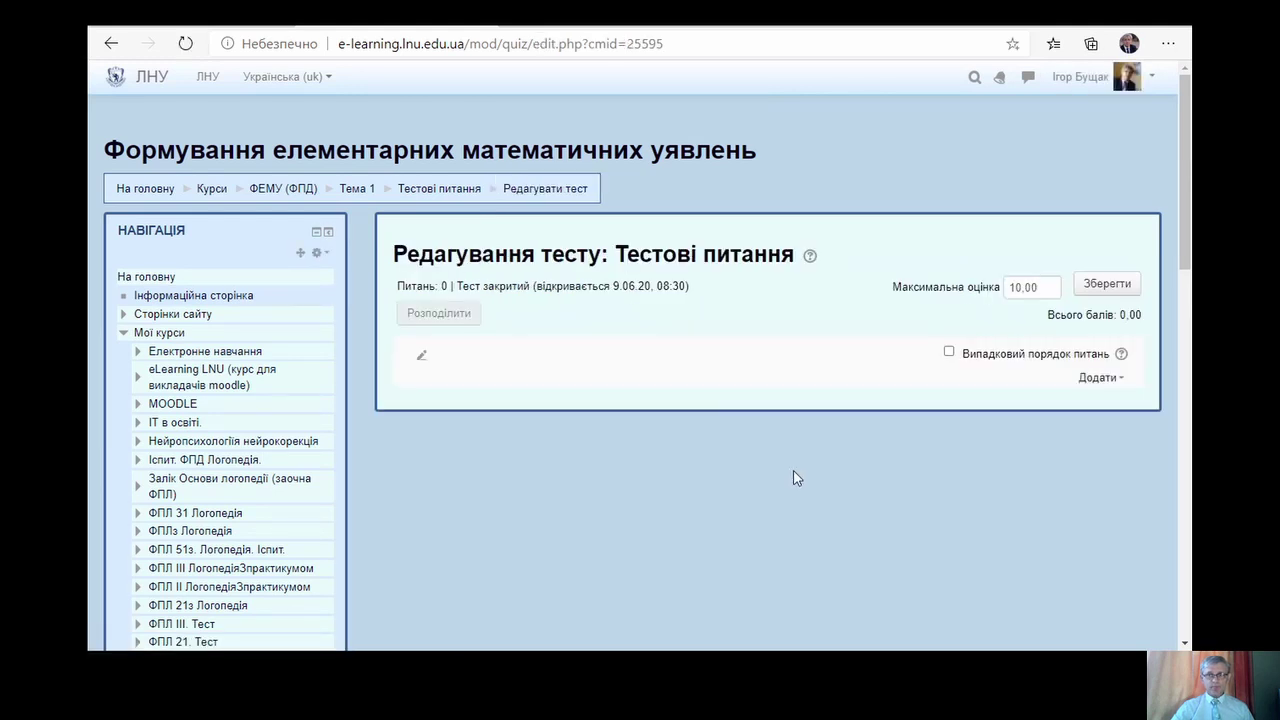
left_click_drag(1047, 290, 997, 297)
type("50")
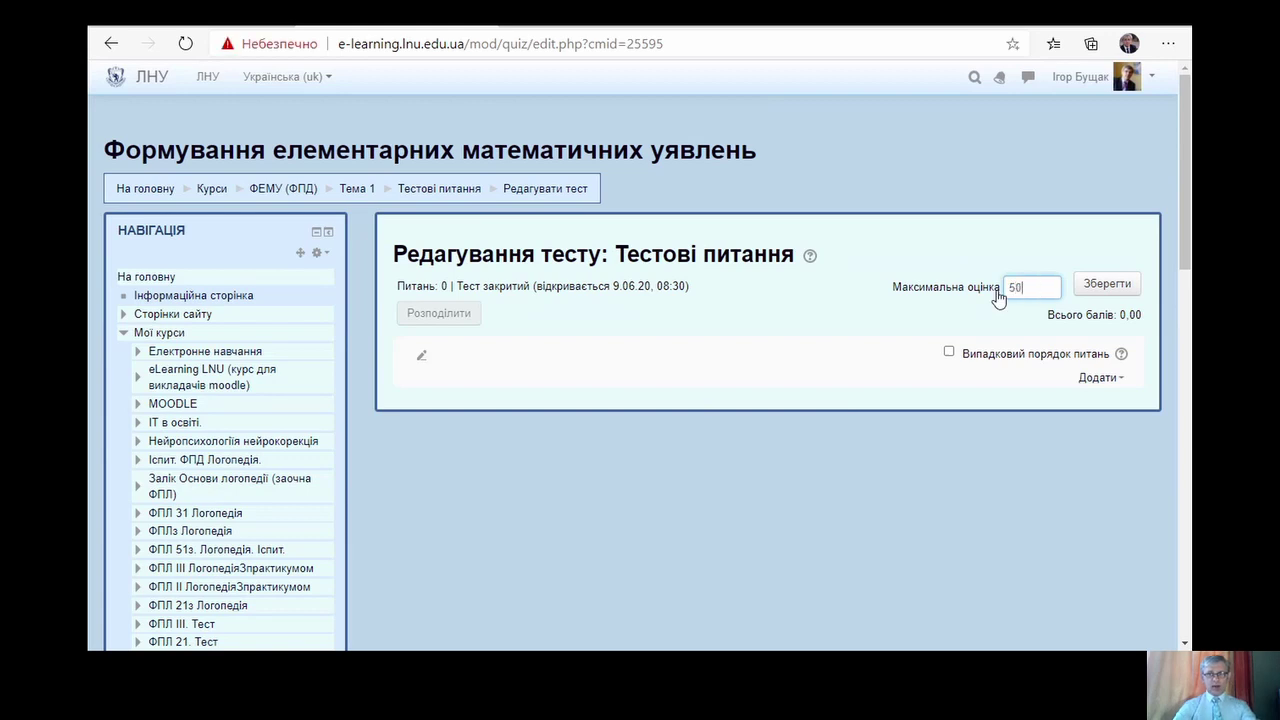
left_click(1094, 286)
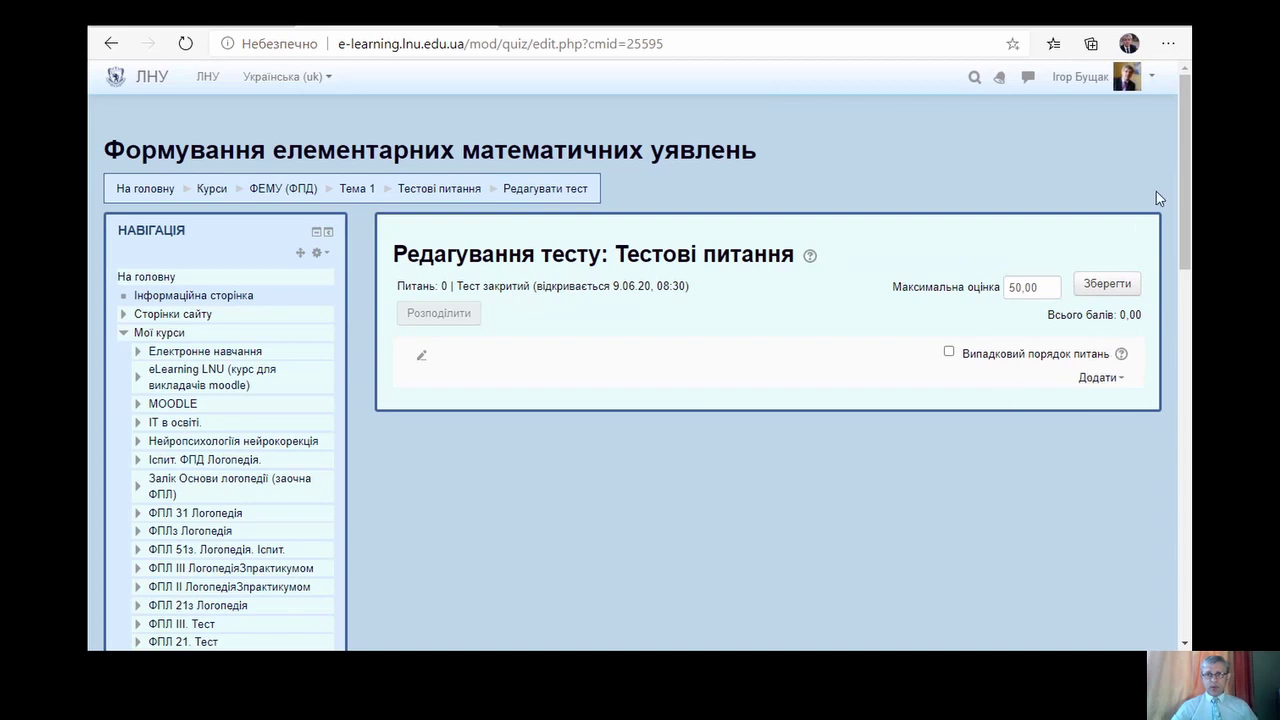
- Add 10 random questions from the existing category 01_теорія to the quiz
scroll(1175, 157, "down", 1)
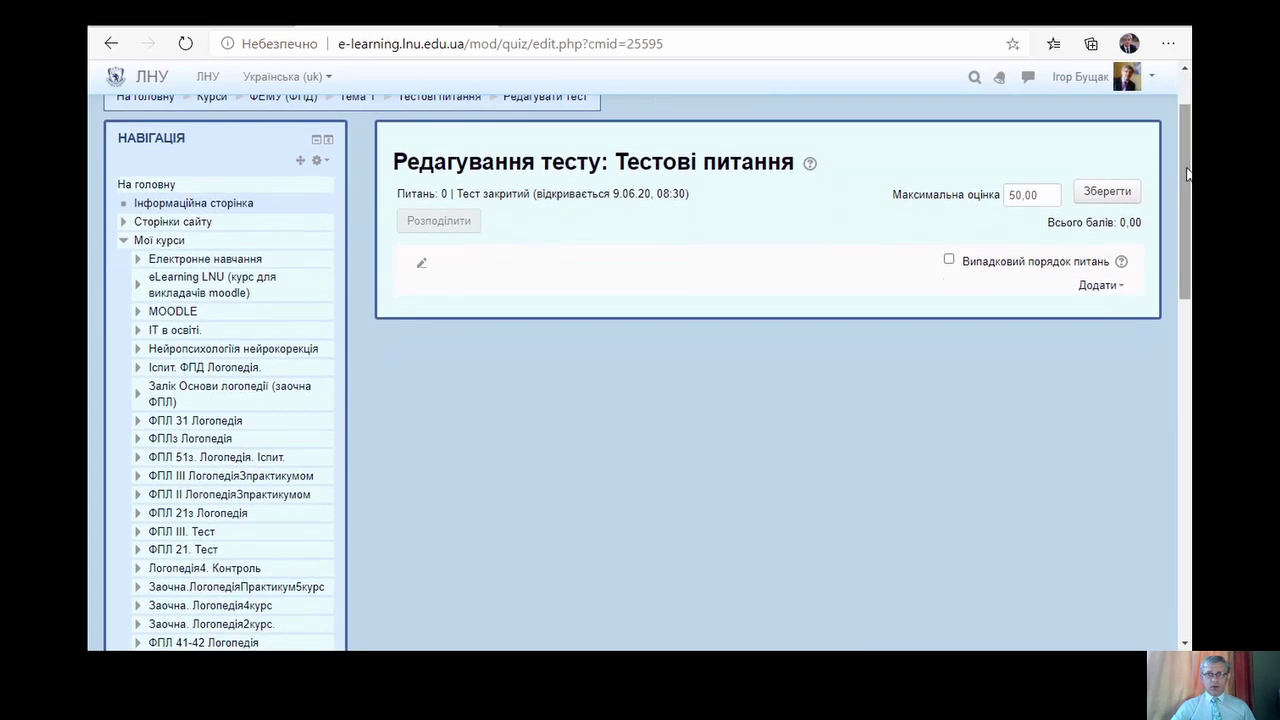
left_click(1100, 286)
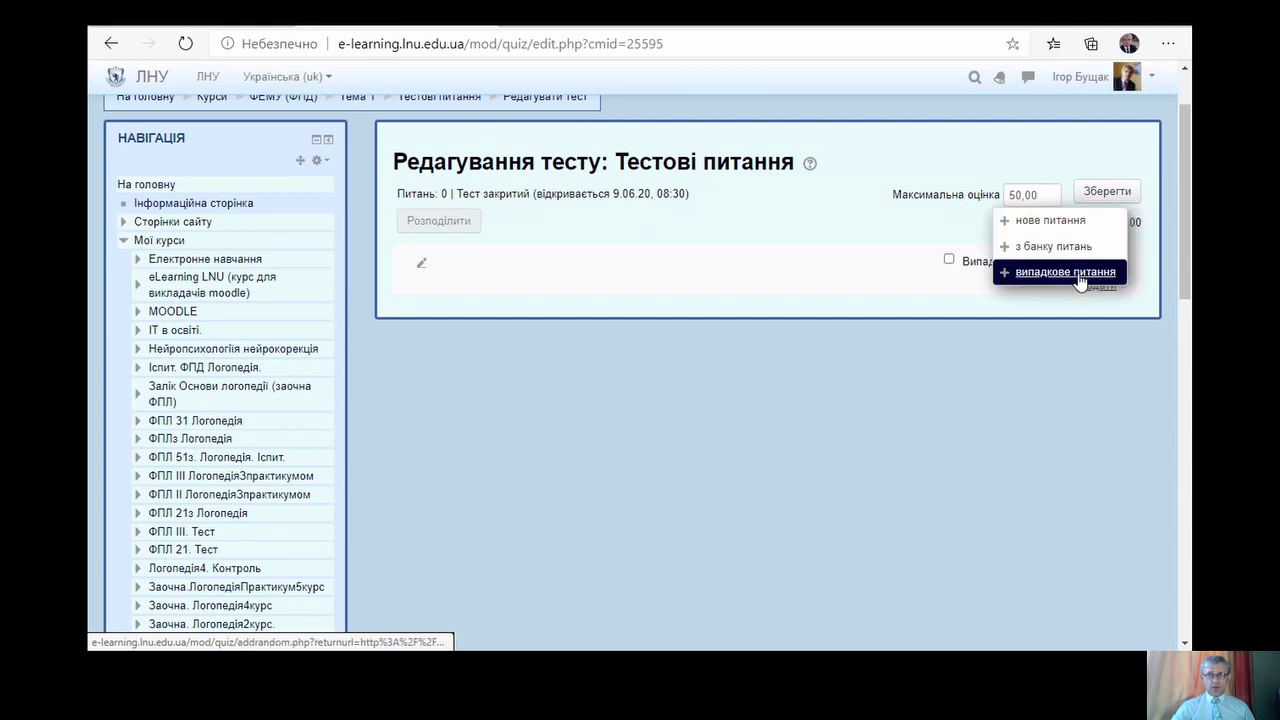
left_click(1075, 276)
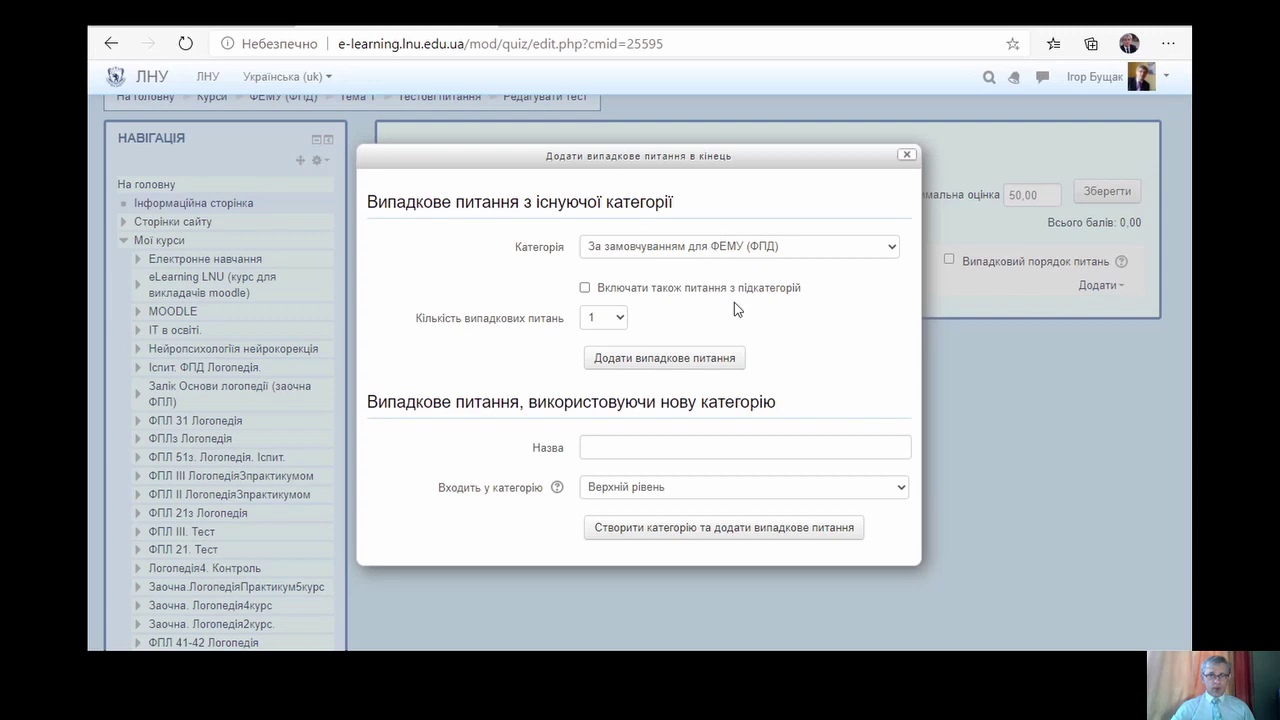
key("Down")
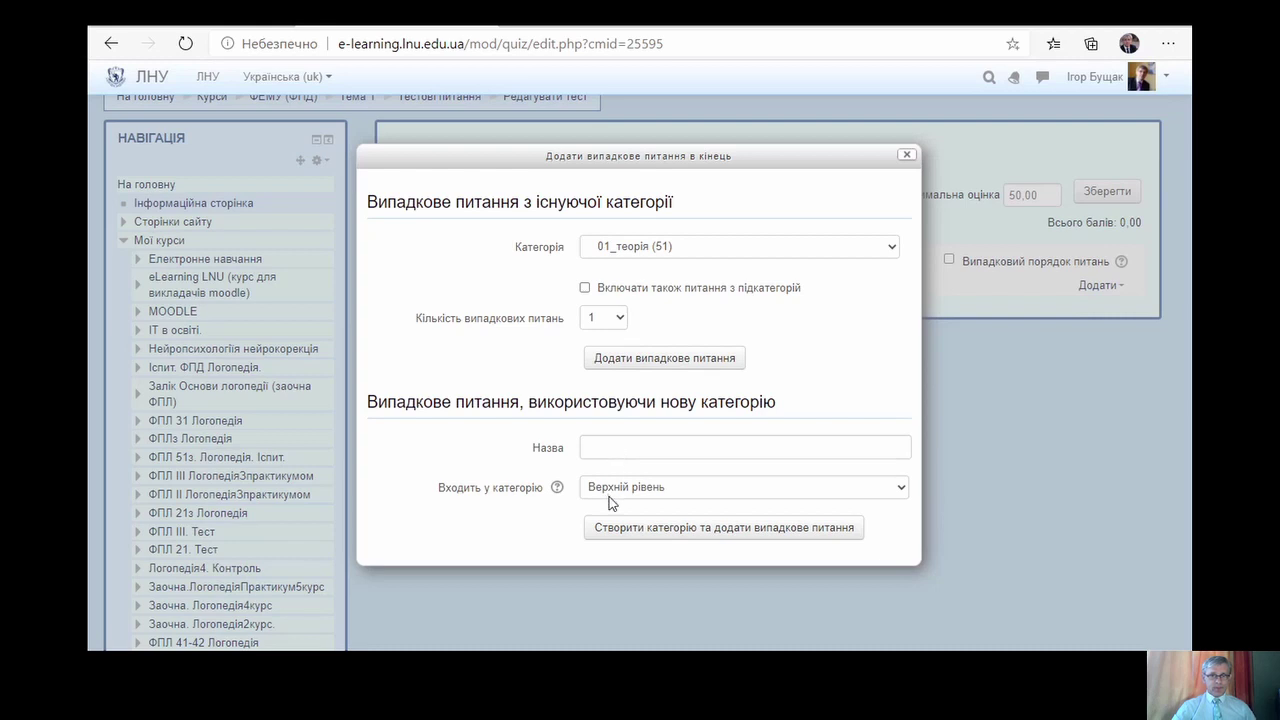
key("Tab")
key("Tab")
key("1")
key("0")
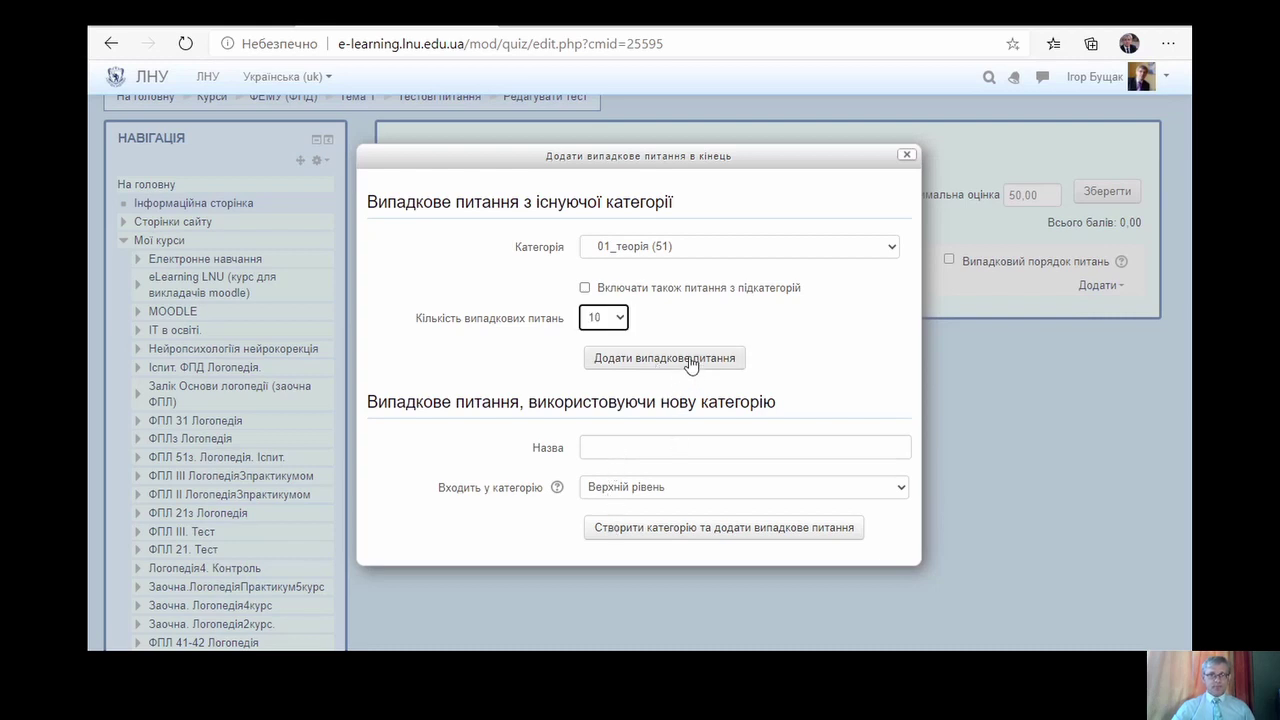
left_click(690, 362)
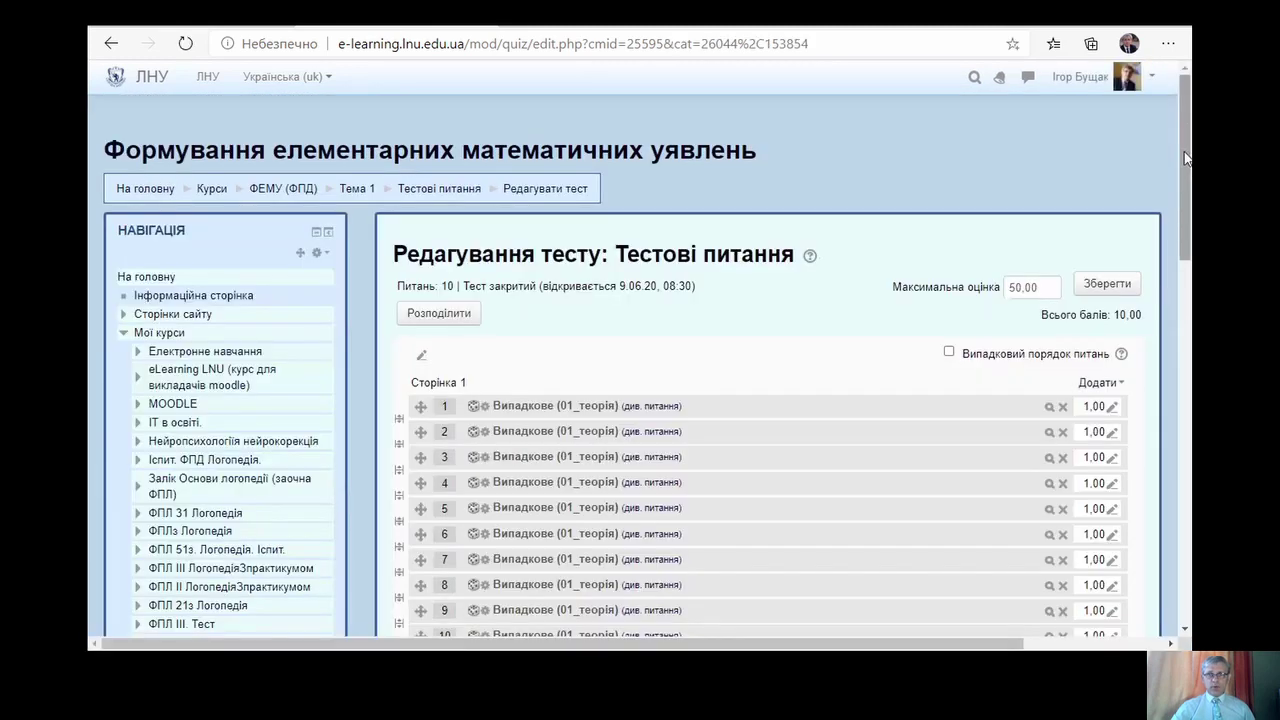
- Add 10 random questions from the category 02_кількість_лічба at the end of the quiz
left_click_drag(1186, 158, 1190, 259)
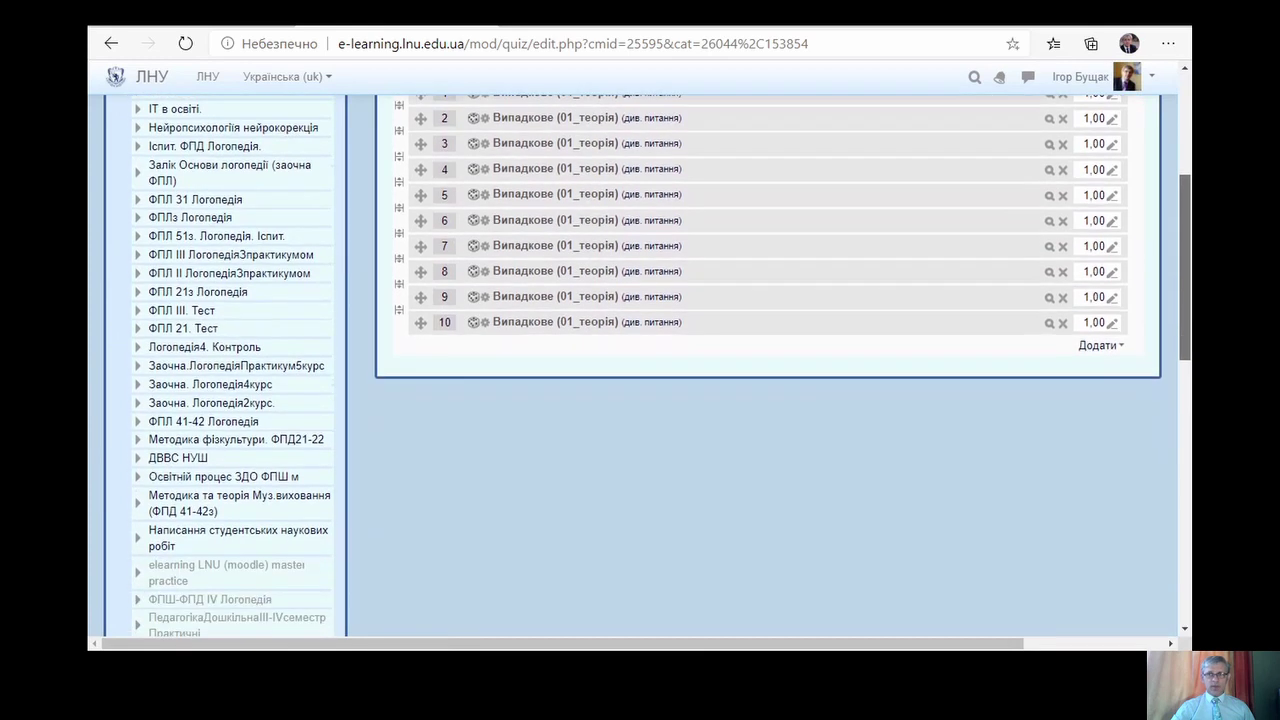
left_click(1108, 347)
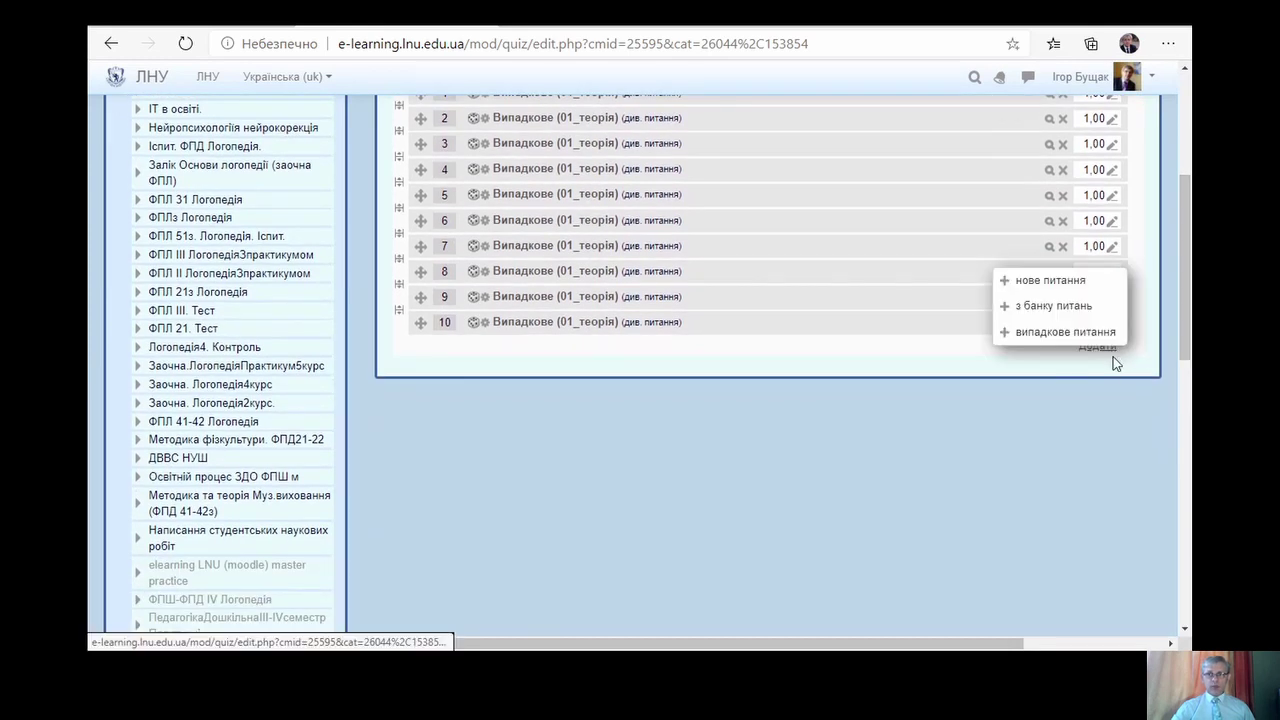
left_click(1065, 332)
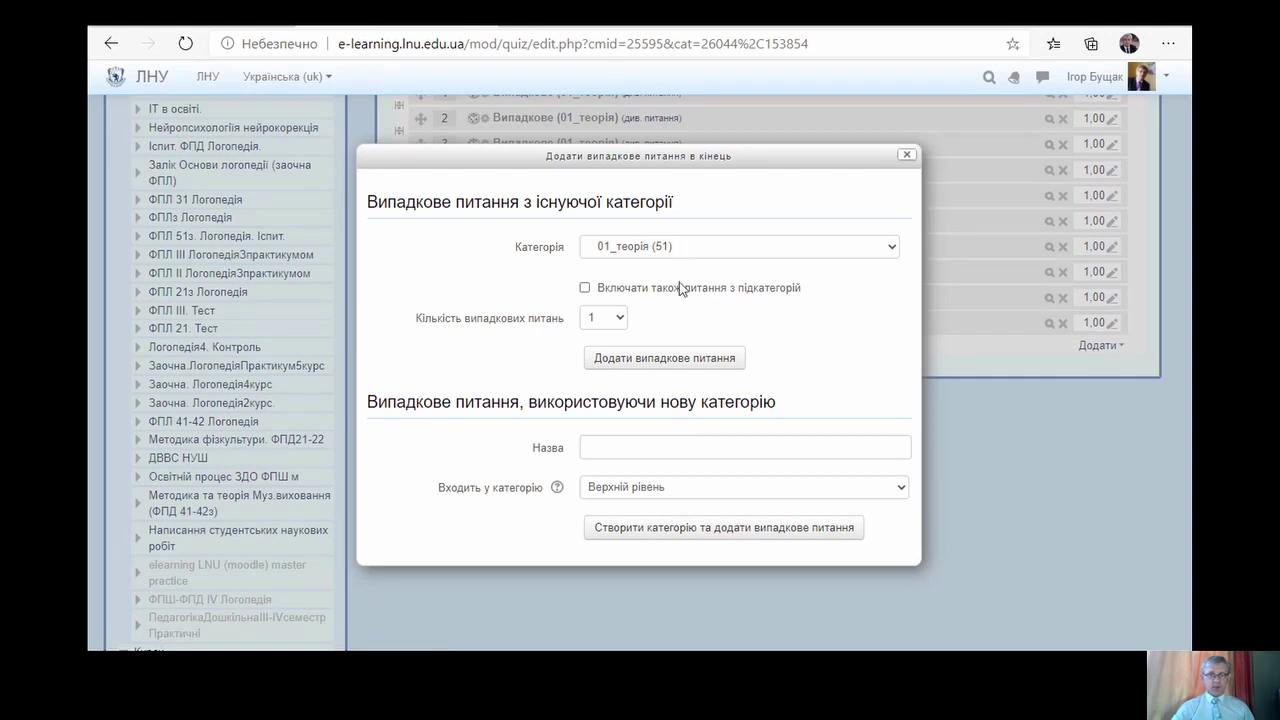
key("Down")
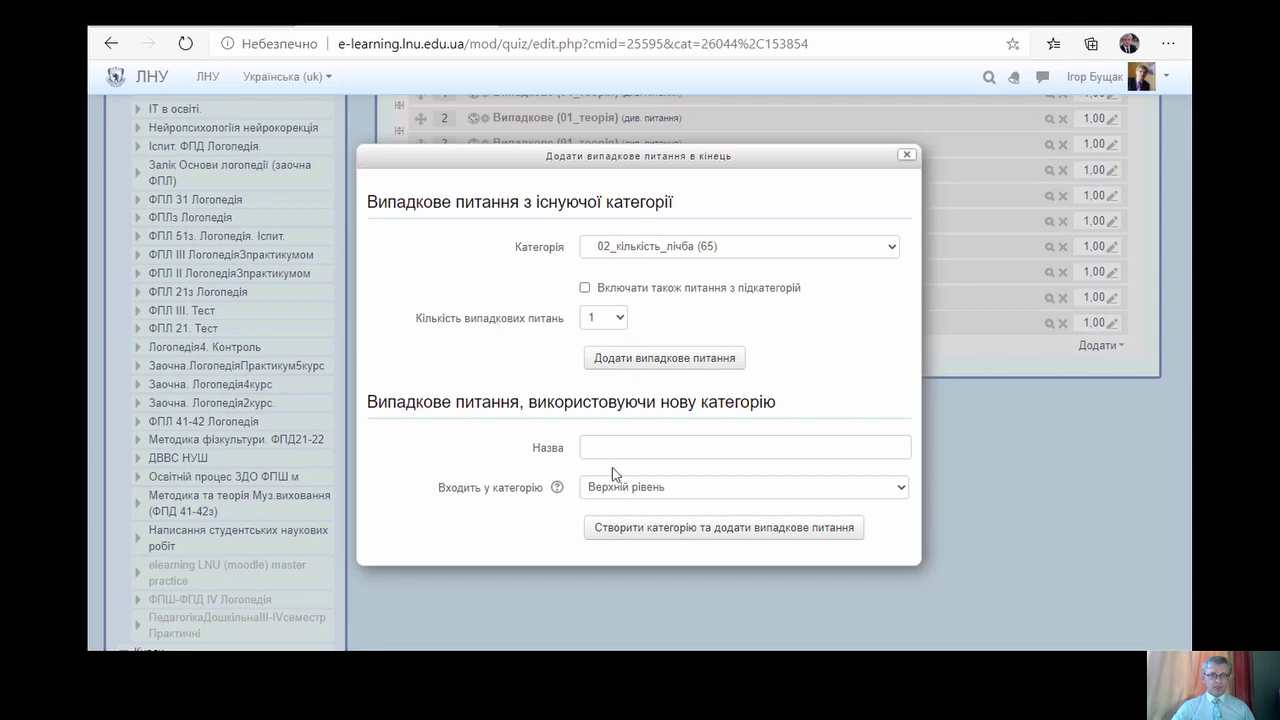
type("10")
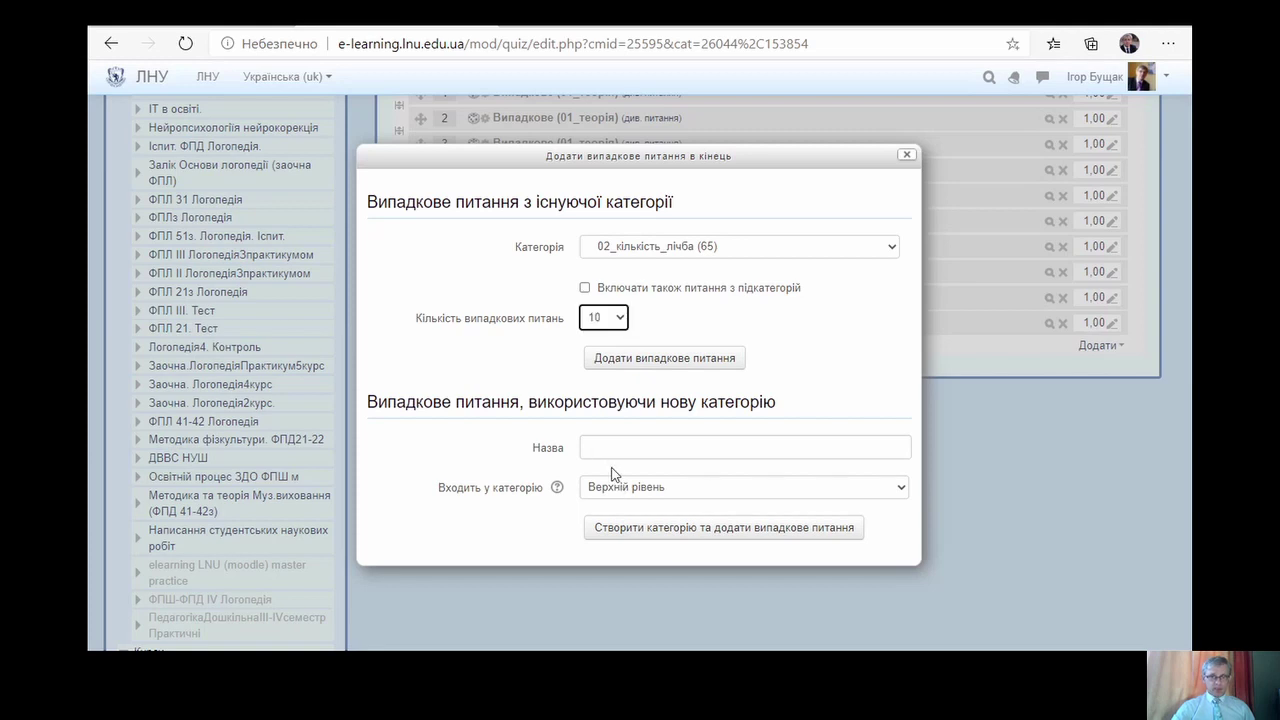
left_click(648, 360)
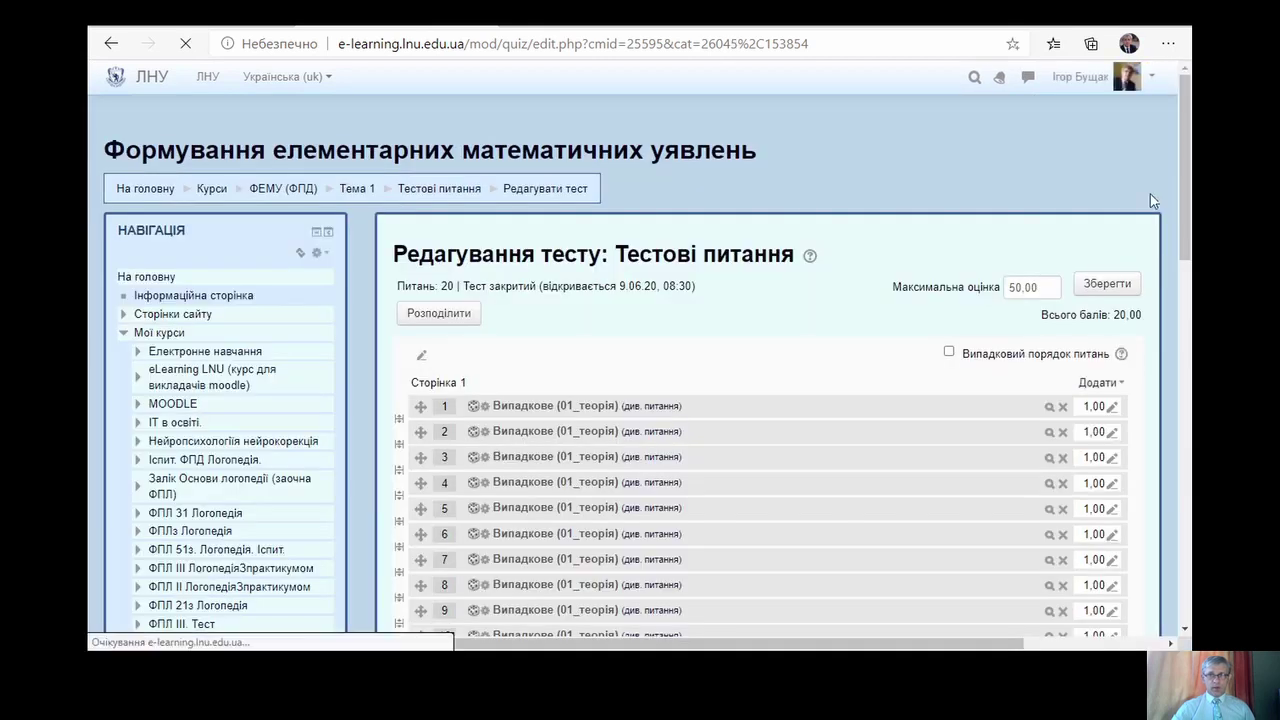
- Add another 5 random questions from the category 02_кількість_лічба at the end of the quiz
left_click_drag(1186, 200, 1187, 390)
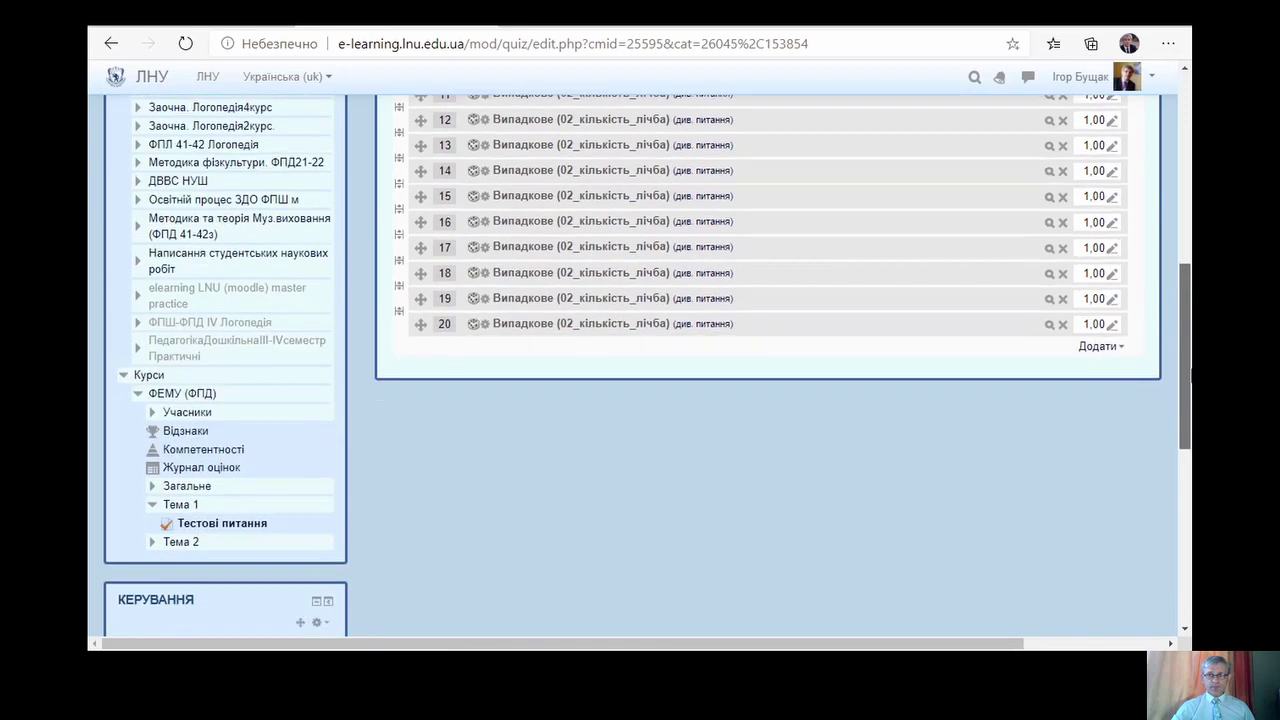
left_click(1105, 348)
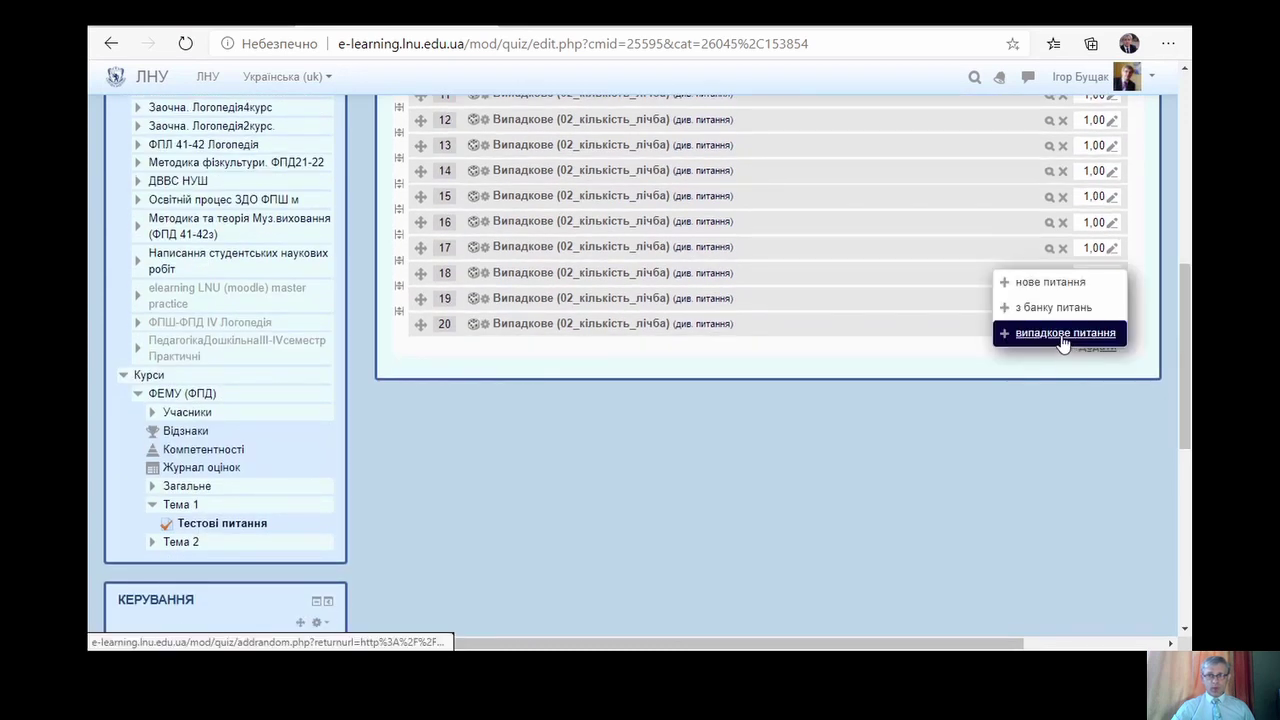
left_click(1066, 334)
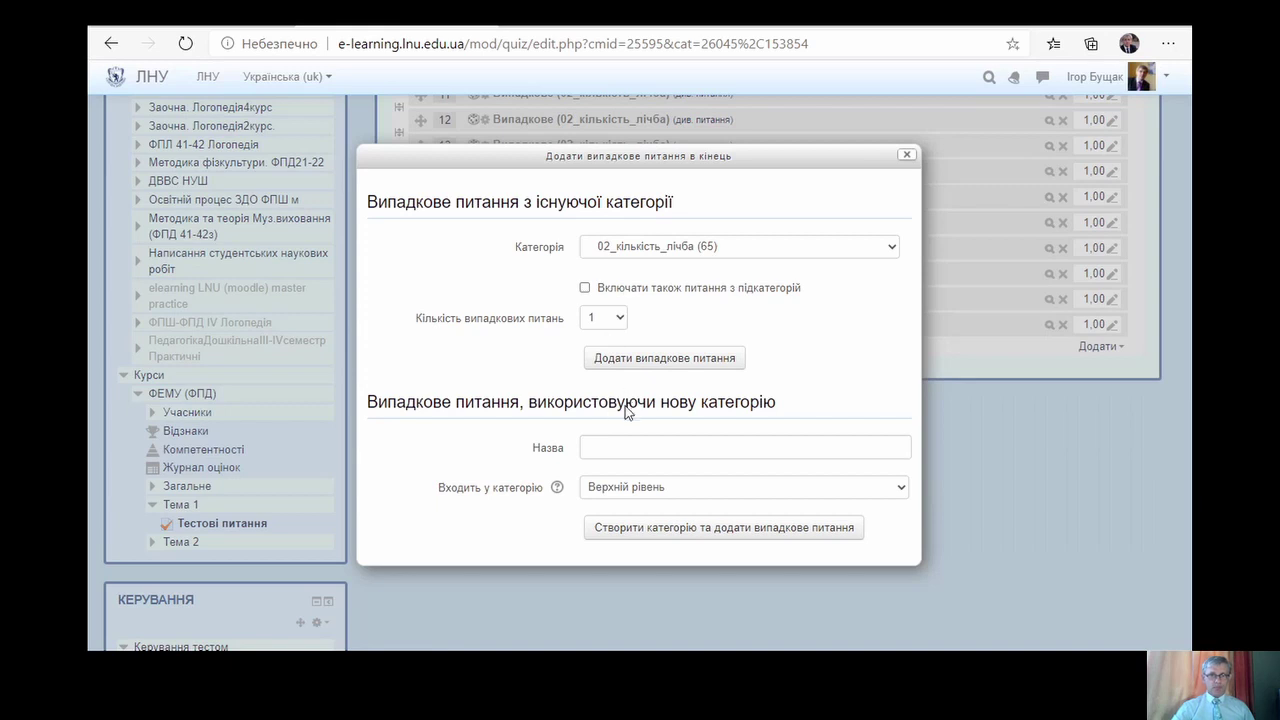
key("5")
left_click(637, 358)
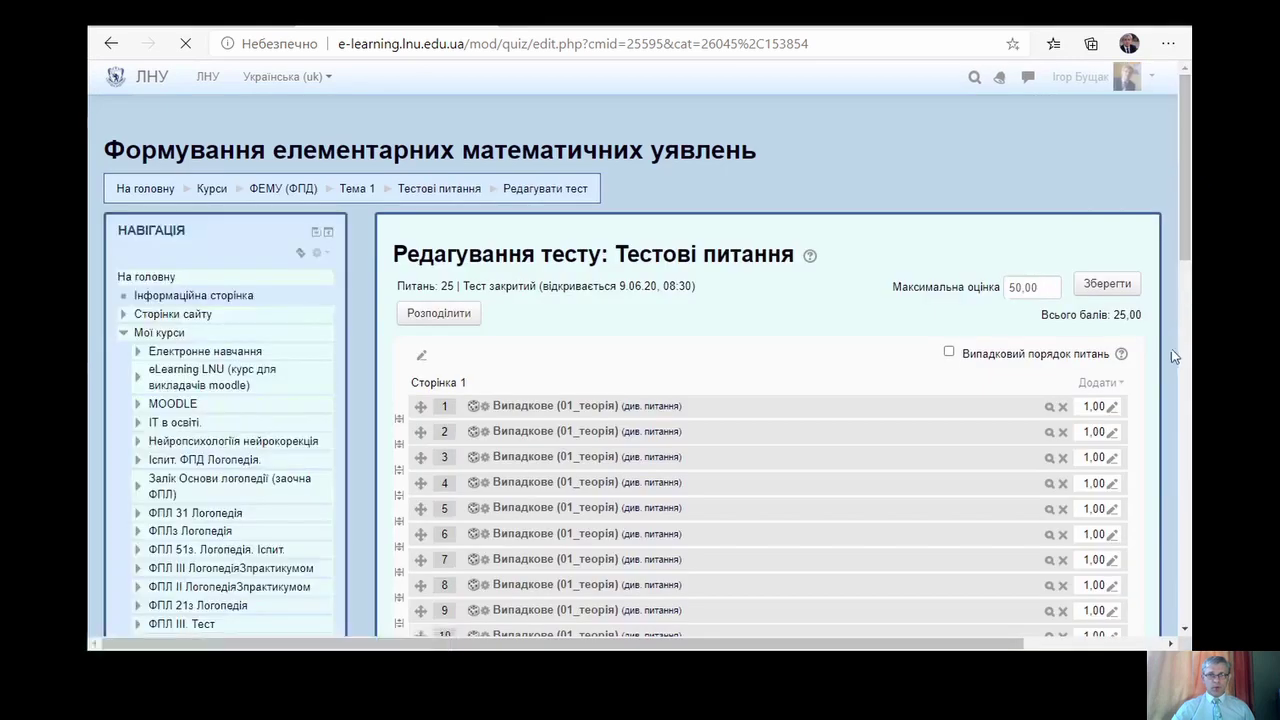
- Add 10 random questions from the category 03_форма_величина at the end of the quiz
left_click_drag(1184, 190, 1187, 358)
scroll(1168, 320, "down", 3)
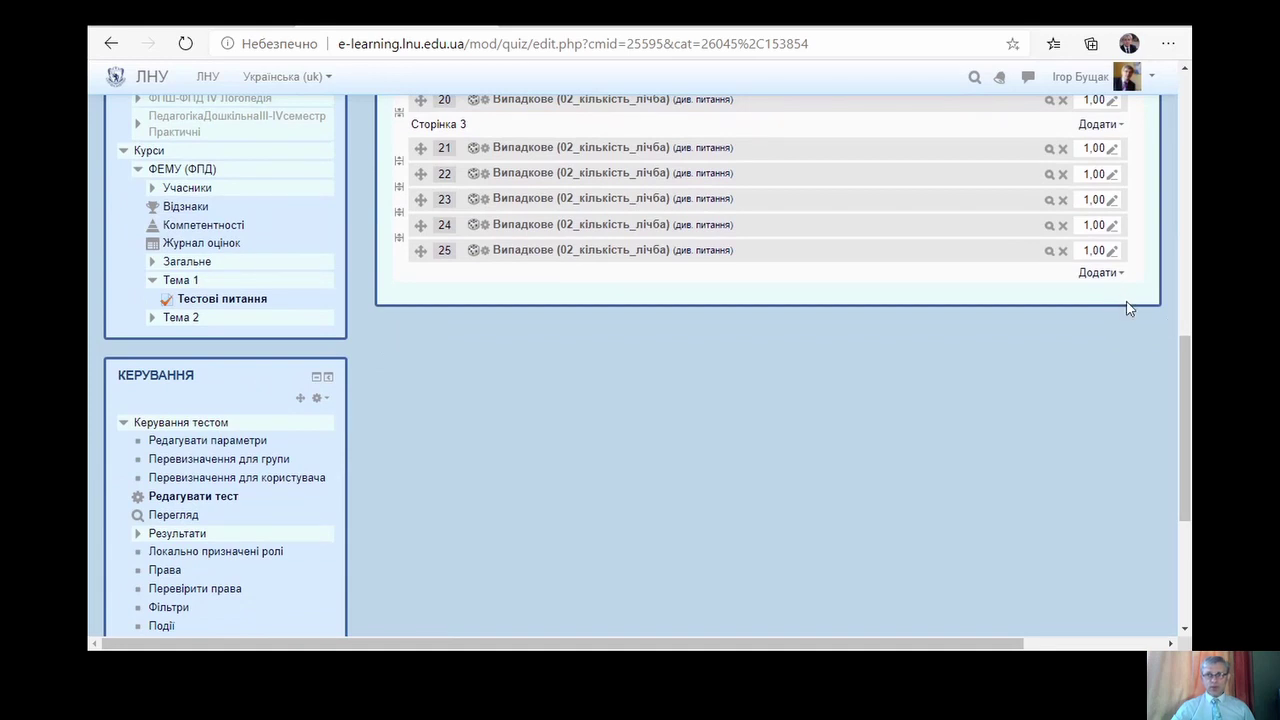
left_click(1118, 278)
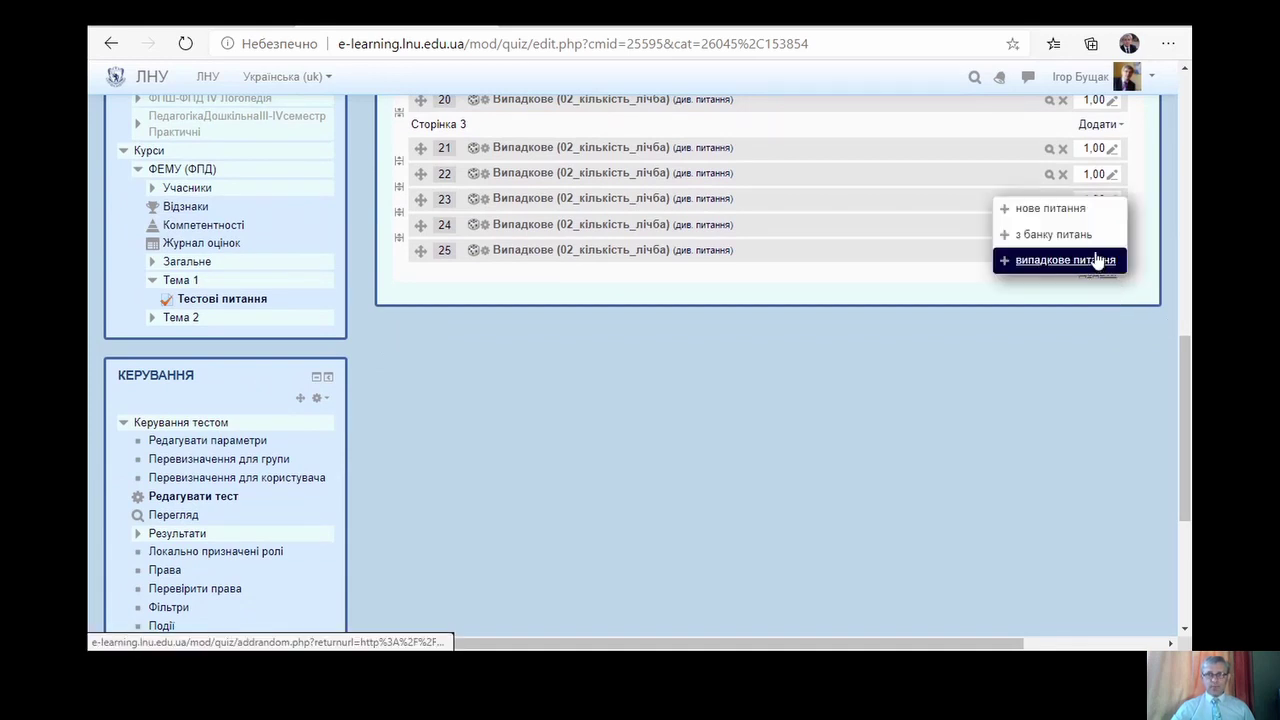
left_click(1094, 262)
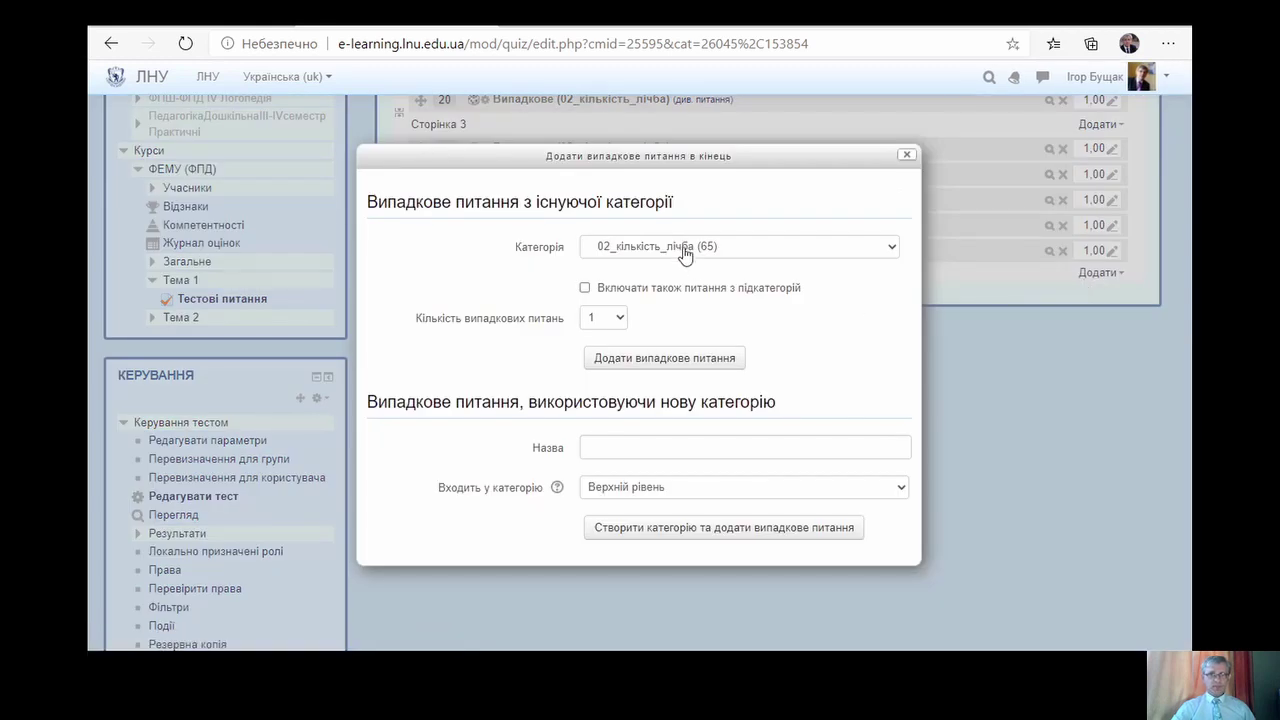
left_click(708, 353)
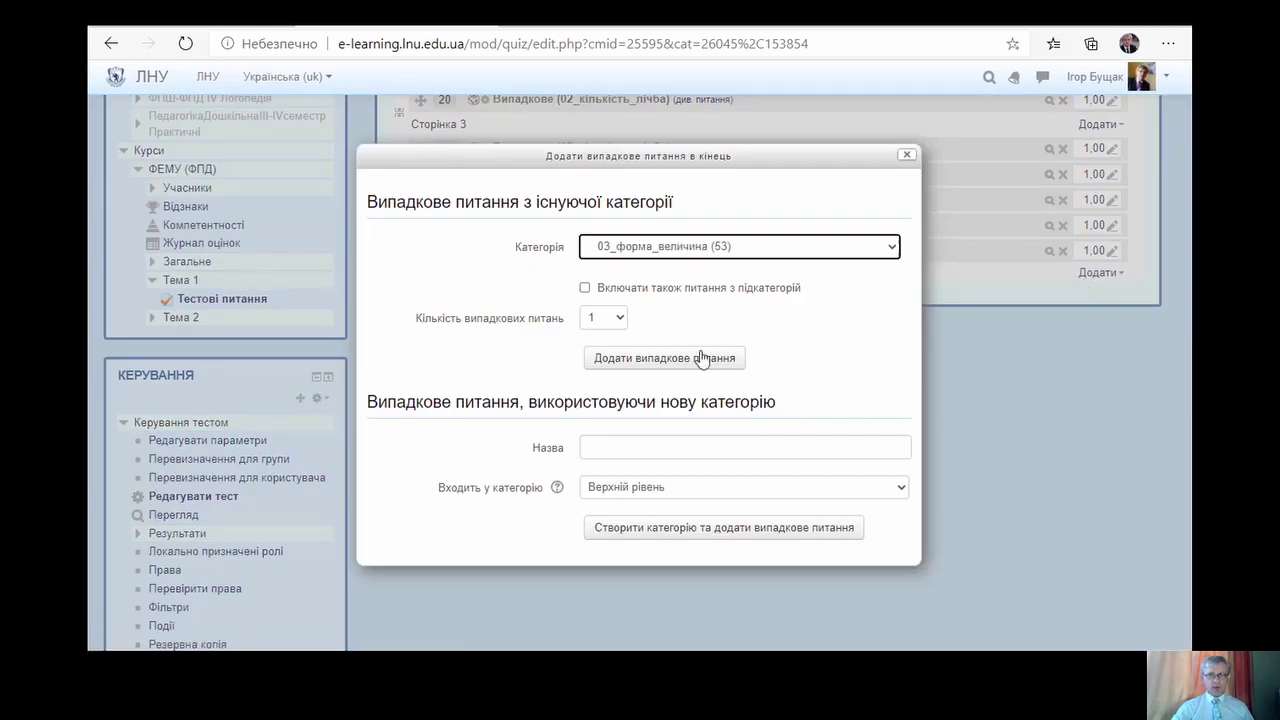
left_click(617, 323)
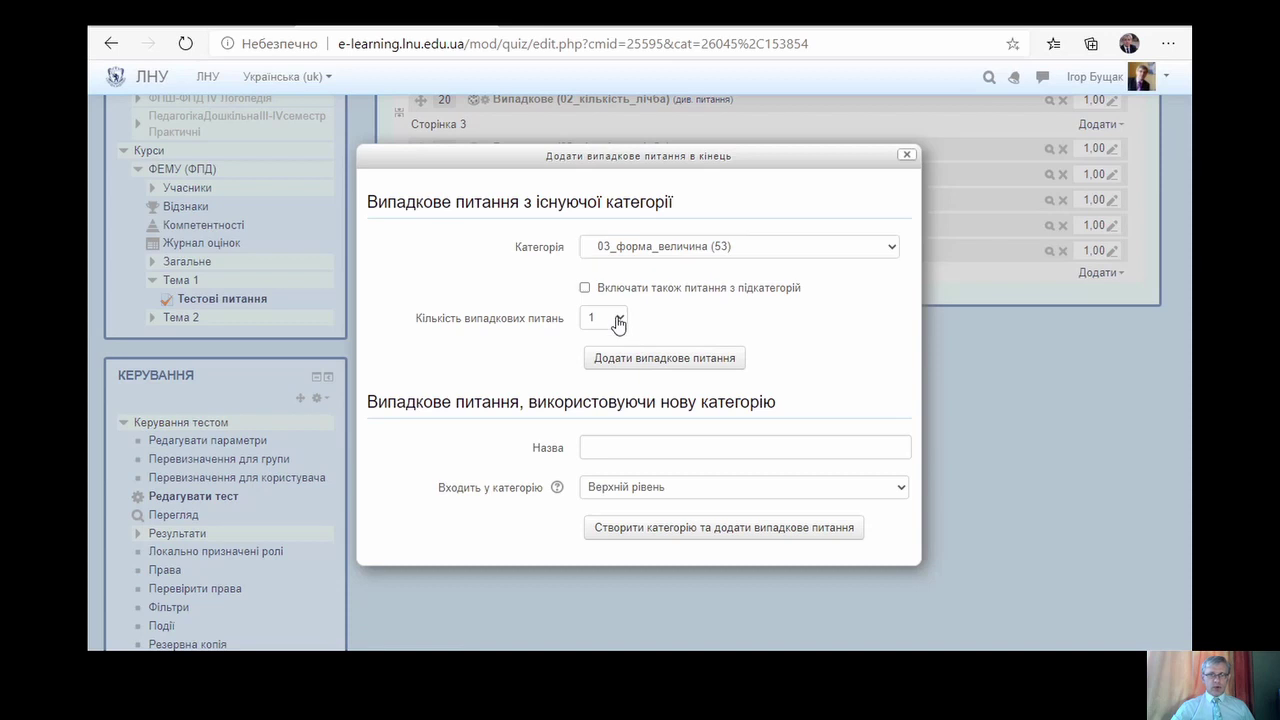
left_click(619, 461)
left_click(645, 360)
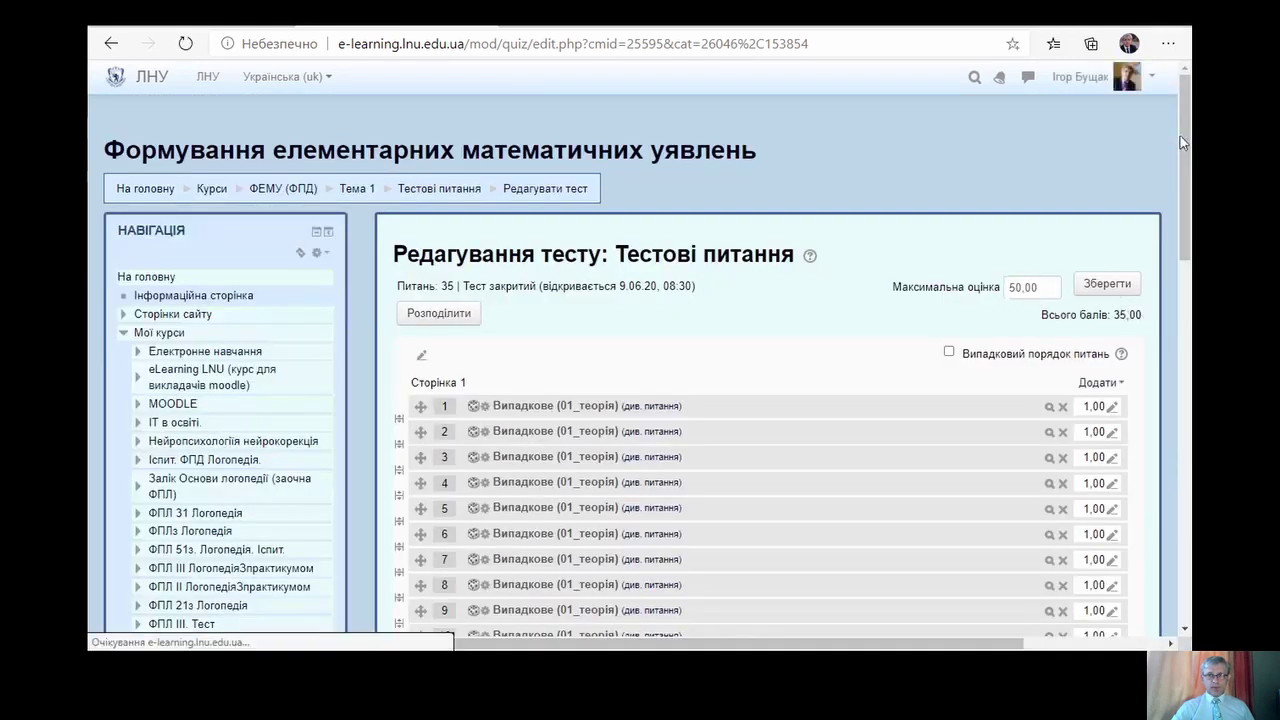
left_click_drag(1187, 141, 1179, 450)
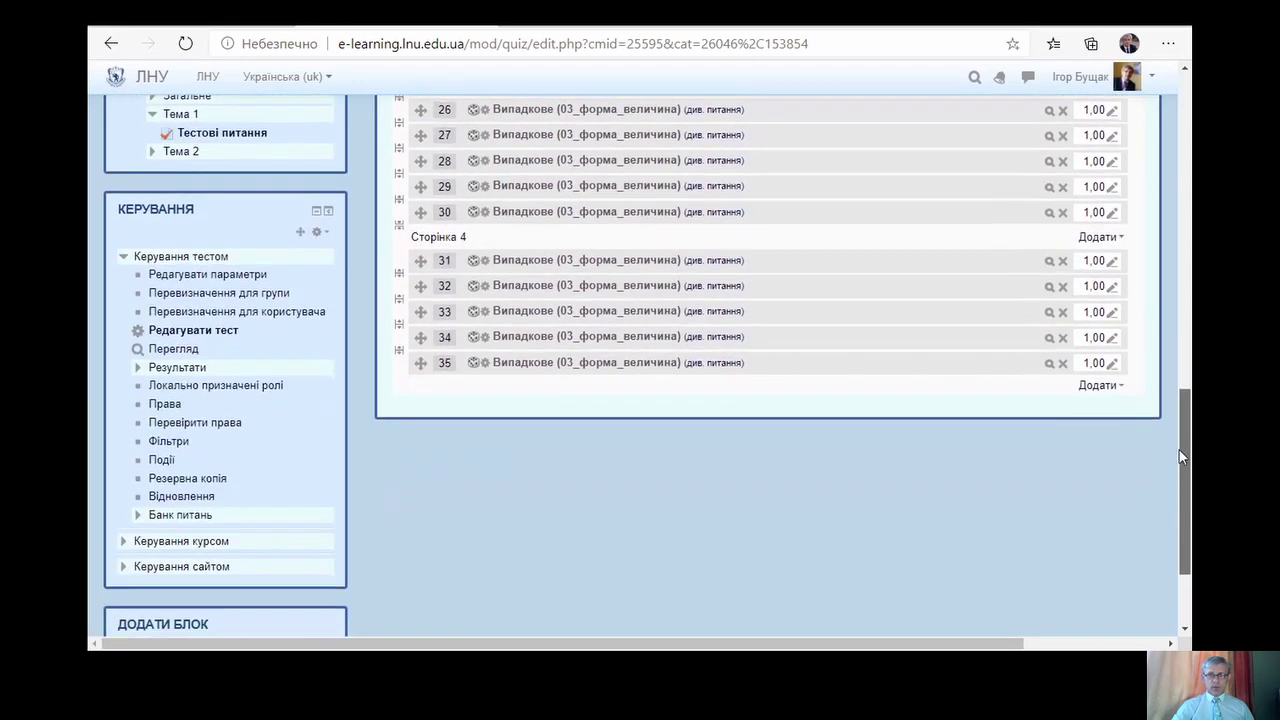
- Add another 5 random questions from the category 03_форма_величина at the end of the quiz
left_click(1108, 388)
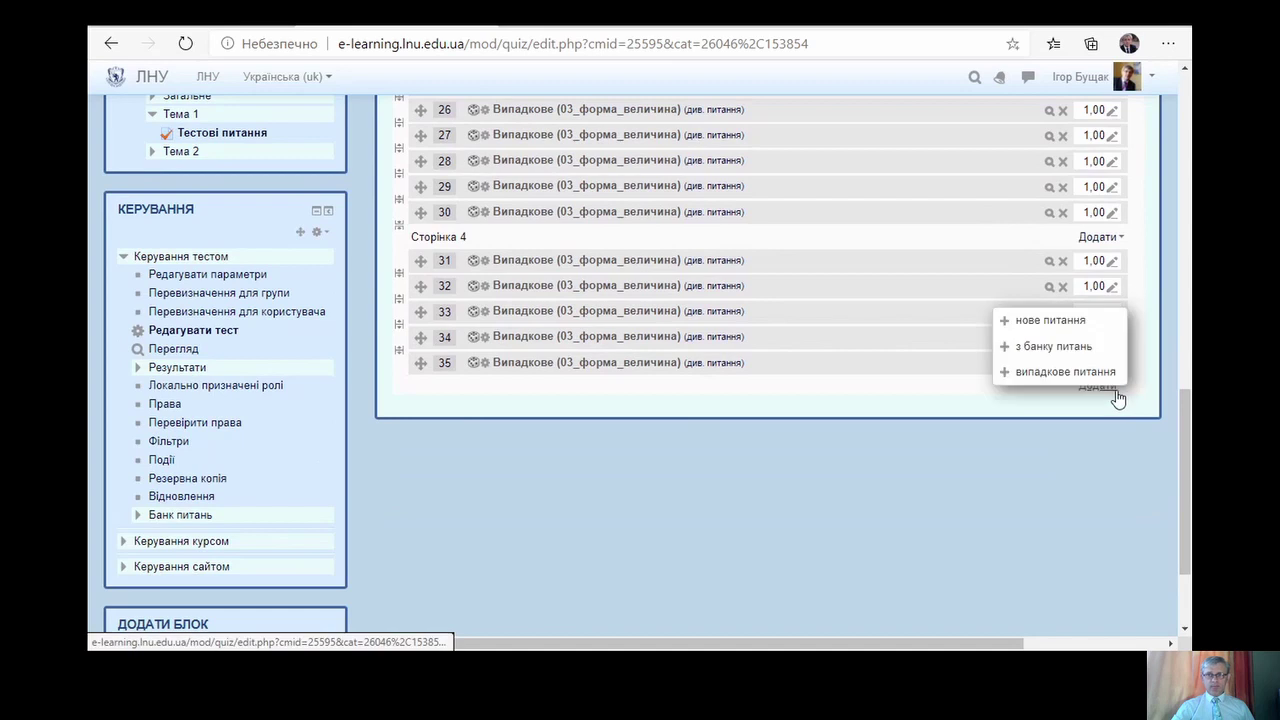
left_click(1104, 374)
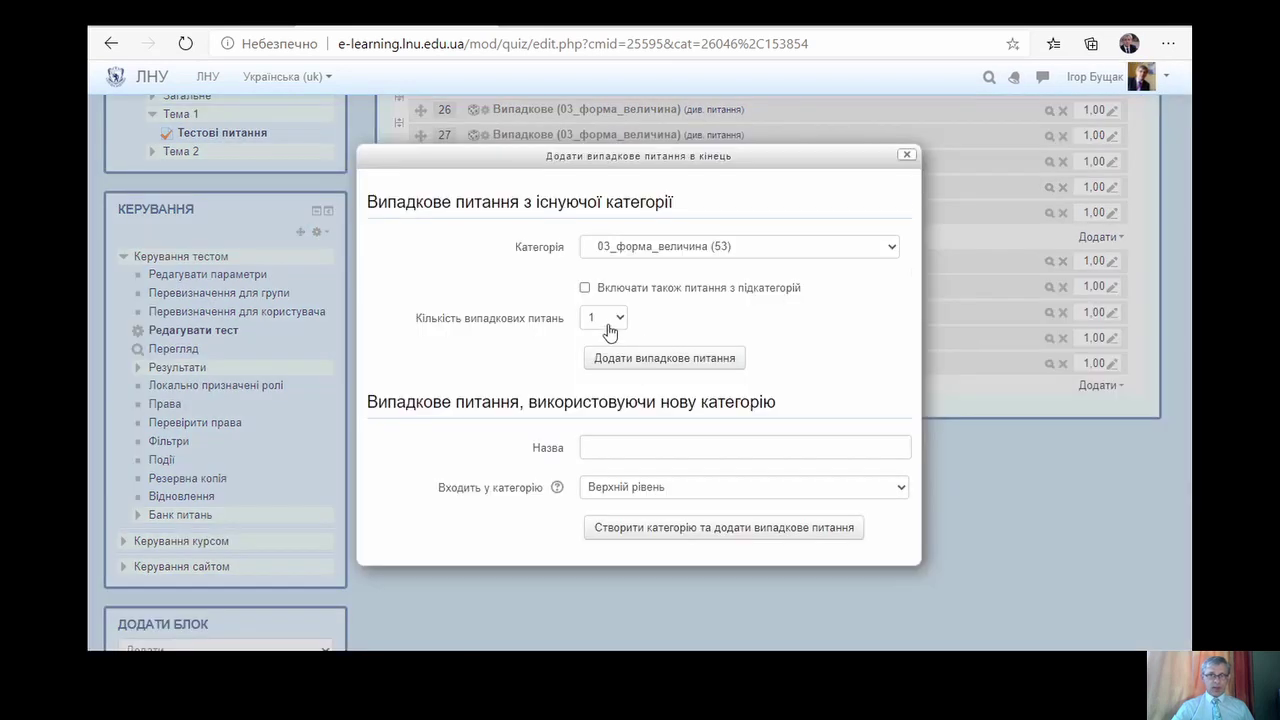
left_click(602, 403)
left_click(675, 270)
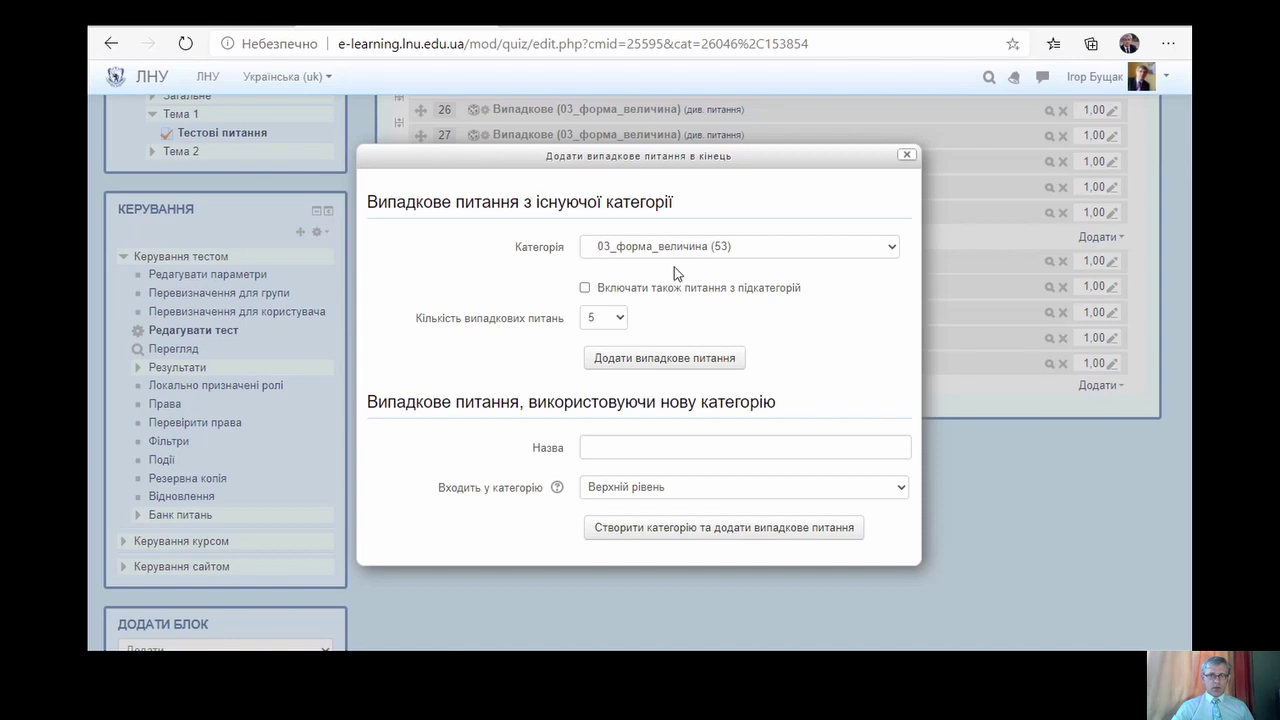
left_click(699, 357)
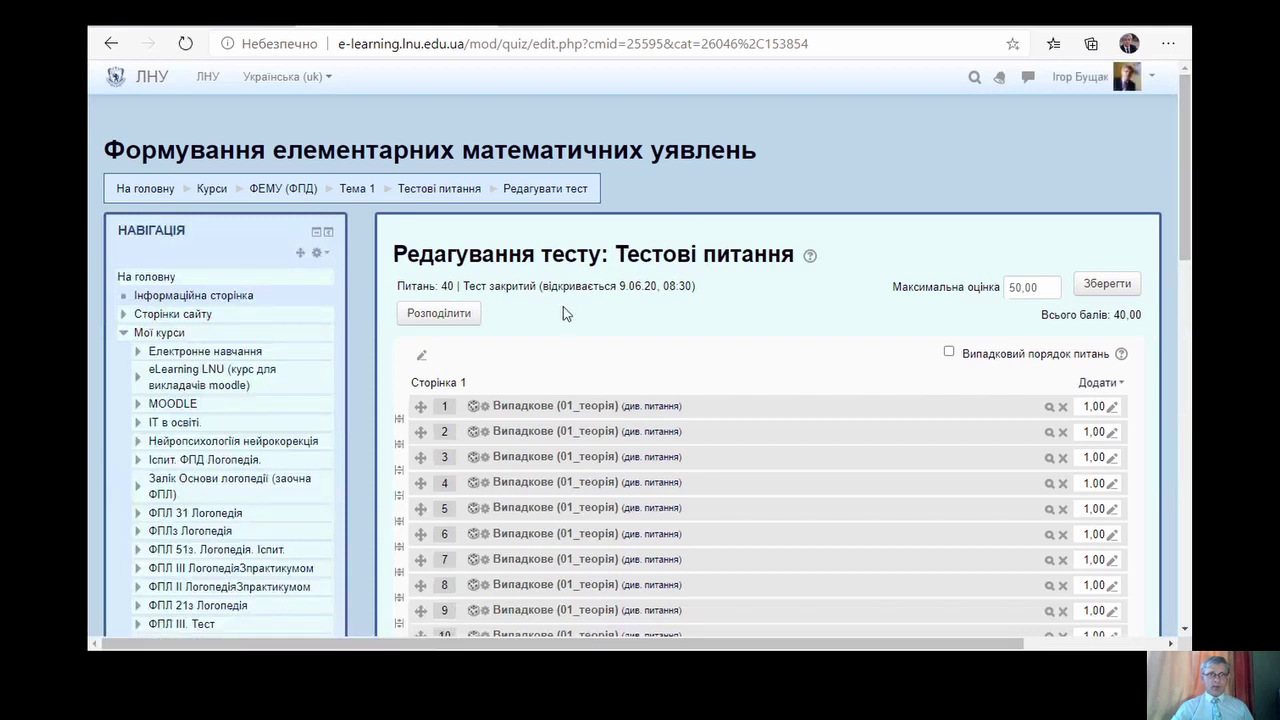
- Add 10 random questions from the category 04_час_простір at the end of the quiz
left_click_drag(1185, 167, 1185, 529)
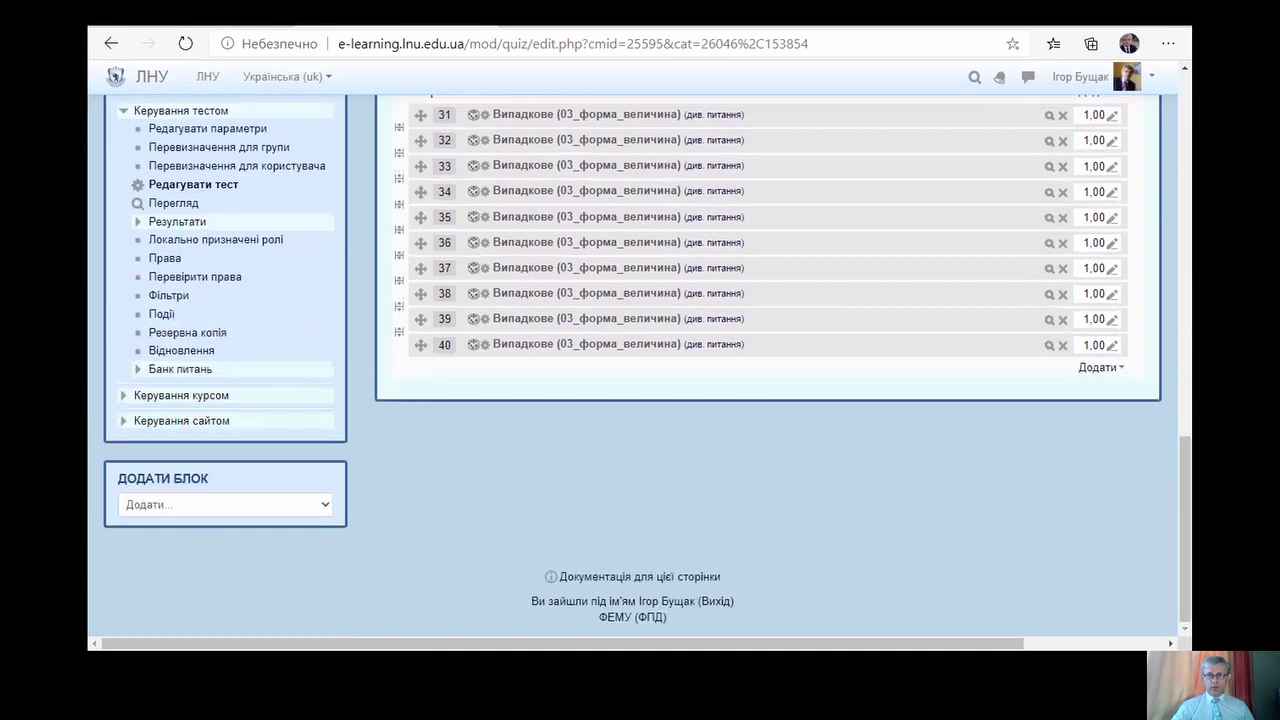
left_click(1102, 371)
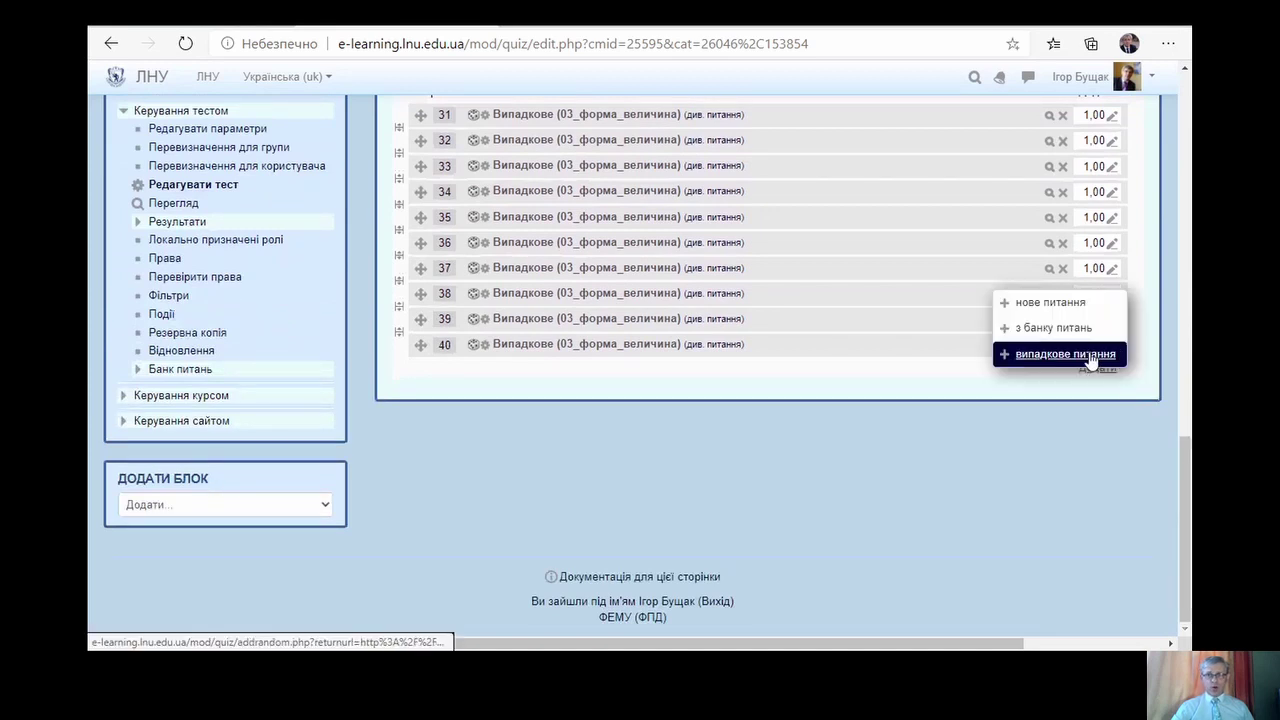
left_click(1090, 355)
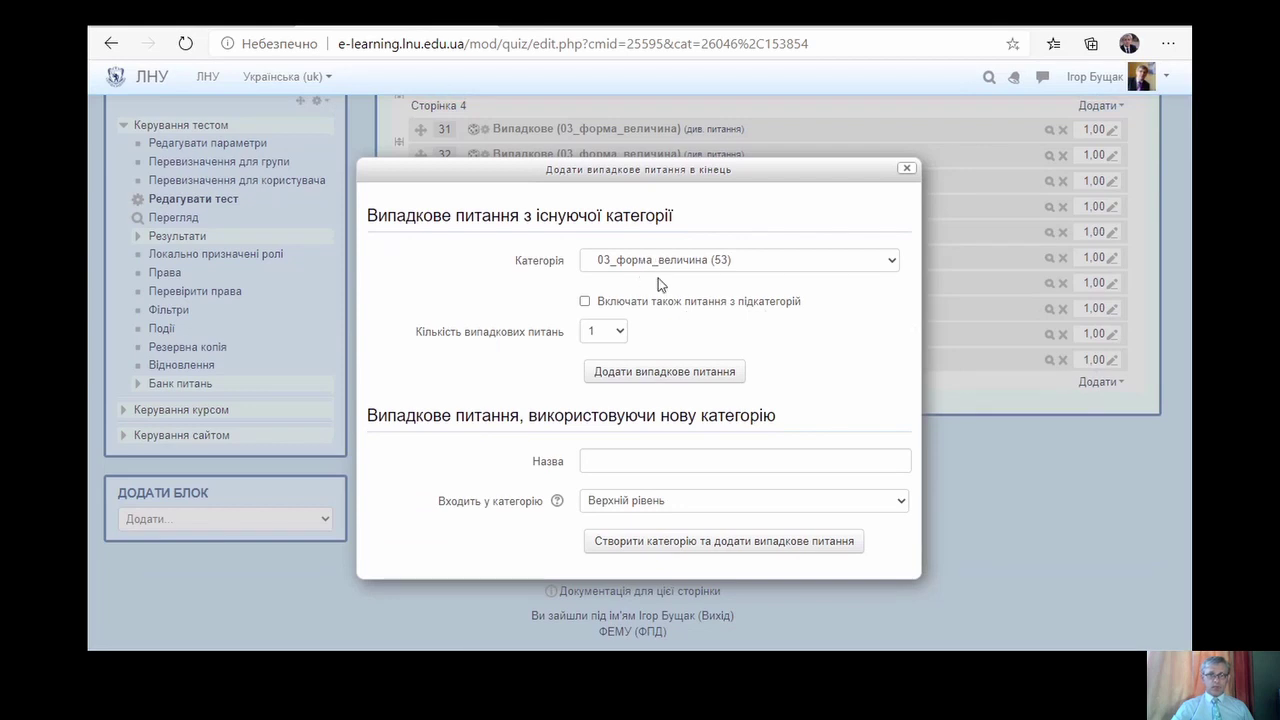
left_click(677, 378)
left_click(601, 473)
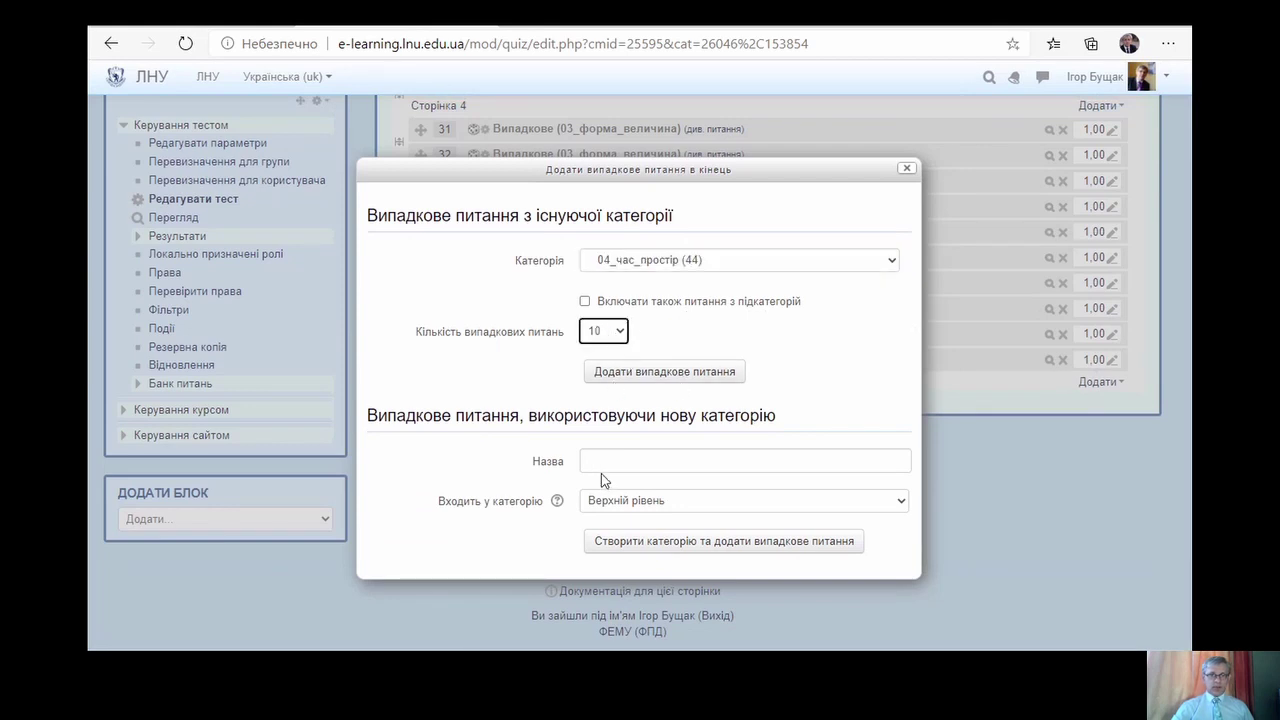
left_click(653, 372)
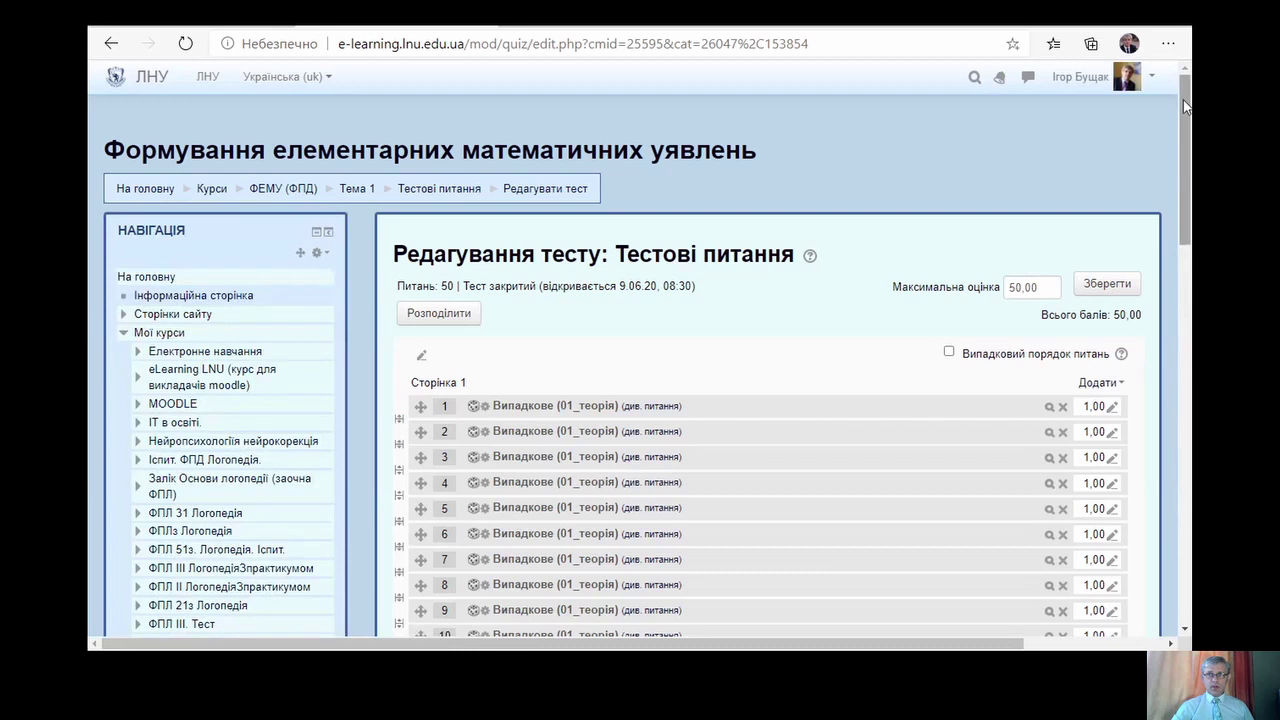
- Review the quiz's complete list of random questions across all its pages
scroll(1178, 112, "down", 15)
scroll(768, 330, "down", 1)
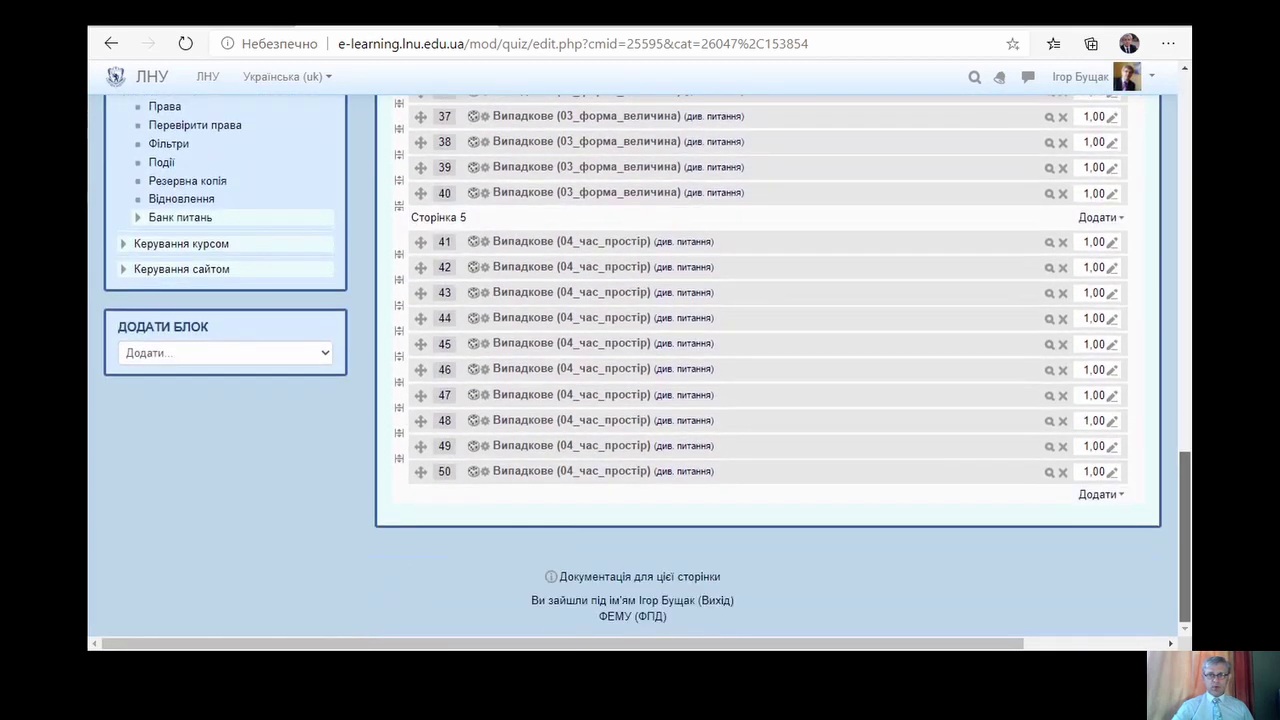
scroll(1148, 196, "up", 15)
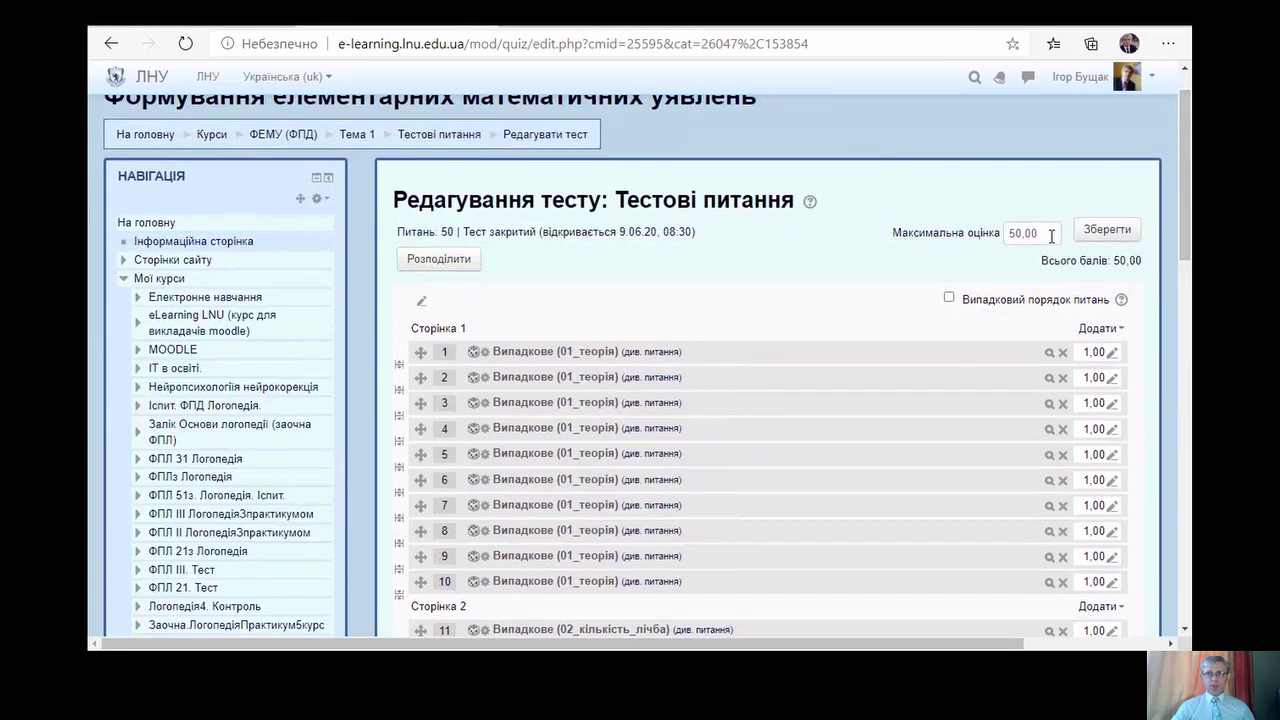
scroll(1180, 122, "down", 7)
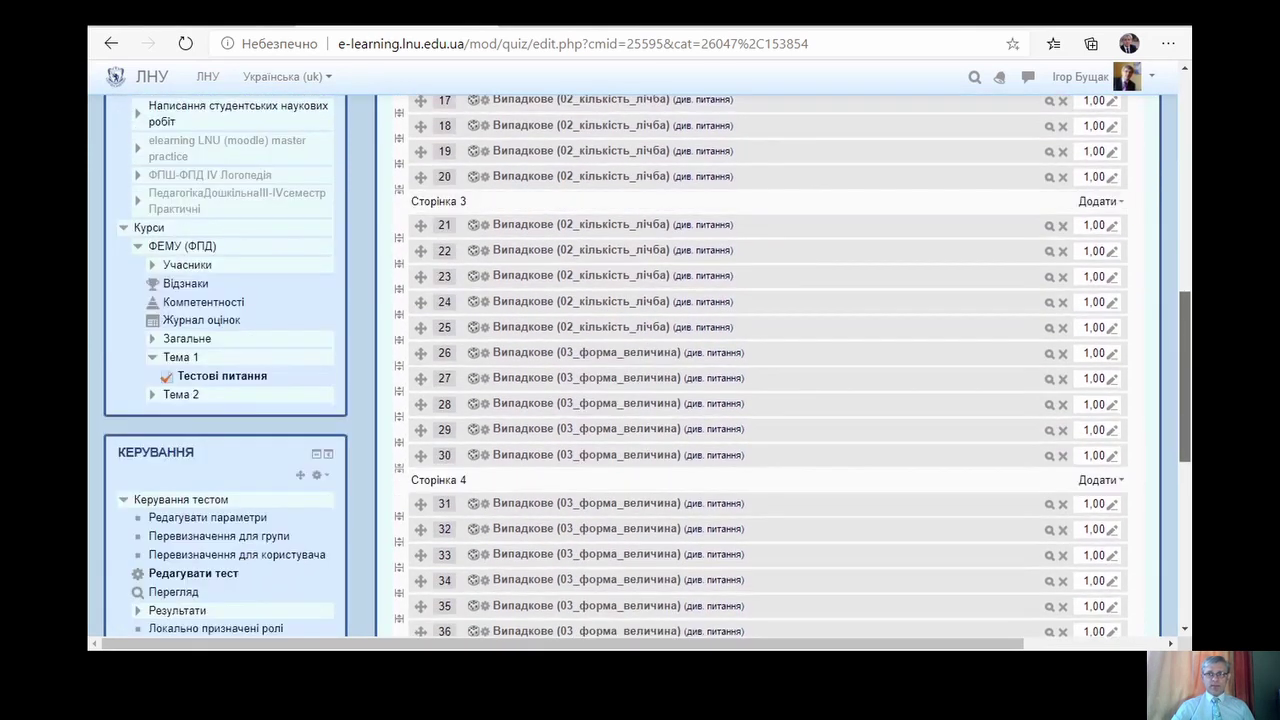
scroll(1028, 300, "down", 5)
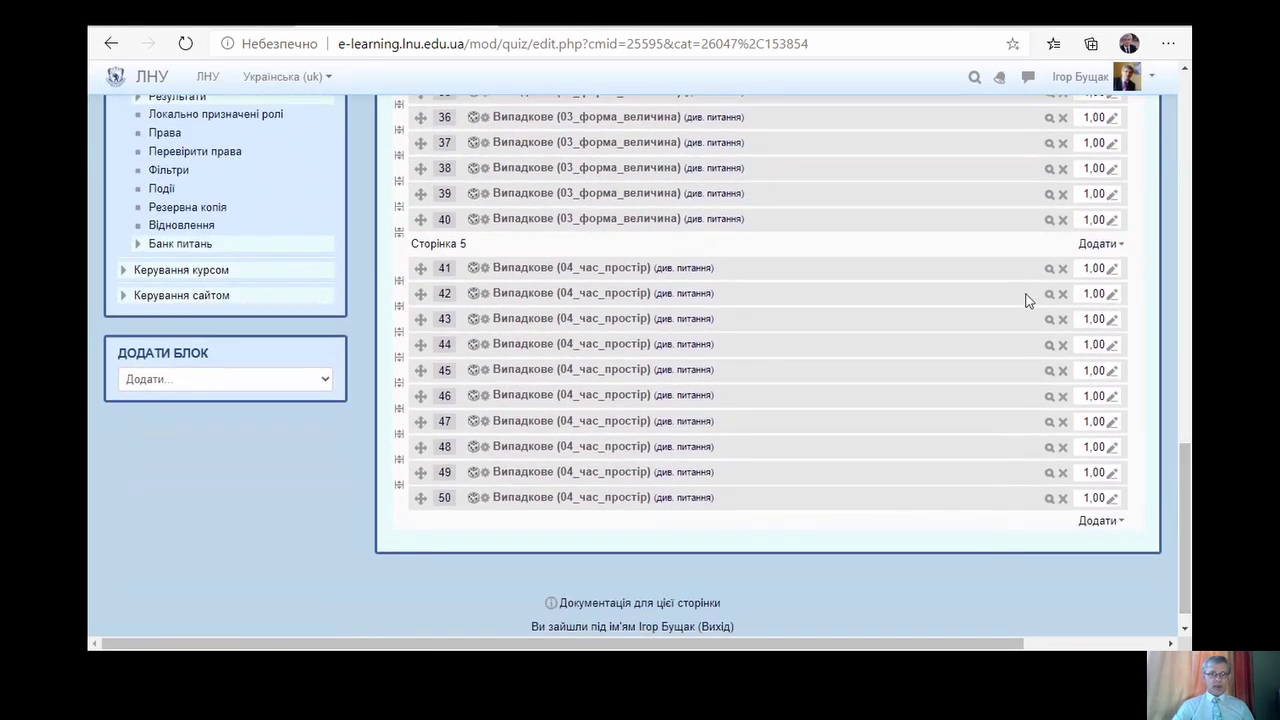
left_click_drag(1183, 488, 1173, 136)
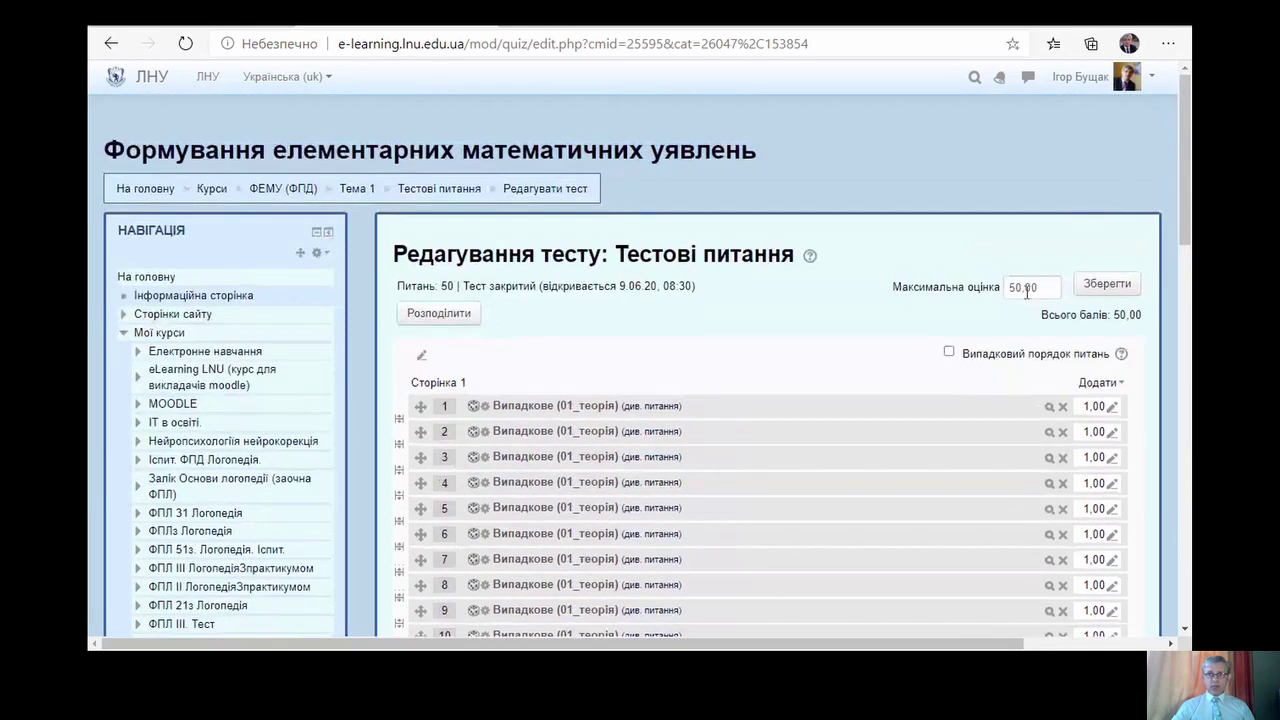
- Check the quiz's maximum grade against its question list and save it as 50,00
left_click_drag(1042, 283, 1006, 285)
left_click(1047, 256)
mouse_move(1180, 126)
left_mouse_down()
mouse_move(1183, 480)
mouse_move(1183, 128)
left_mouse_up()
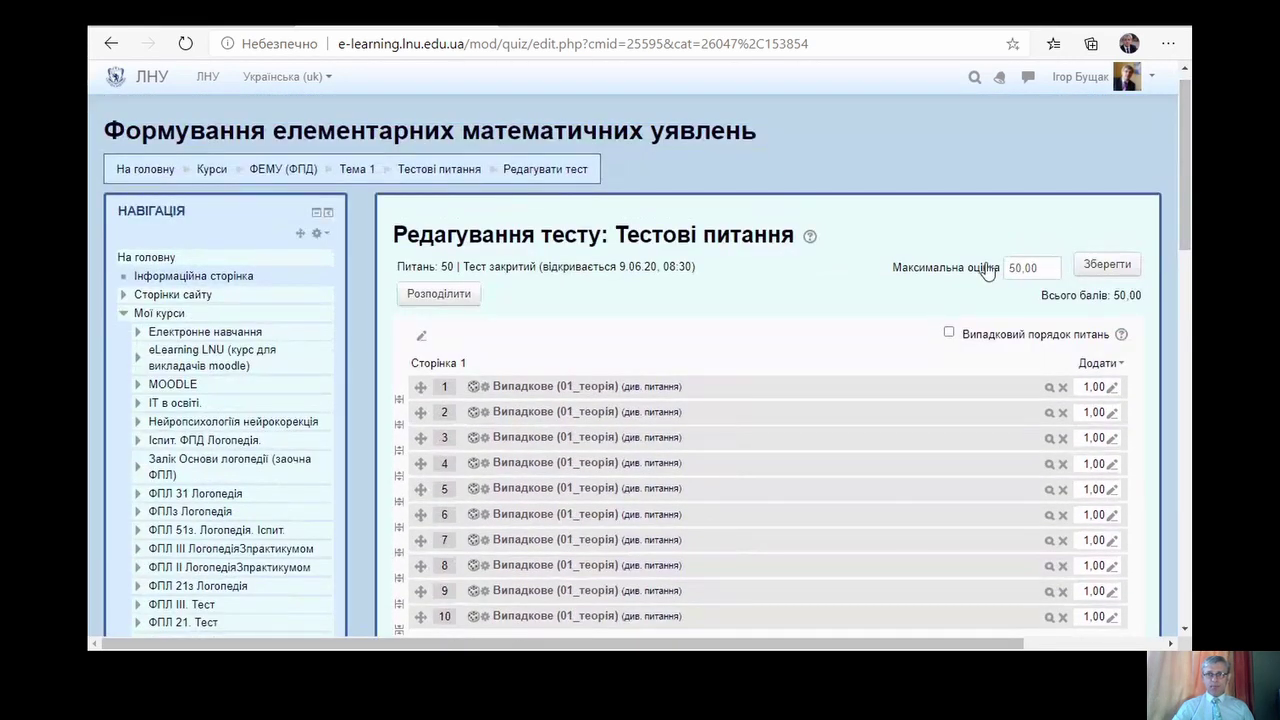
left_click_drag(1186, 150, 1180, 520)
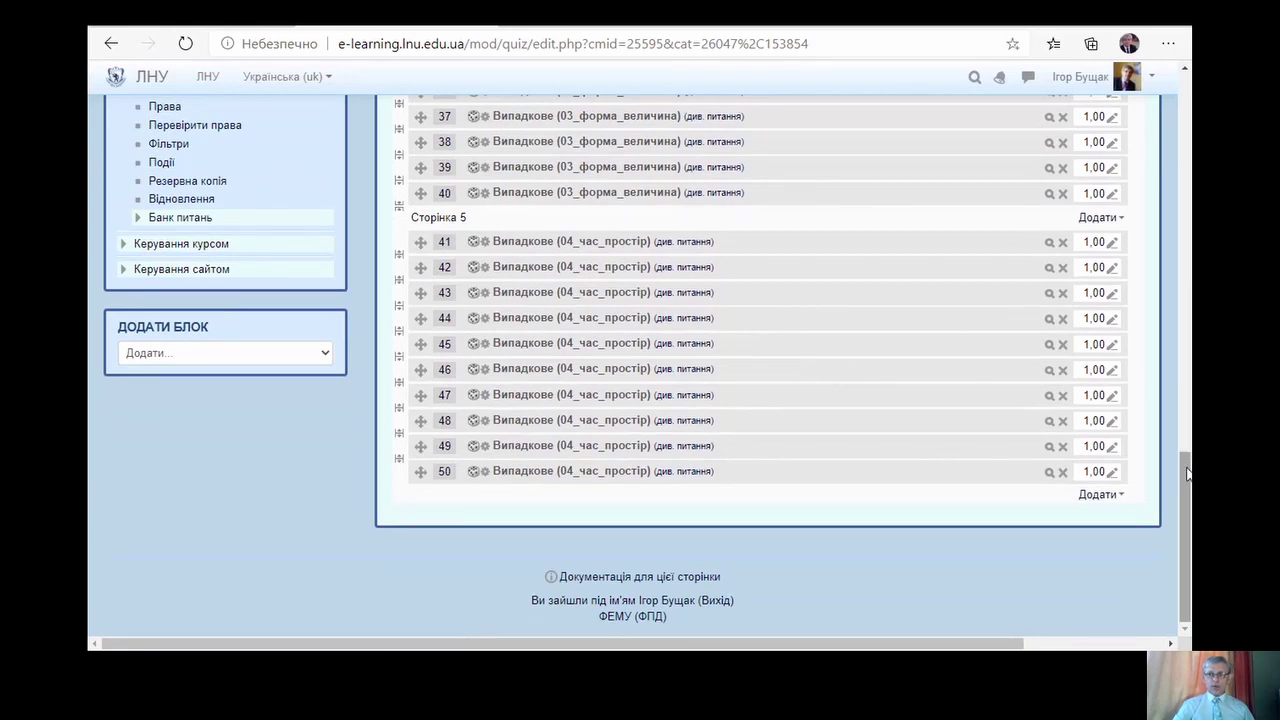
left_click_drag(1188, 474, 1155, 136)
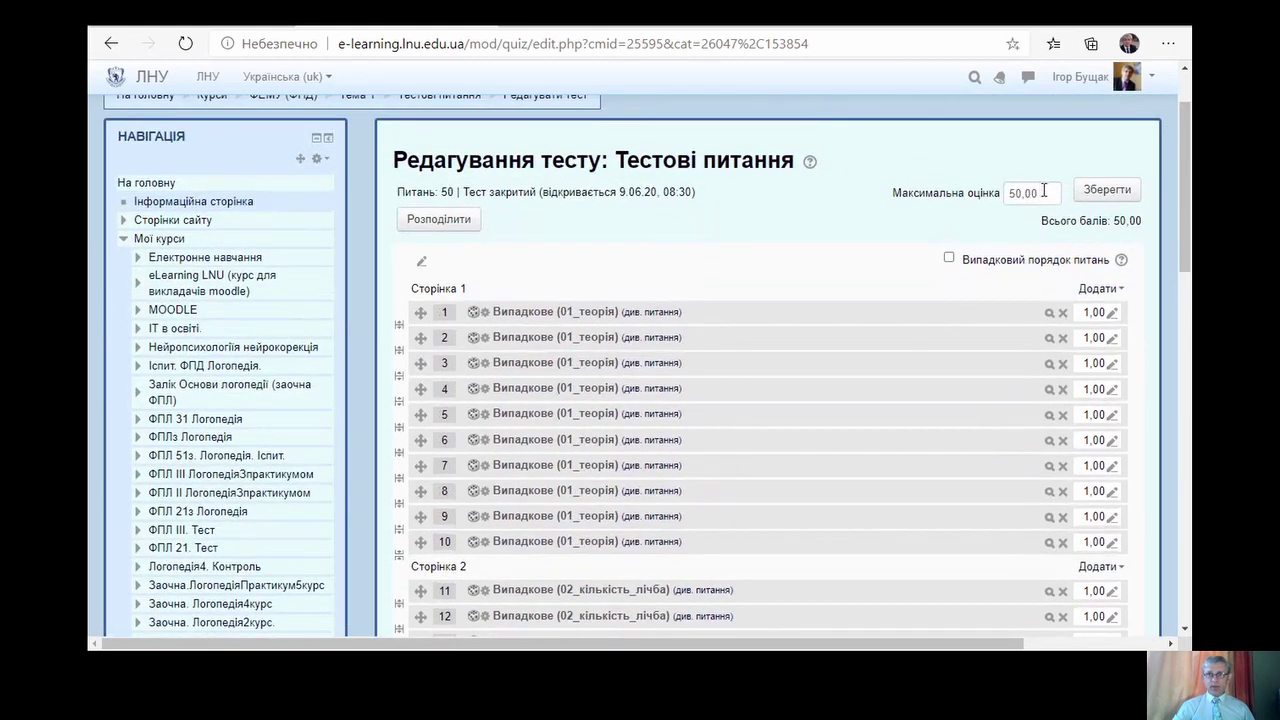
left_click(1122, 195)
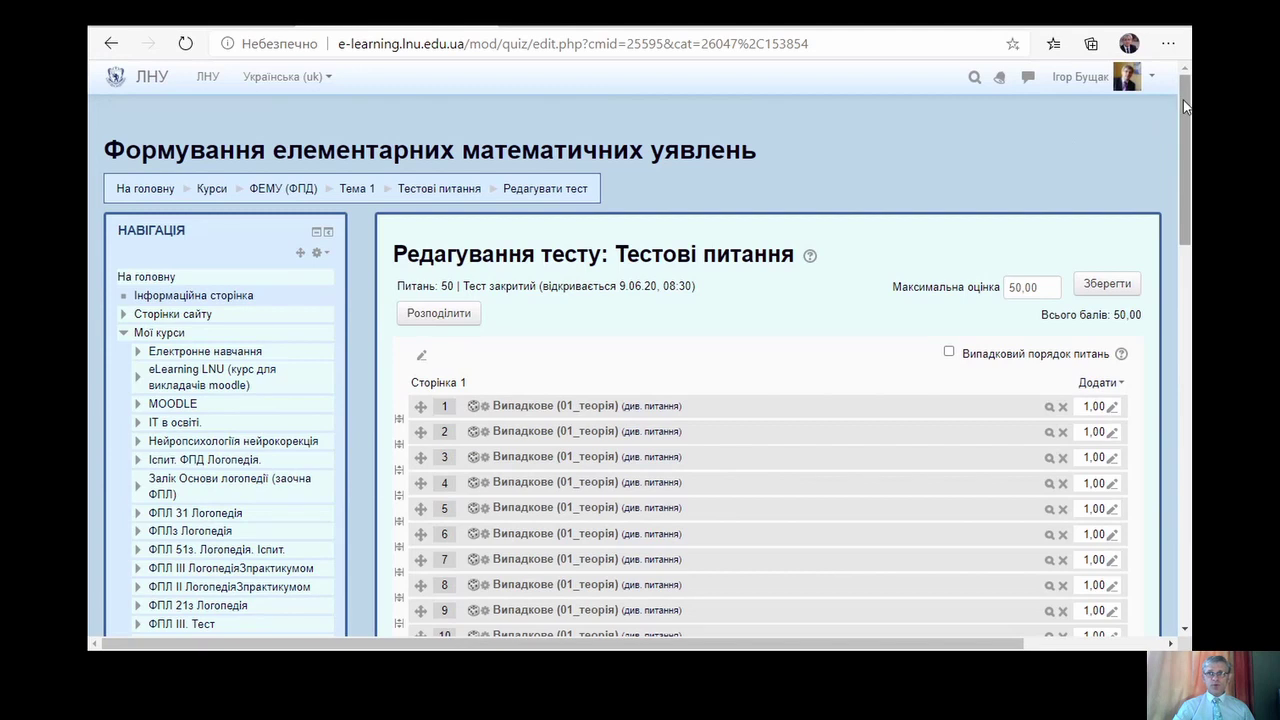
left_click_drag(1185, 105, 1185, 108)
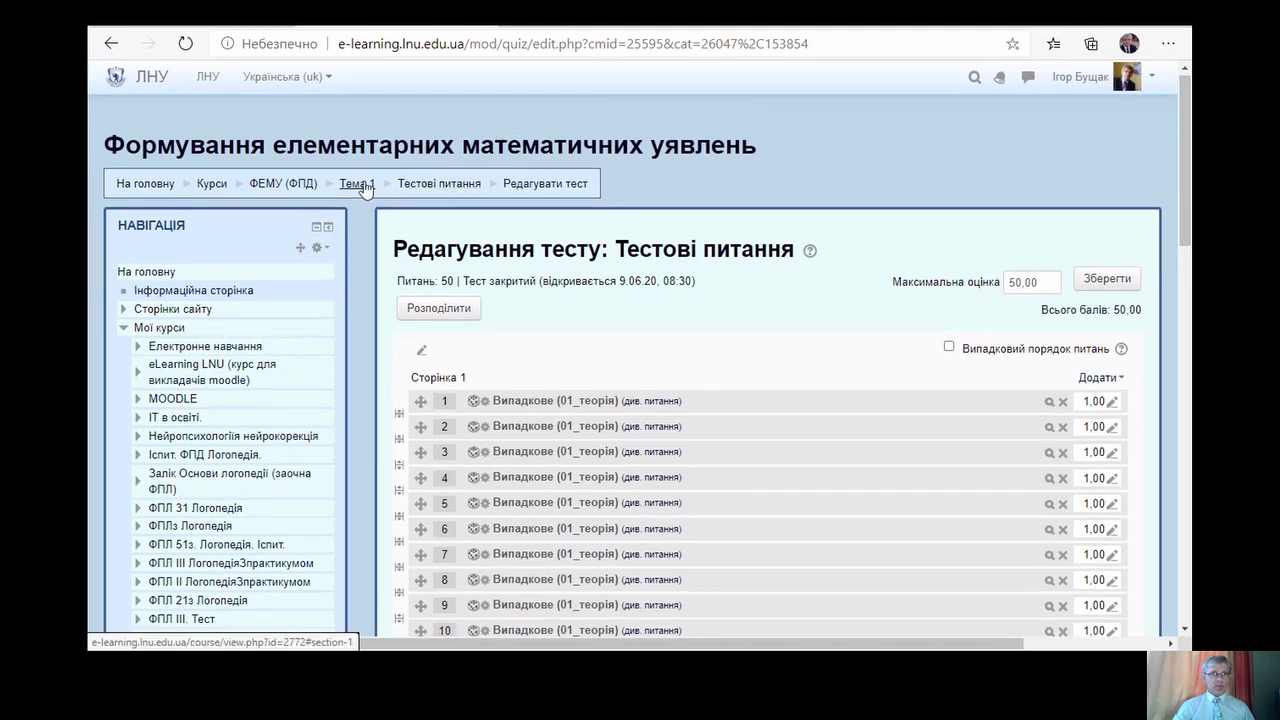
- Rename the Тема 1 section of the ФЕМУ (ФПД) course as Проведення іспиту and finish editing the course
left_click(304, 187)
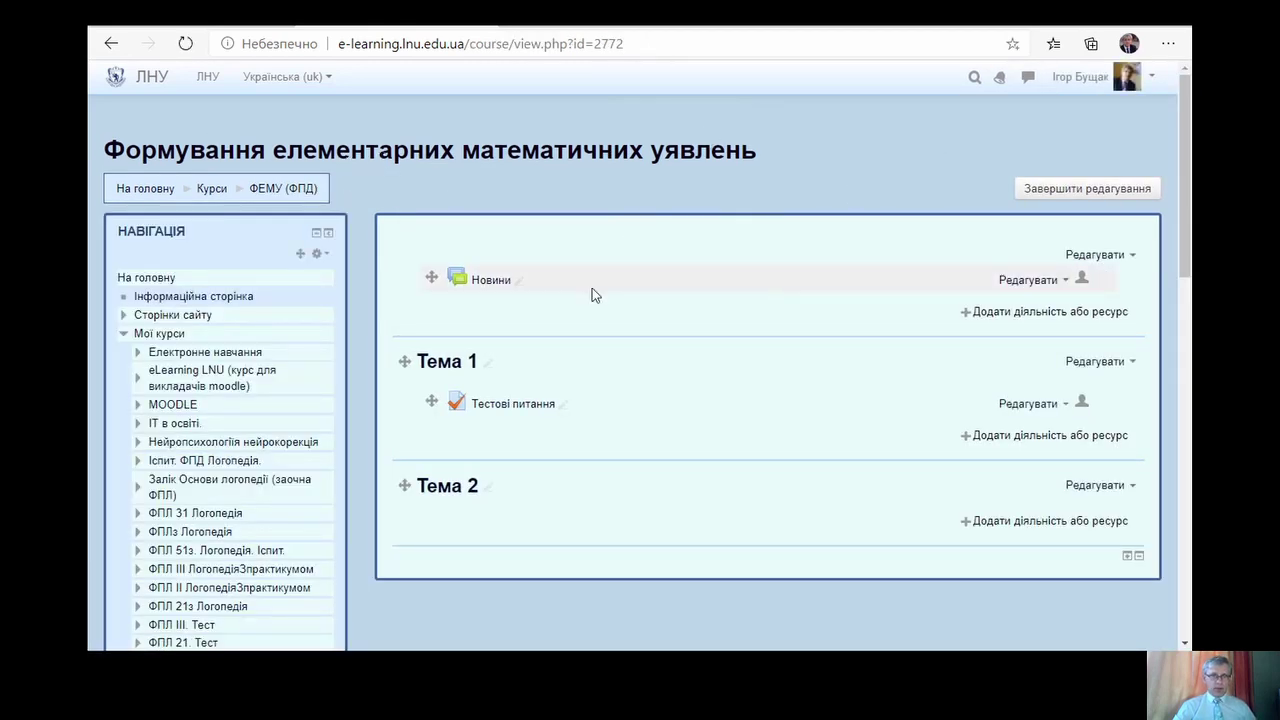
left_click(487, 361)
type("ІПро")
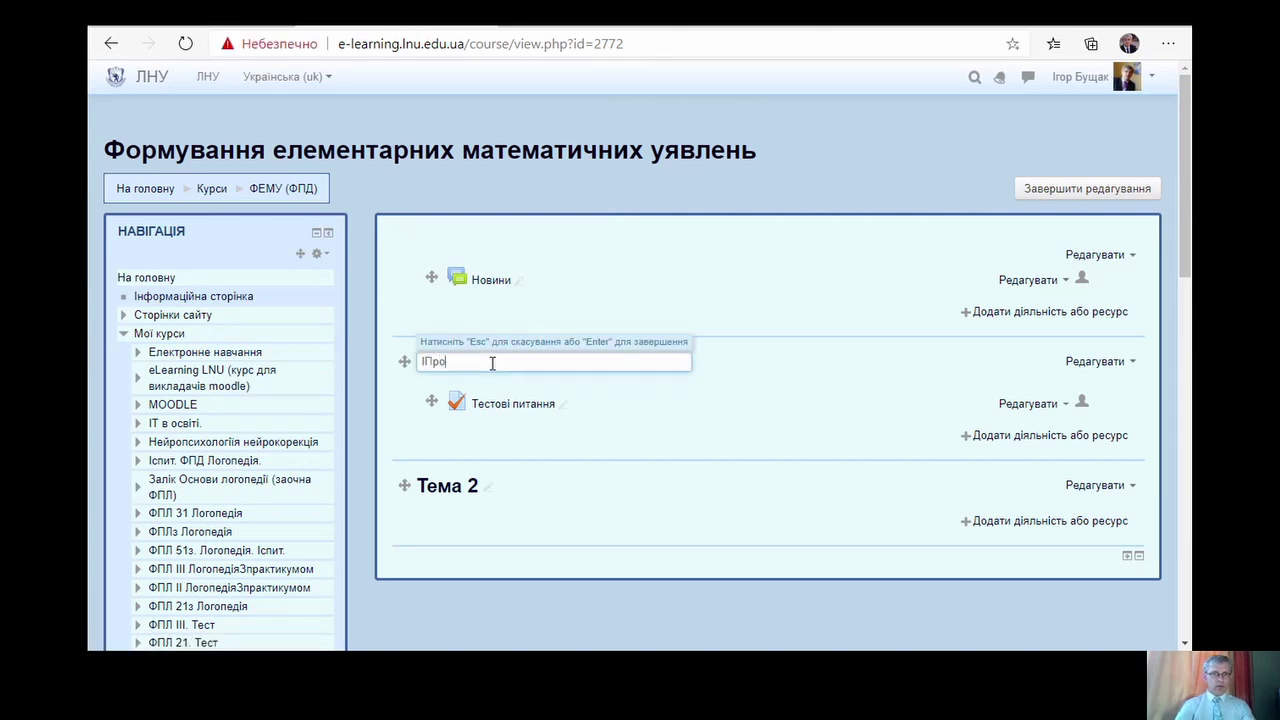
type("ведення іспиту")
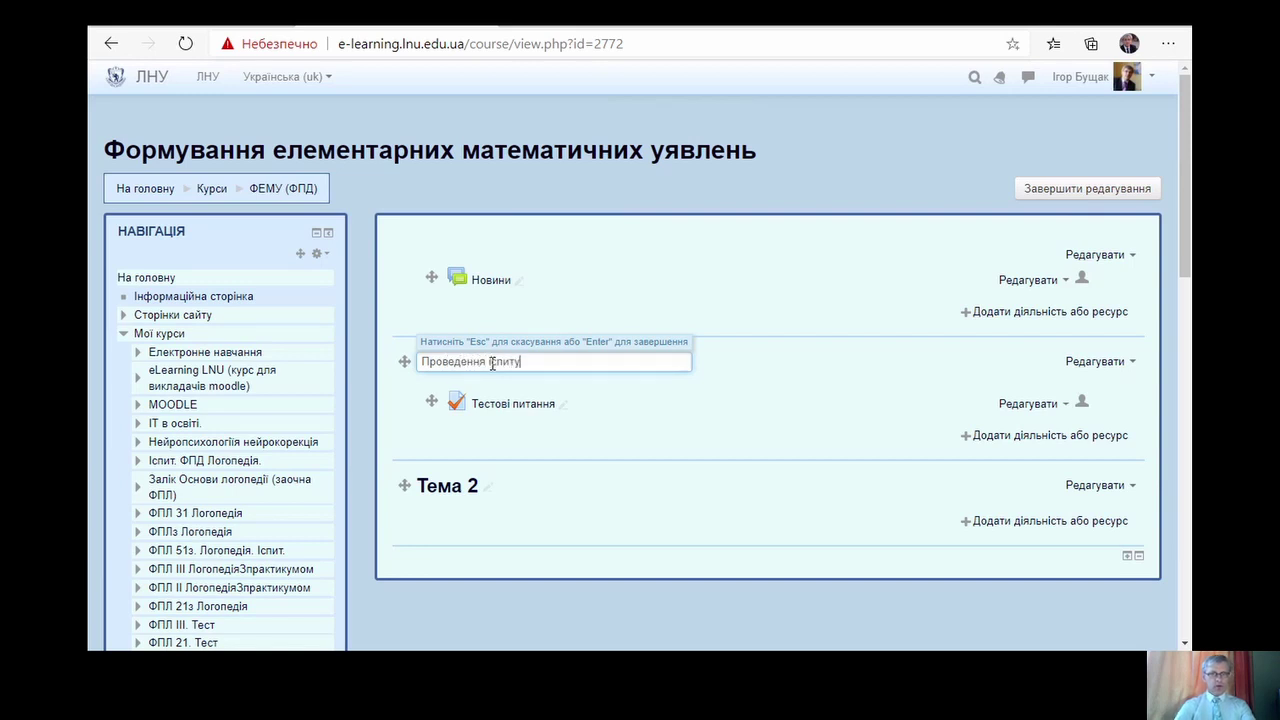
key("Return")
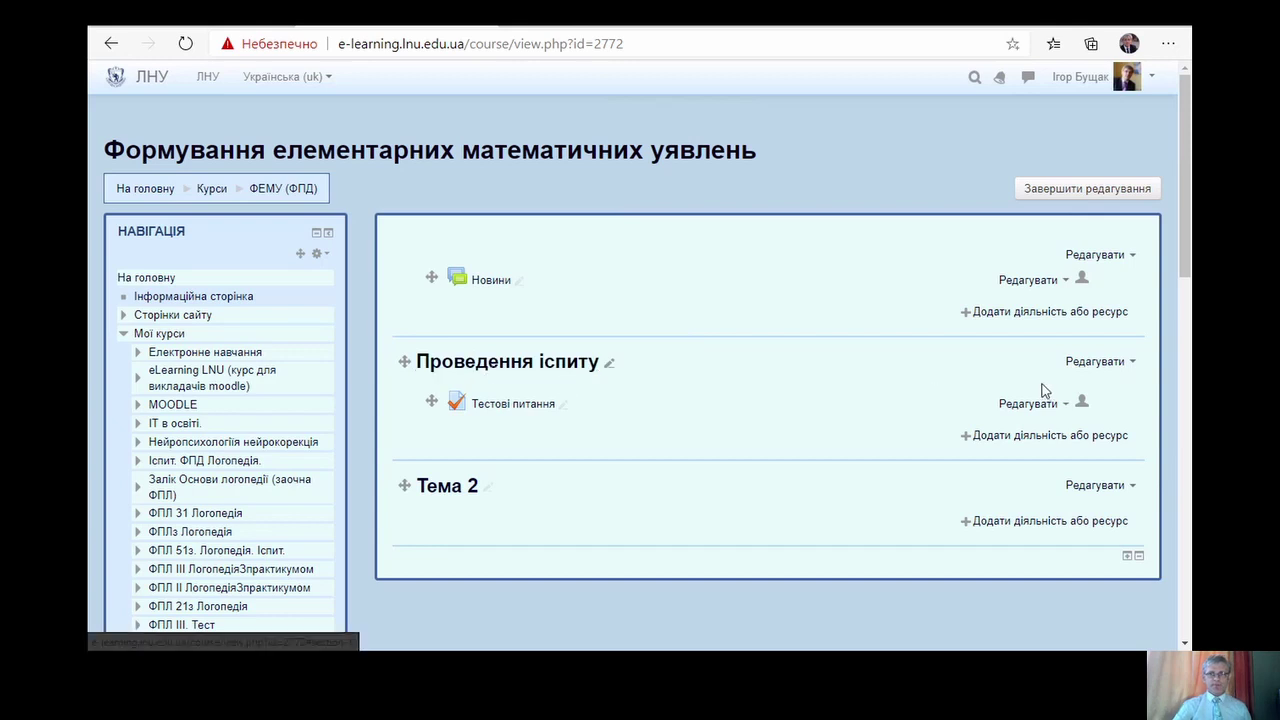
left_click(1088, 192)
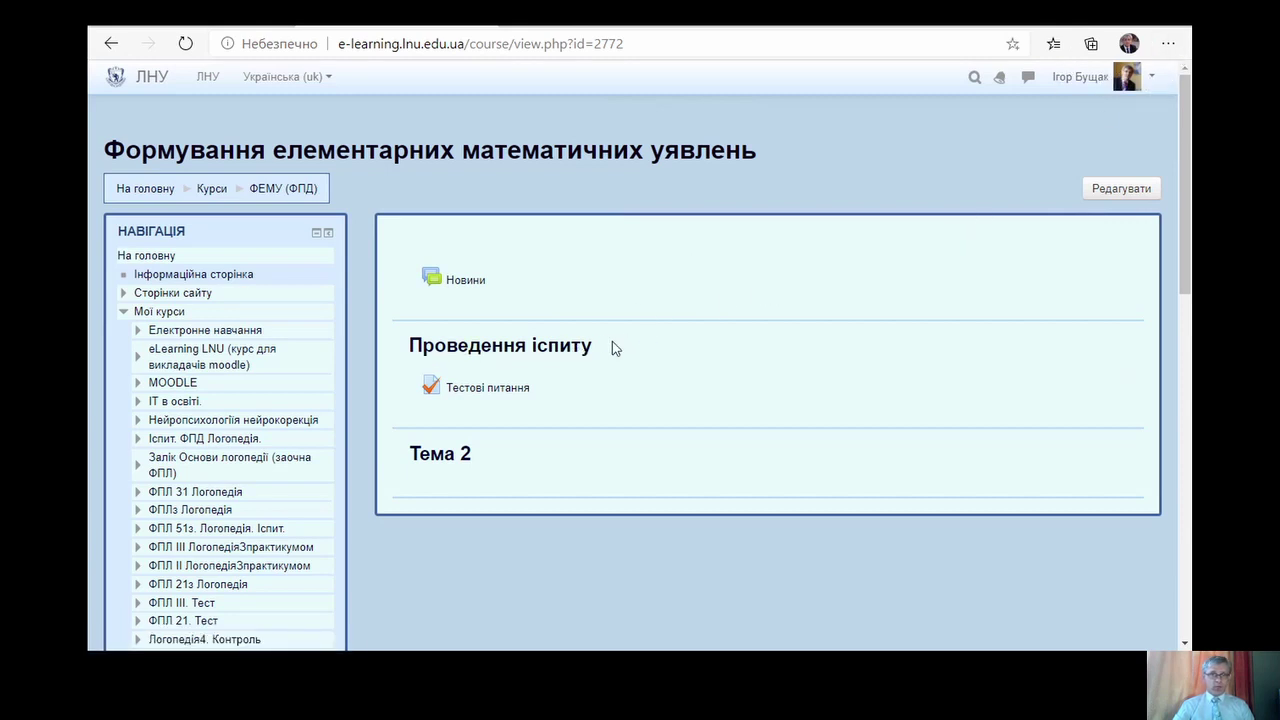
- Open the Тестові питання quiz and check its opening and closing dates
left_click(522, 391)
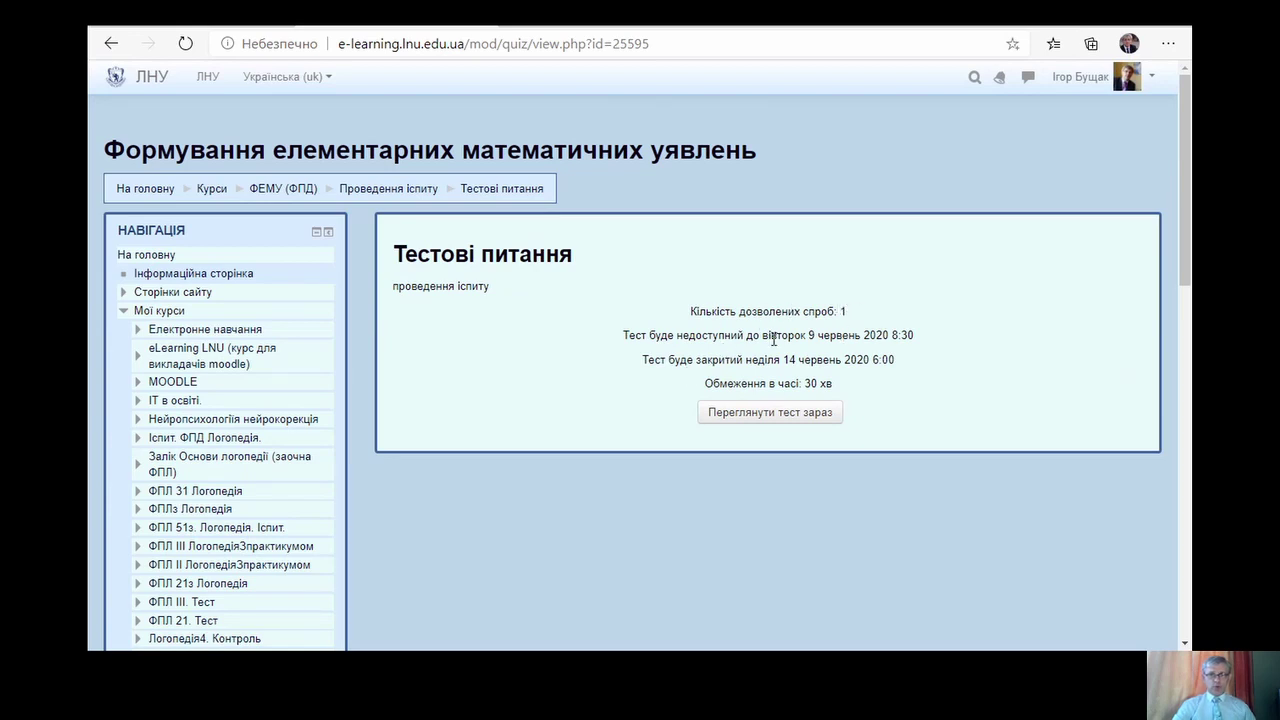
left_click_drag(806, 337, 872, 343)
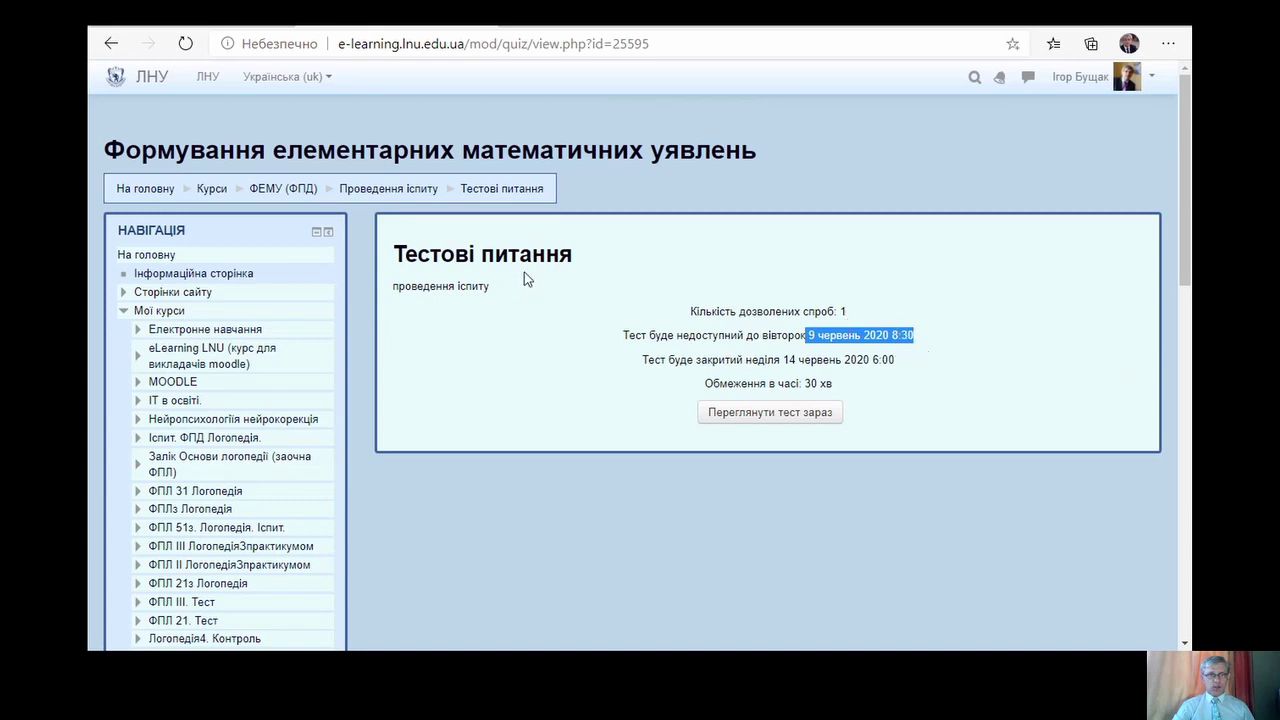
left_click(777, 335)
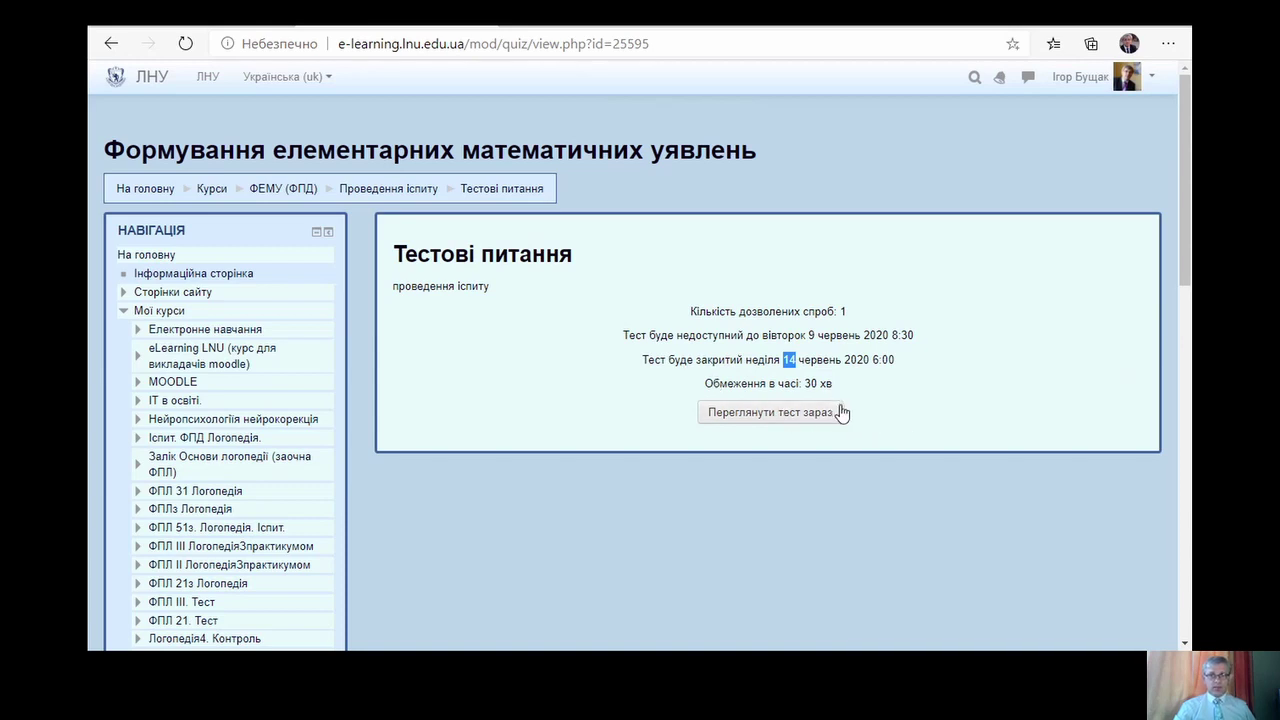
- Start a preview attempt of the timed quiz and look through its first two pages of questions
left_click(795, 411)
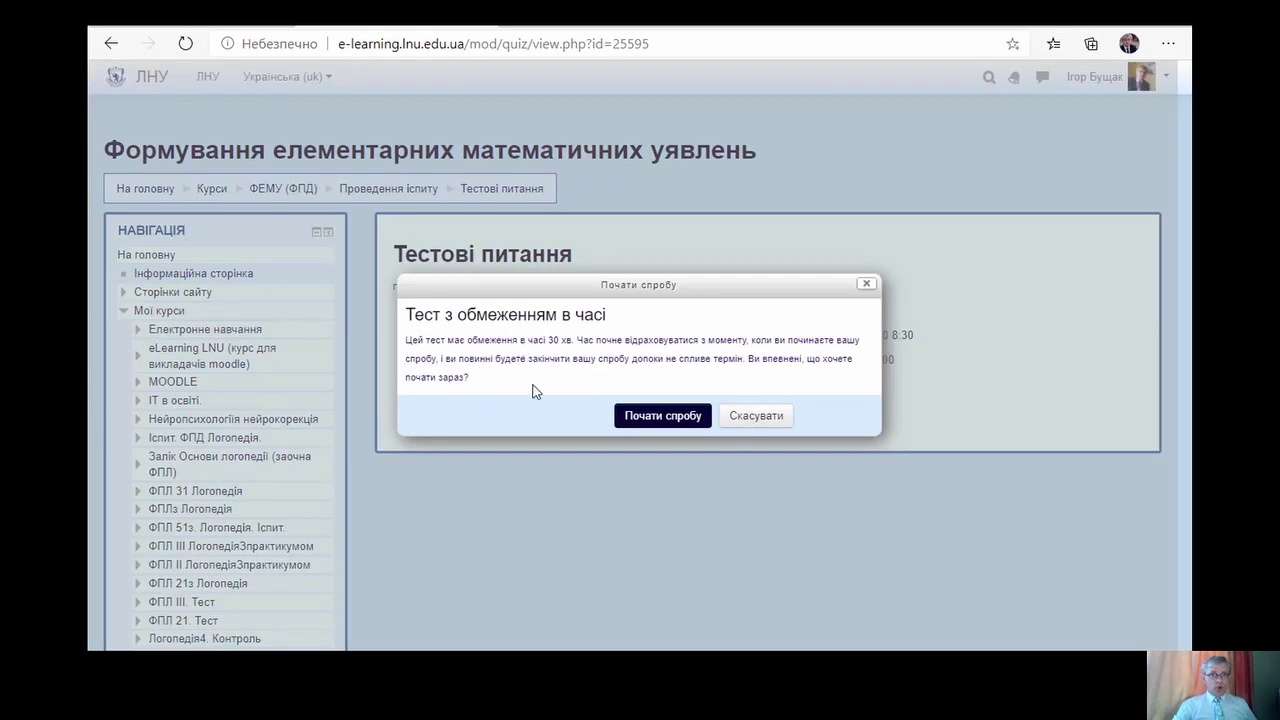
left_click(651, 418)
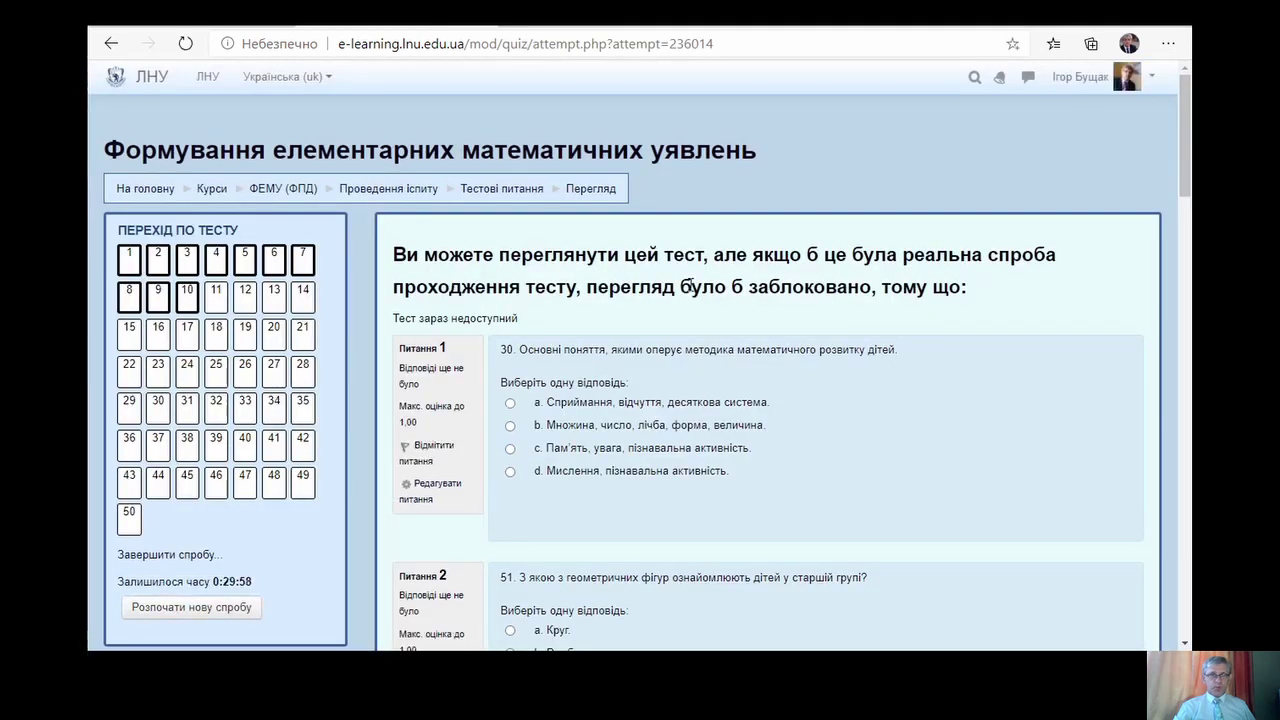
left_click_drag(1178, 100, 1183, 543)
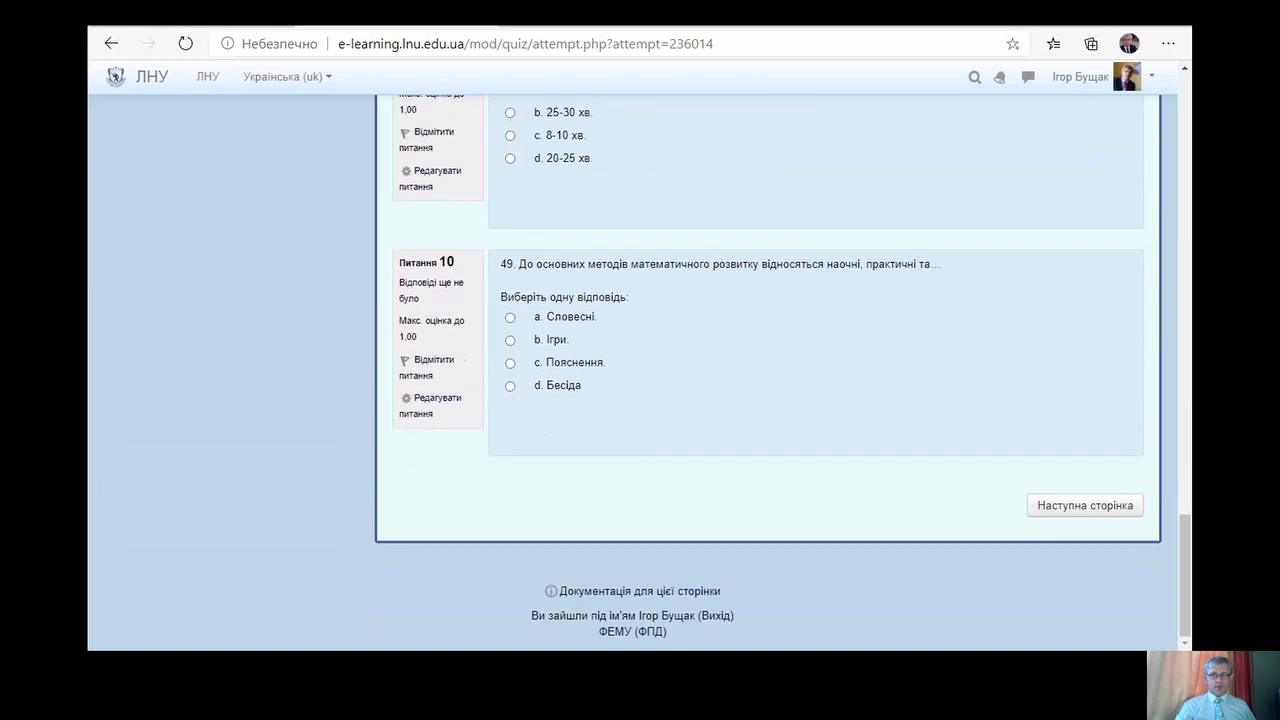
left_click(1082, 507)
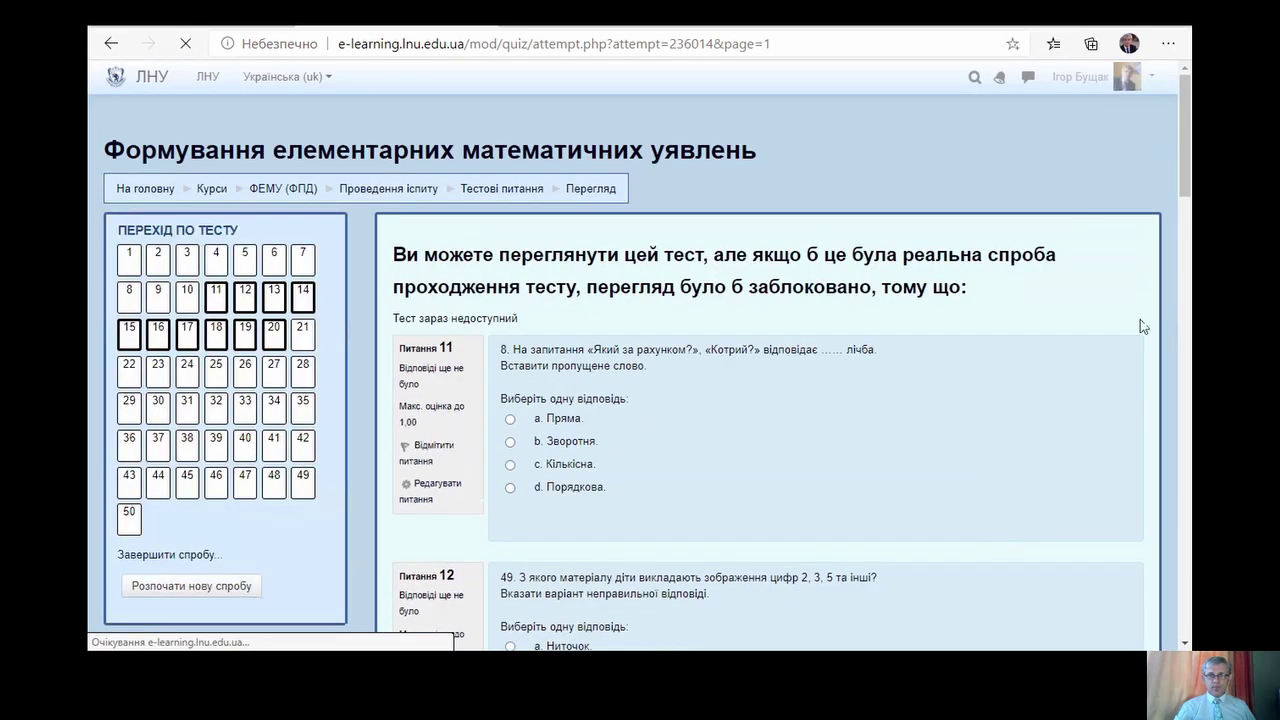
left_click_drag(1183, 133, 1183, 577)
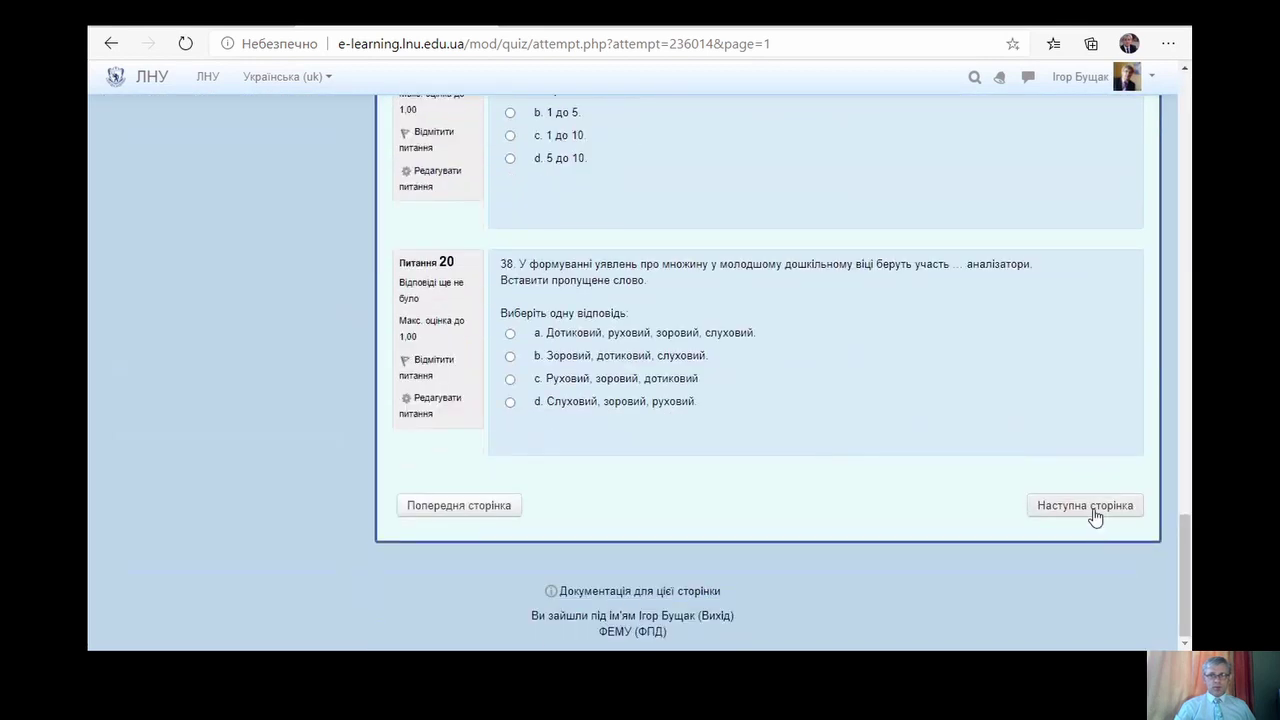
- Go back to the preview's first page of questions, look through it, and return to the ФЕМУ (ФПД) course page
left_click(469, 506)
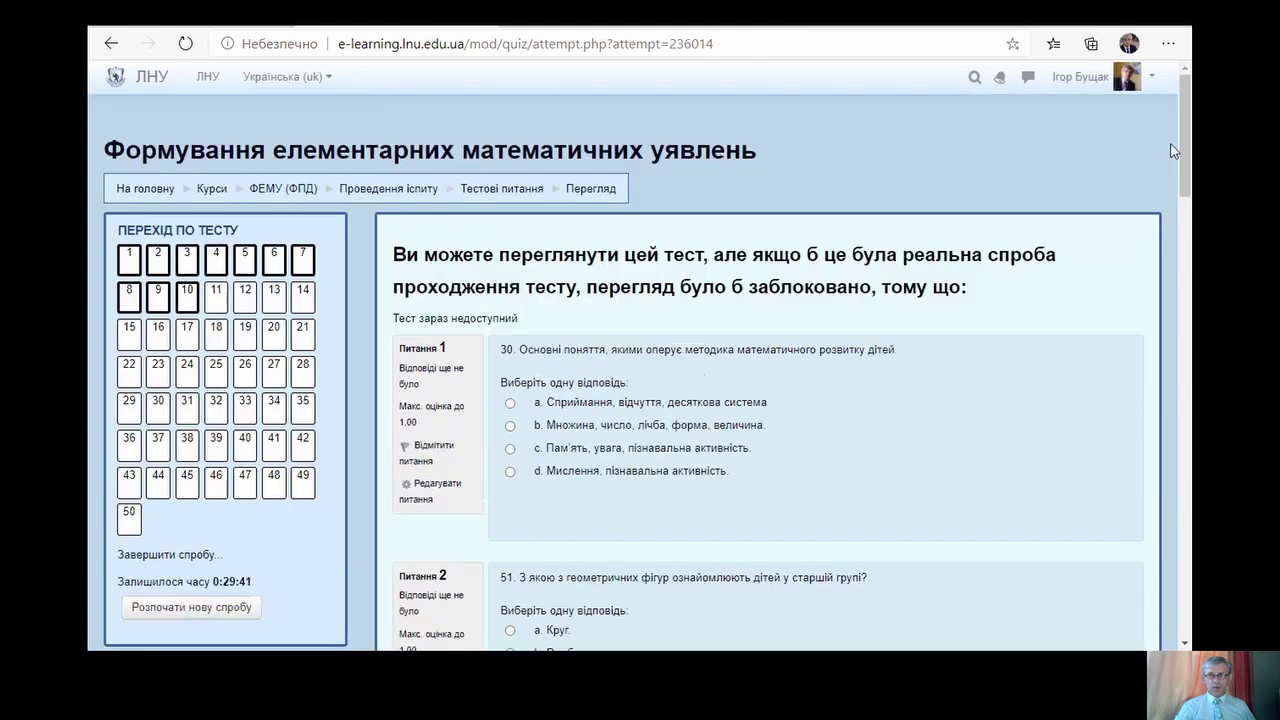
left_click_drag(1184, 151, 1184, 565)
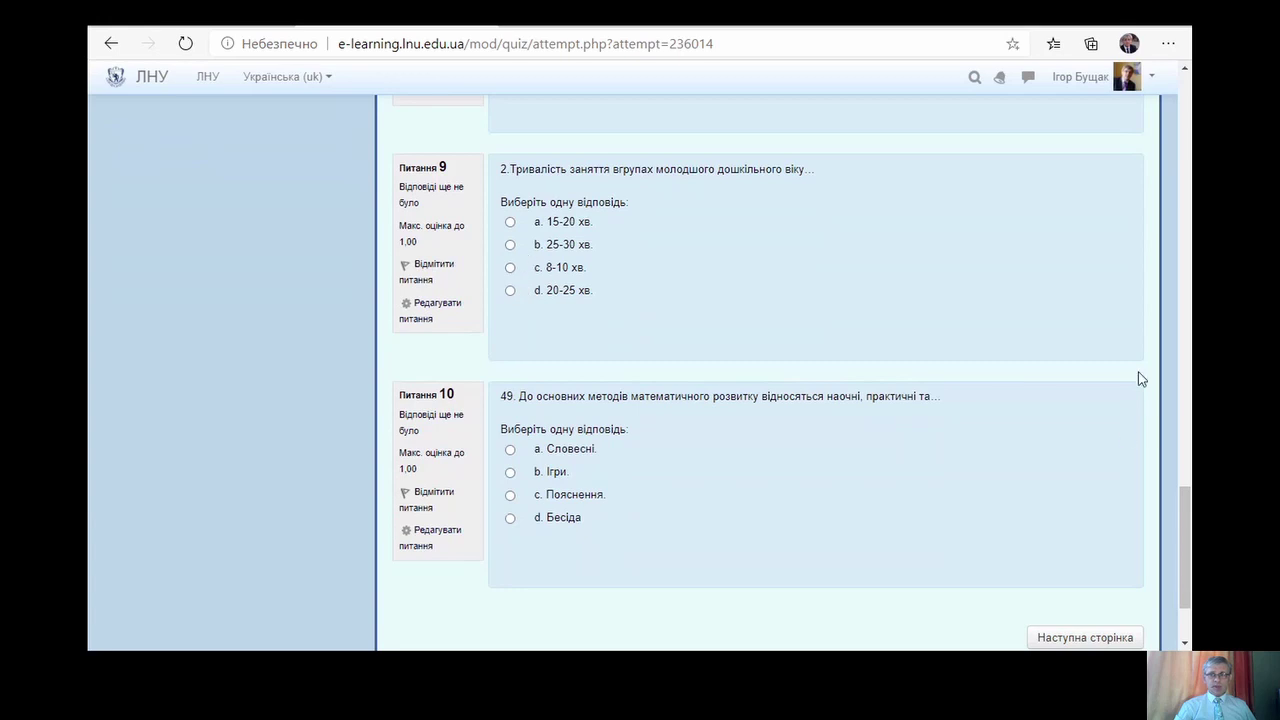
left_click_drag(1184, 545, 1184, 145)
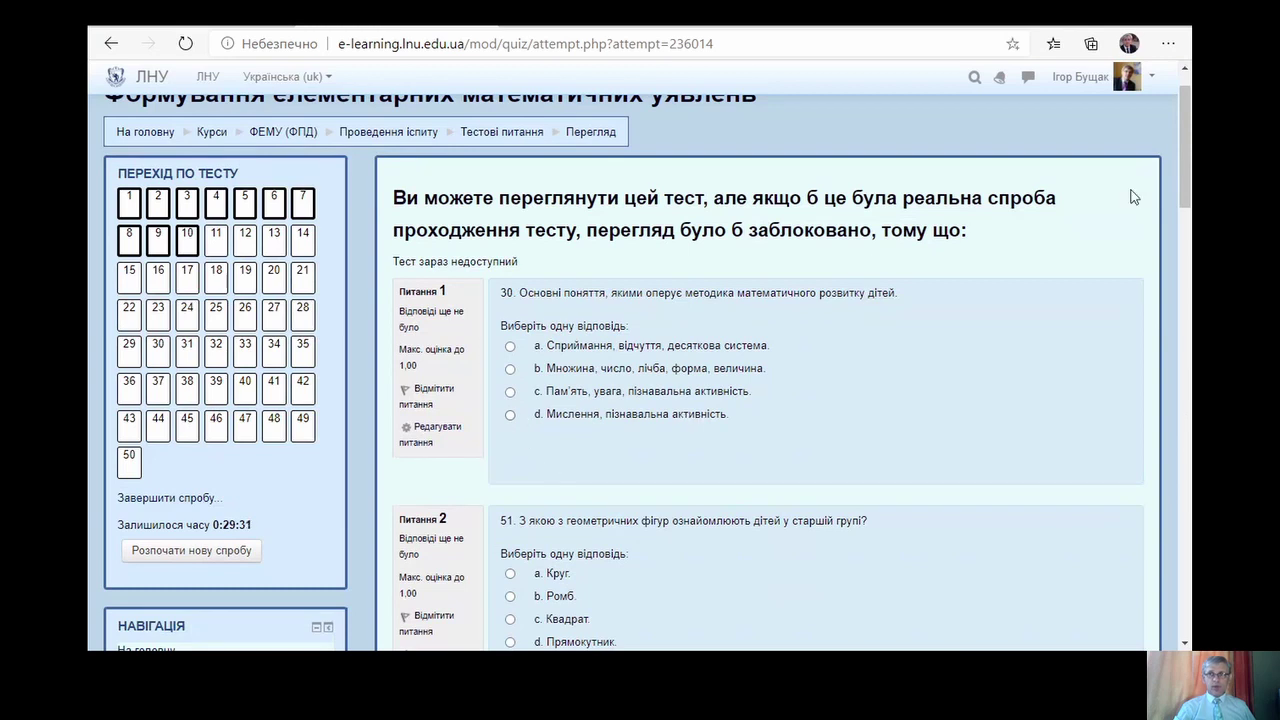
left_click_drag(1181, 135, 1154, 94)
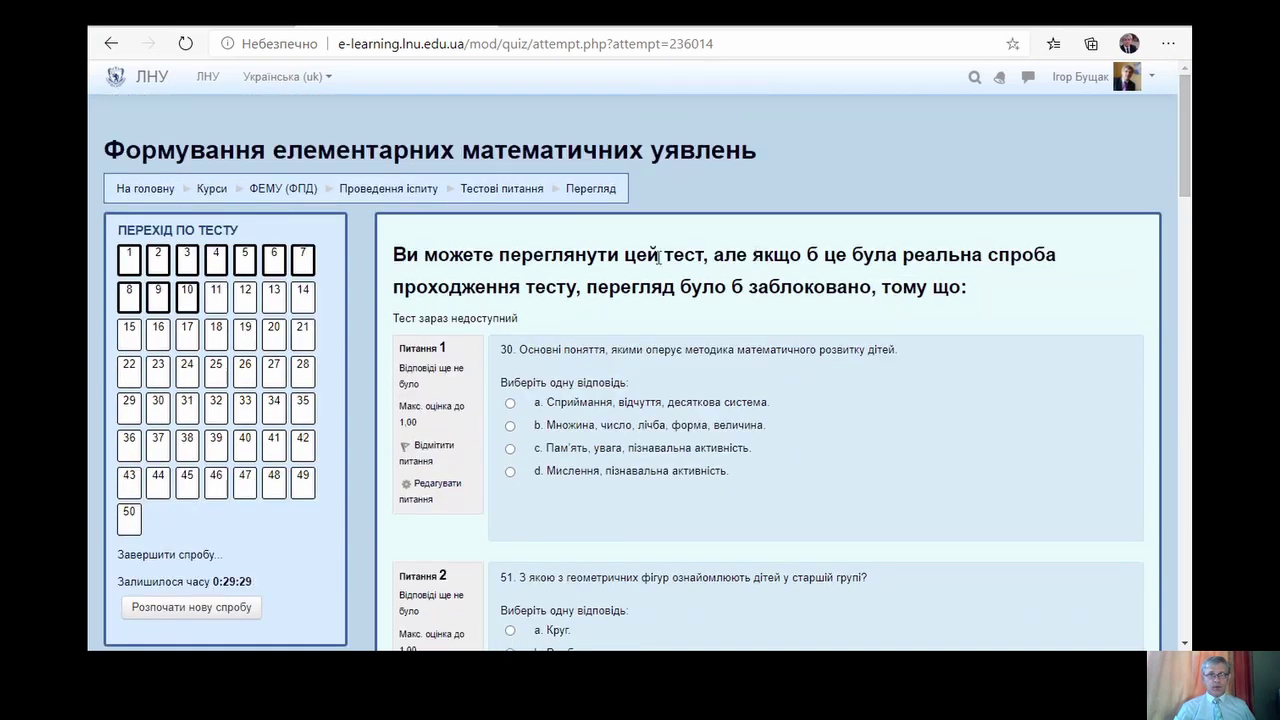
left_click(283, 189)
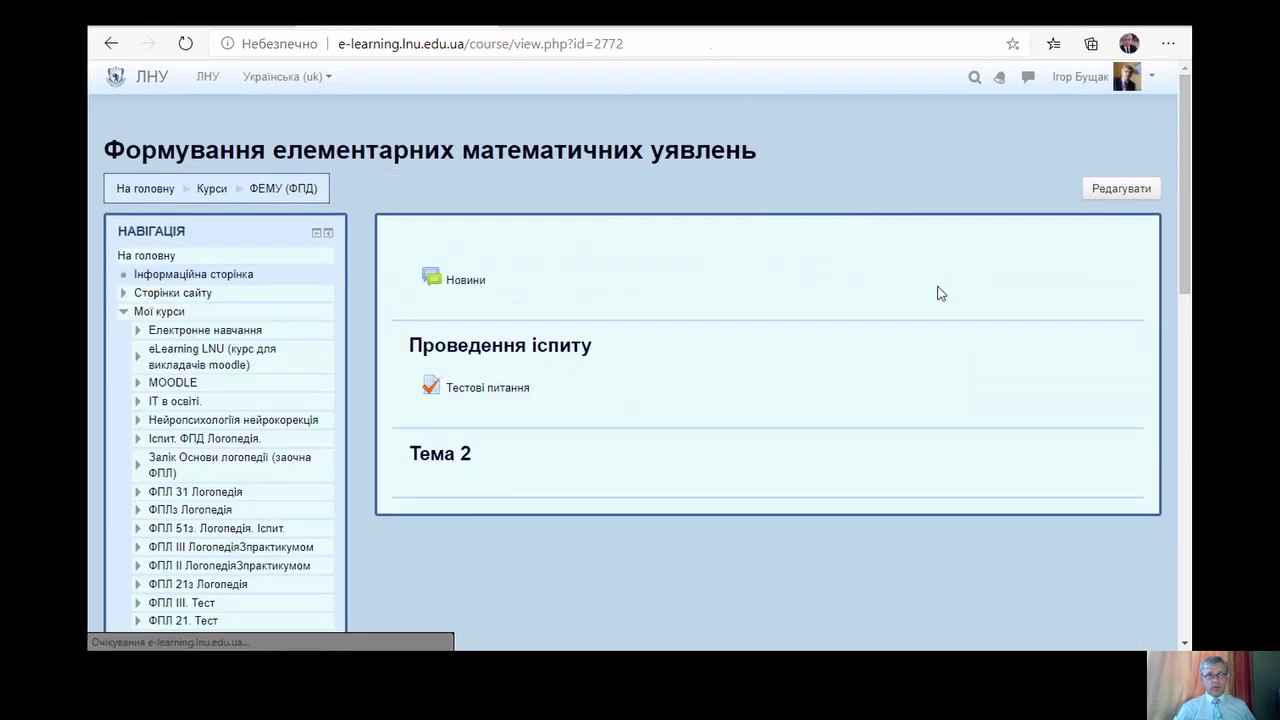